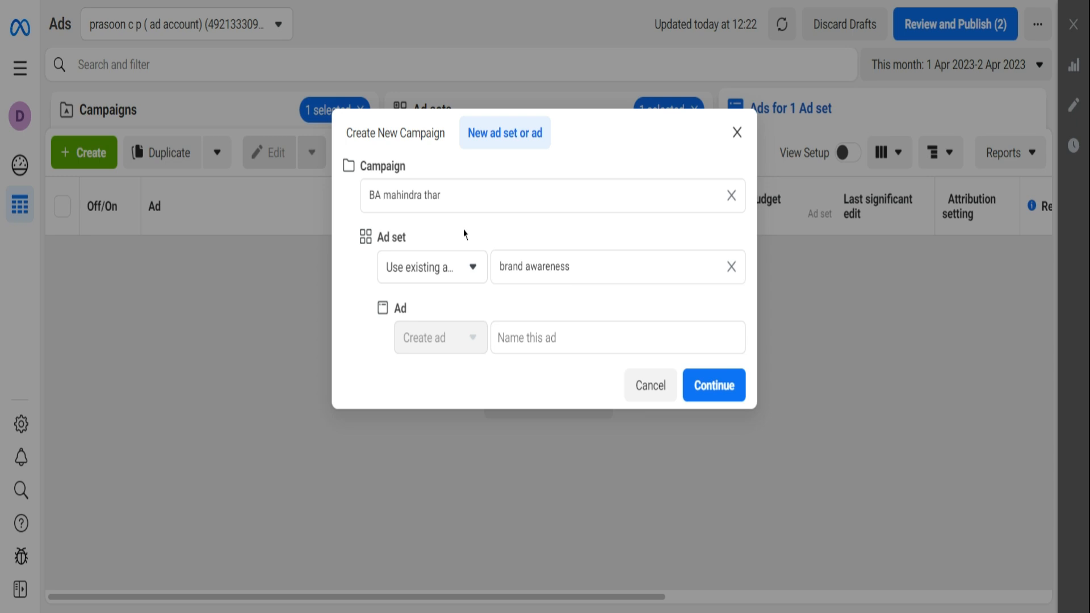
- Create a new campaign with the Awareness objective instead of adding to the existing campaign
click(413, 140)
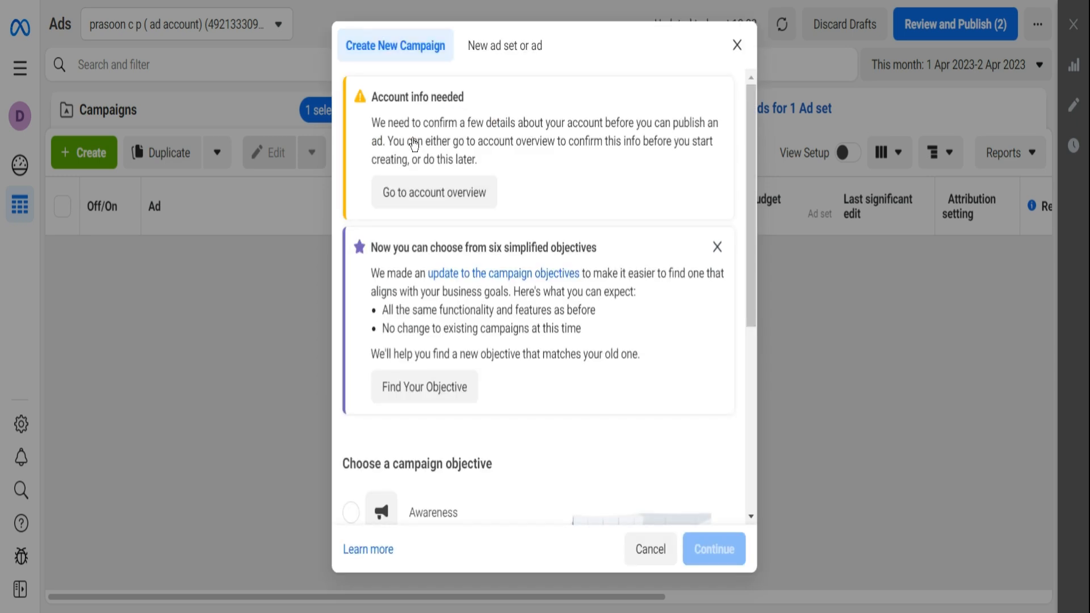
scroll(494, 270, down, 5)
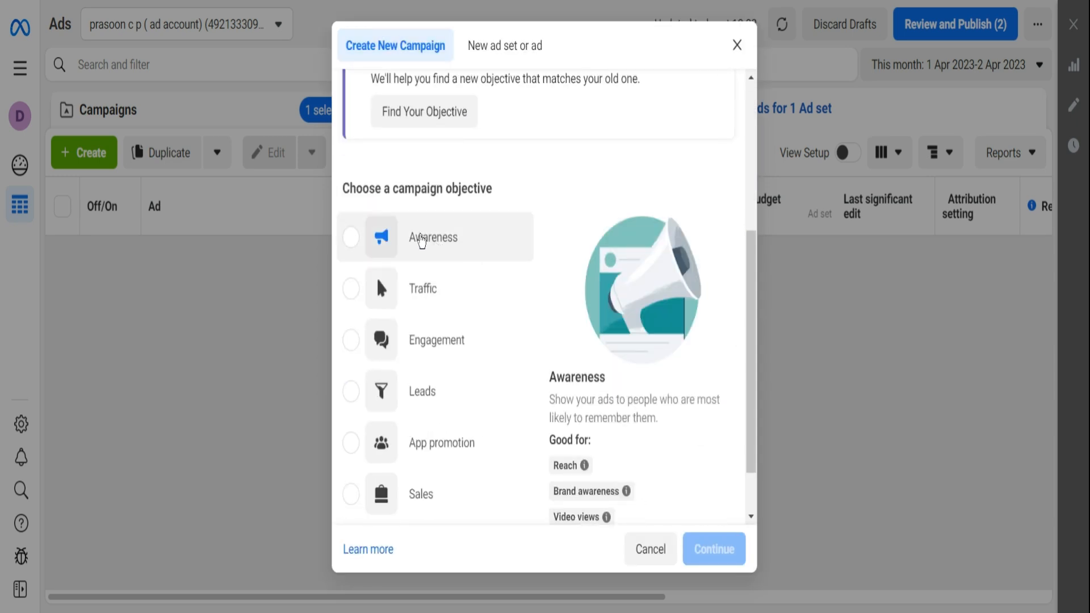
click(421, 241)
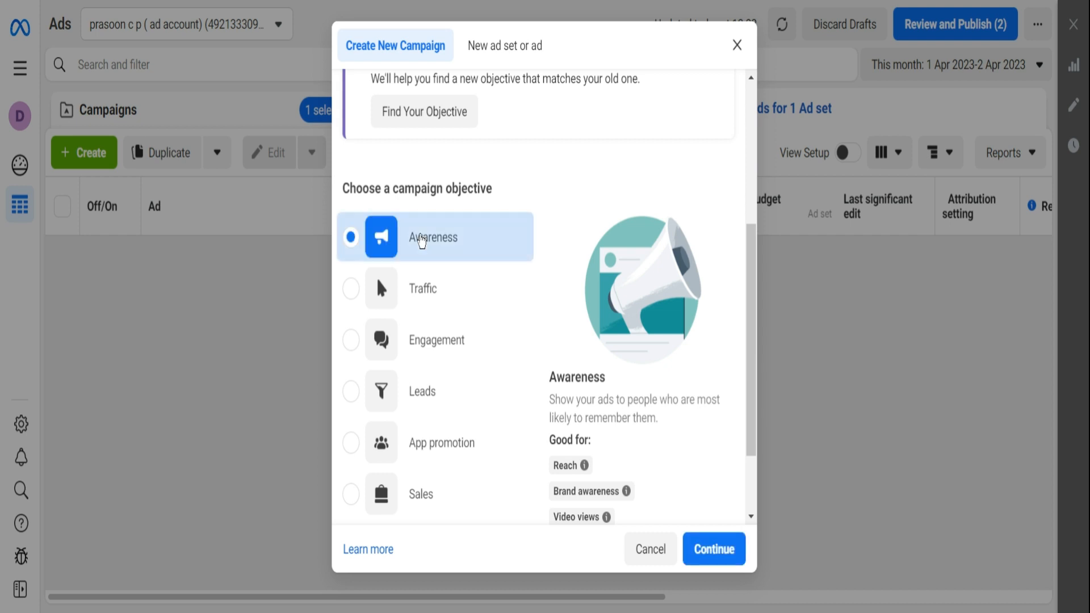
click(713, 549)
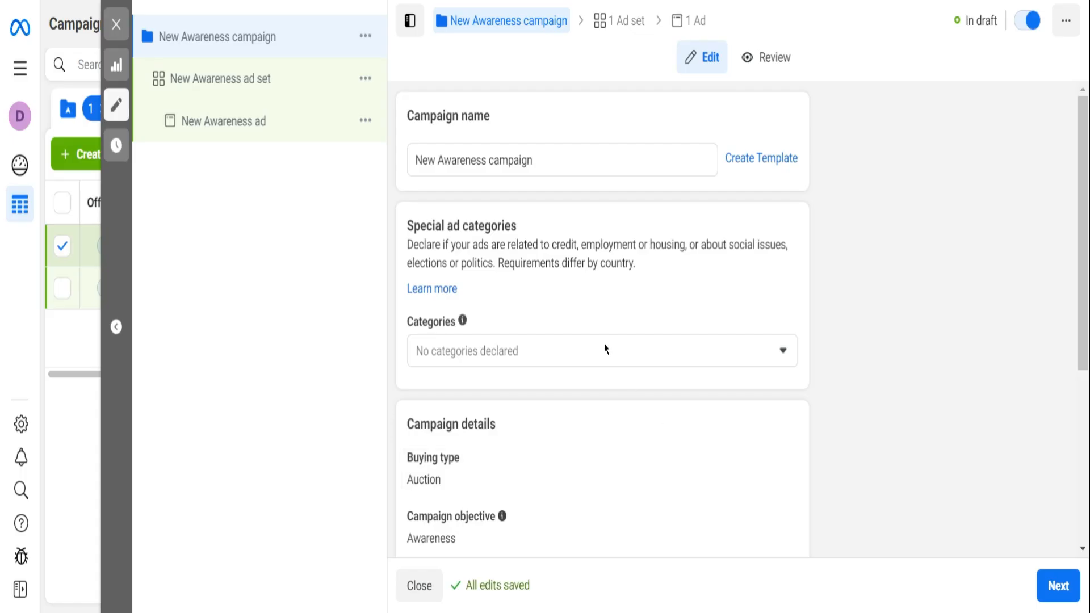
- Rename the new campaign as "BA mahindra thar"
click(551, 158)
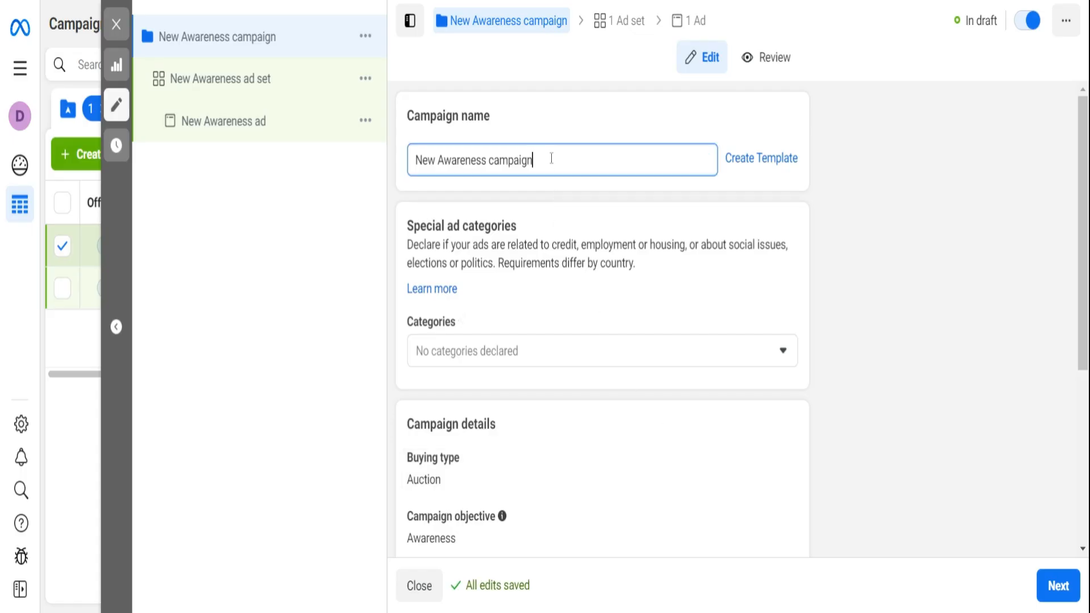
key(BackSpace)
key(BackSpace)
key(BackSpace)
key(BackSpace)
key(BackSpace)
key(BackSpace)
key(BackSpace)
key(BackSpace)
key(BackSpace)
key(BackSpace)
key(BackSpace)
key(BackSpace)
key(BackSpace)
key(BackSpace)
key(BackSpace)
key(BackSpace)
key(BackSpace)
key(BackSpace)
key(BackSpace)
key(BackSpace)
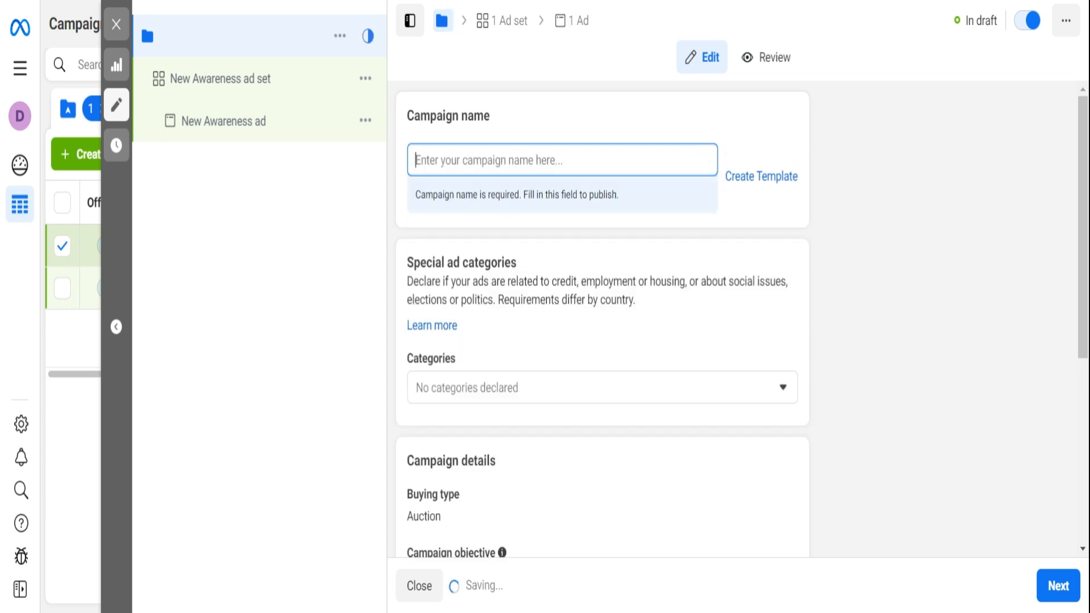
text(B)
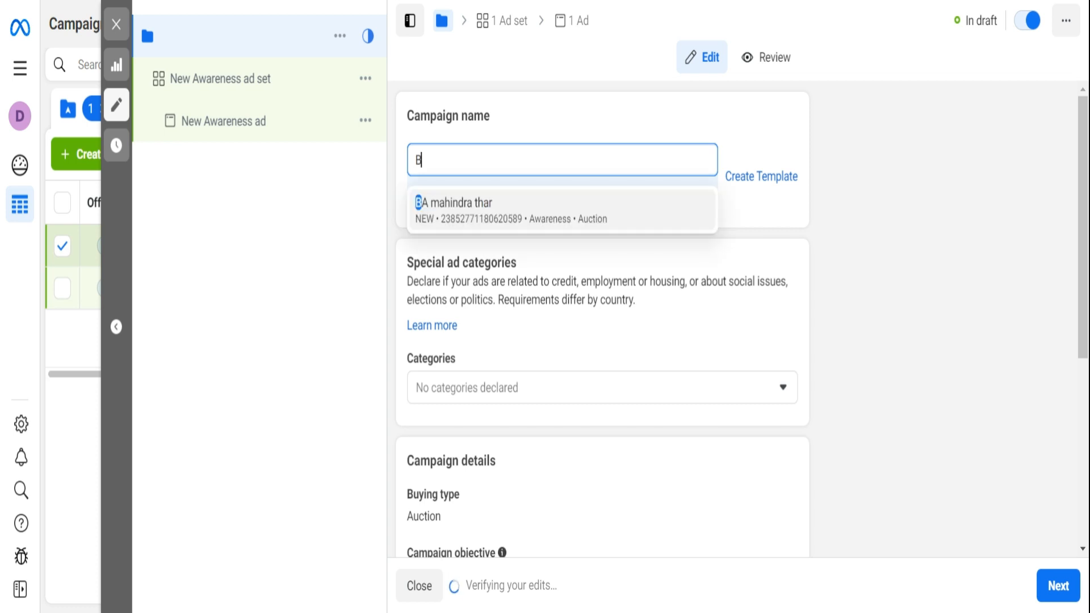
text(A)
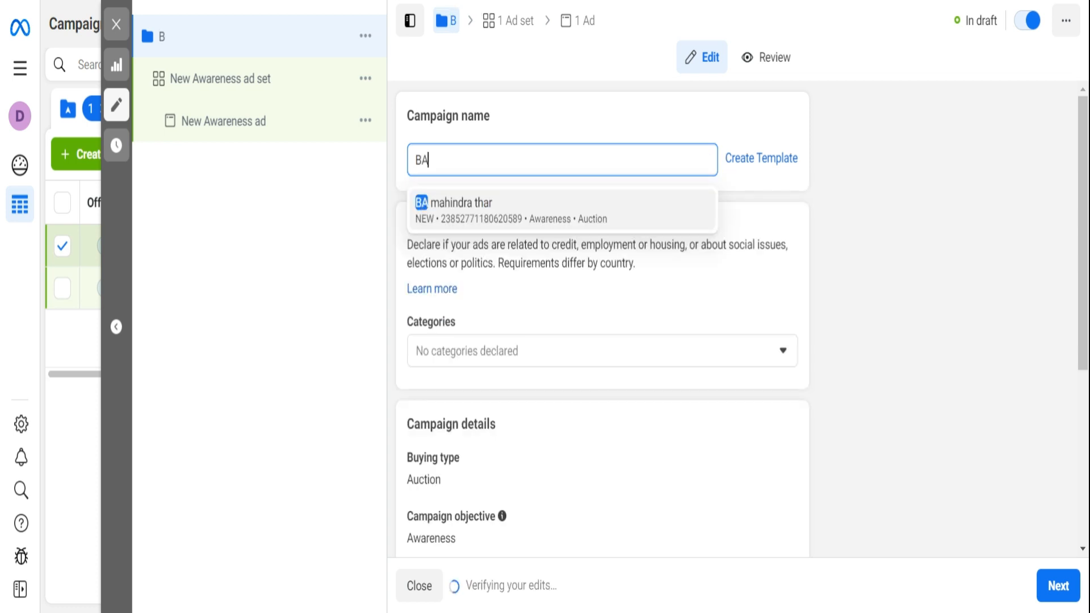
text( m)
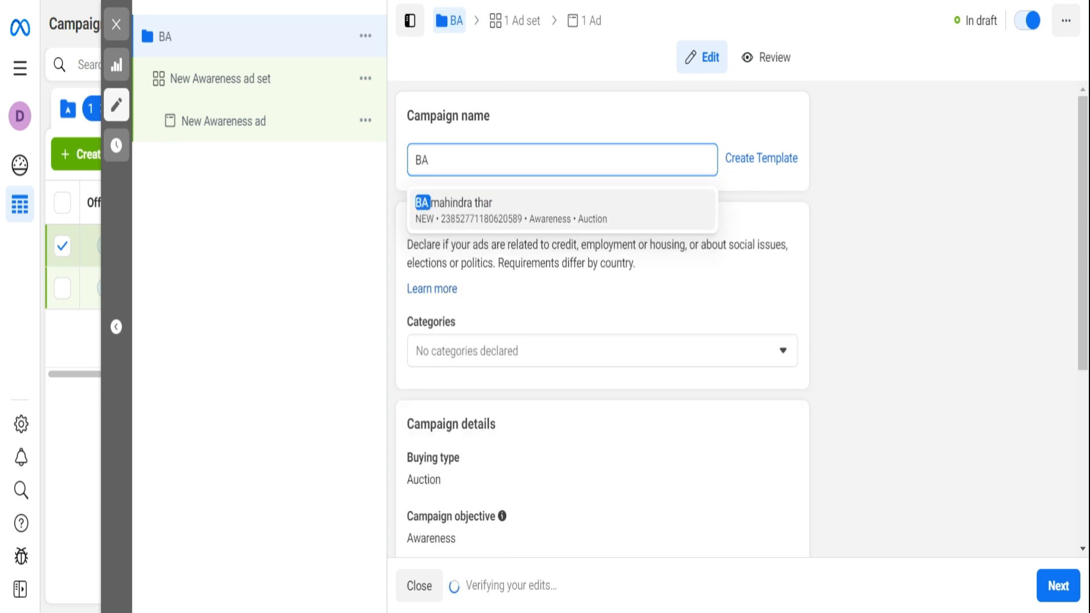
text(ahi)
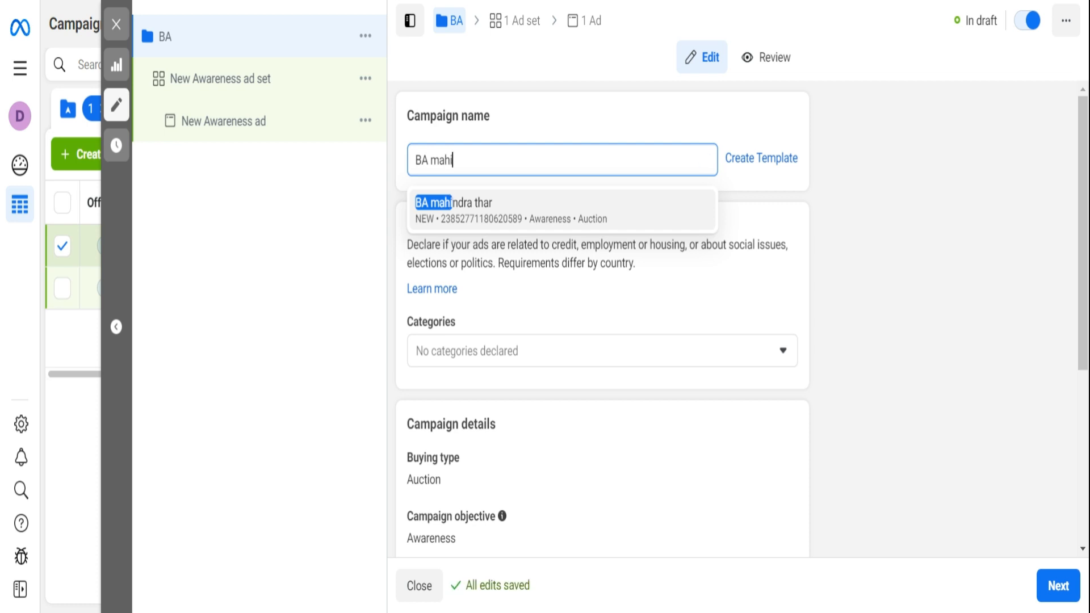
text(ndra )
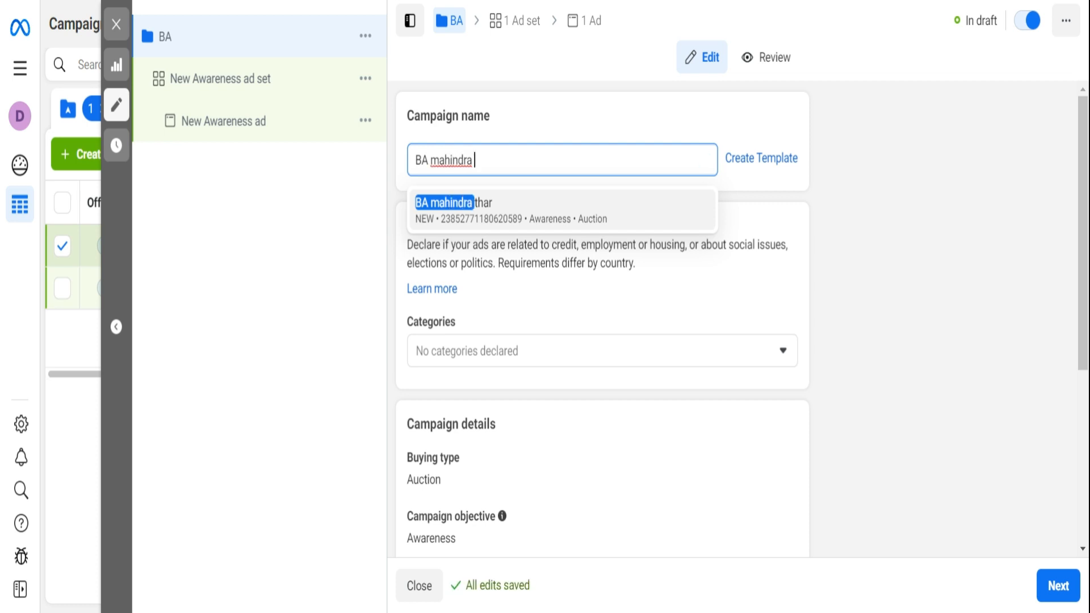
text(thar)
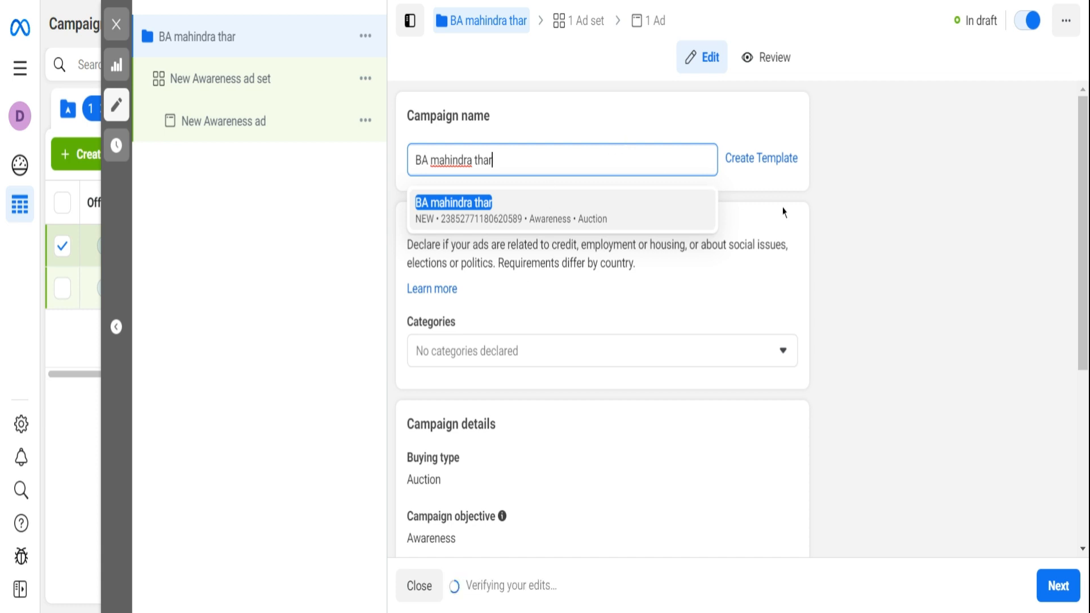
click(867, 226)
- Check the special ad category options without declaring any, and continue to the ad set settings
scroll(808, 297, down, 2)
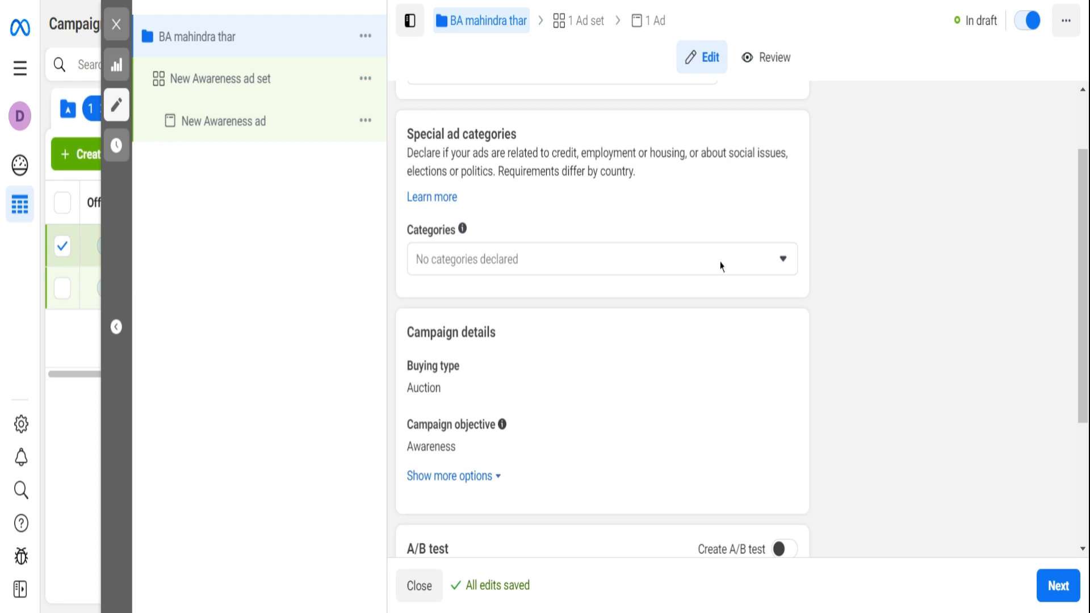
click(721, 266)
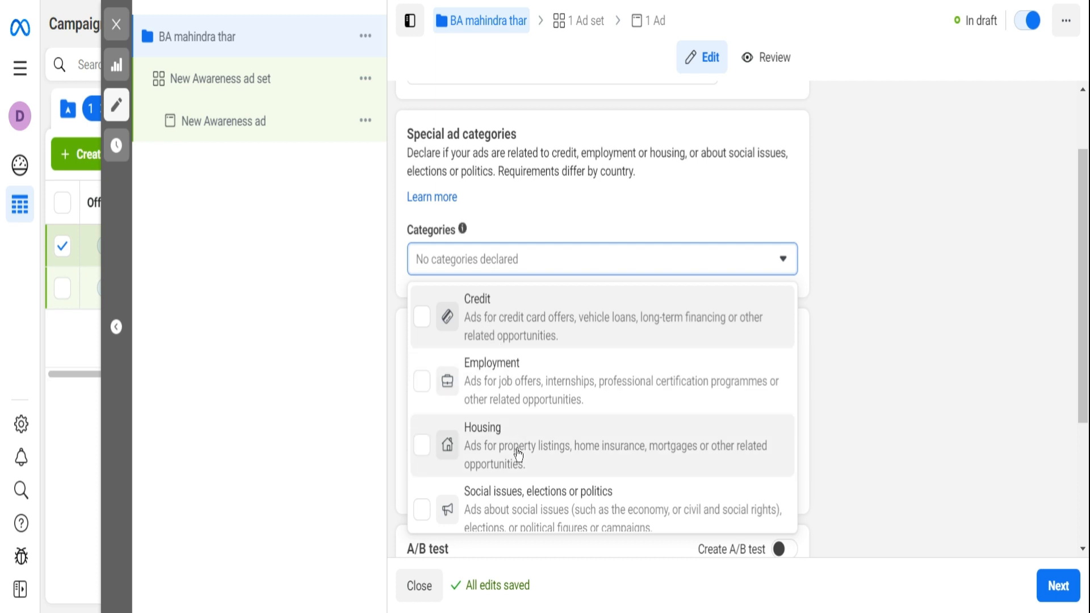
scroll(876, 377, down, 3)
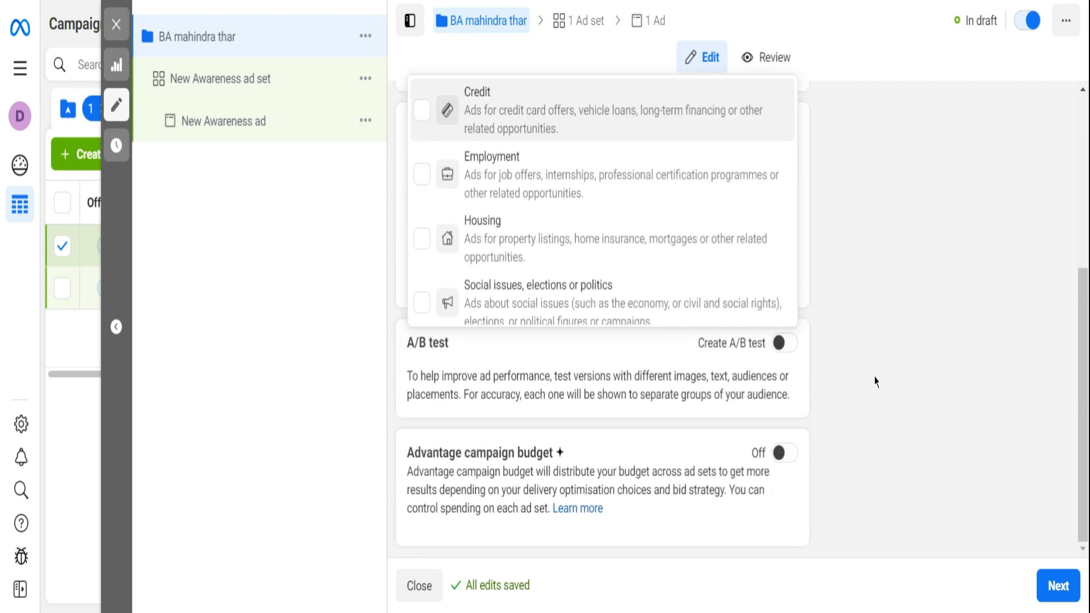
click(860, 327)
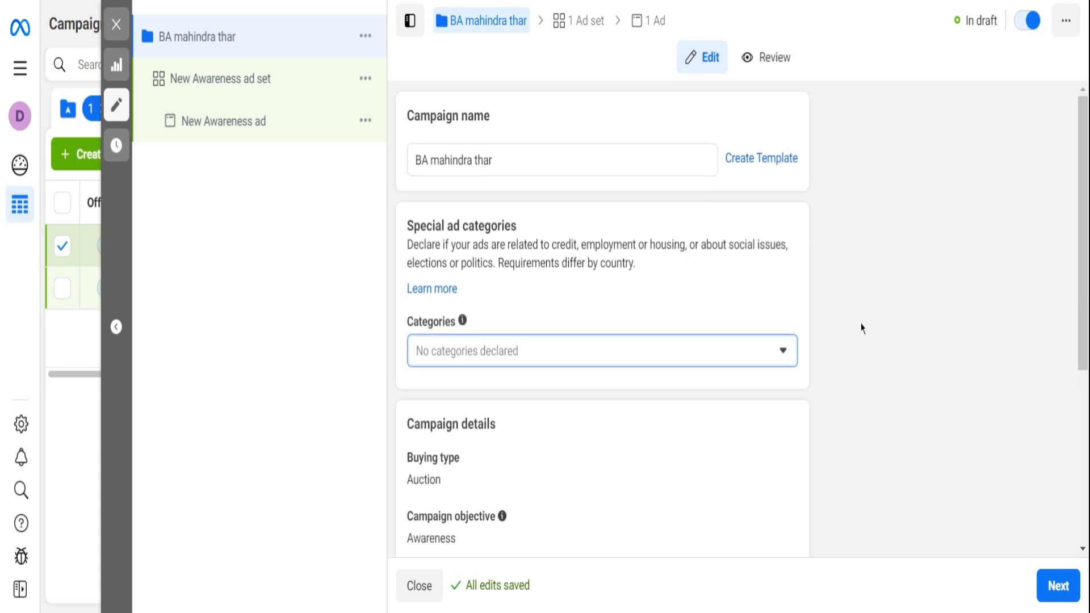
scroll(861, 328, down, 2)
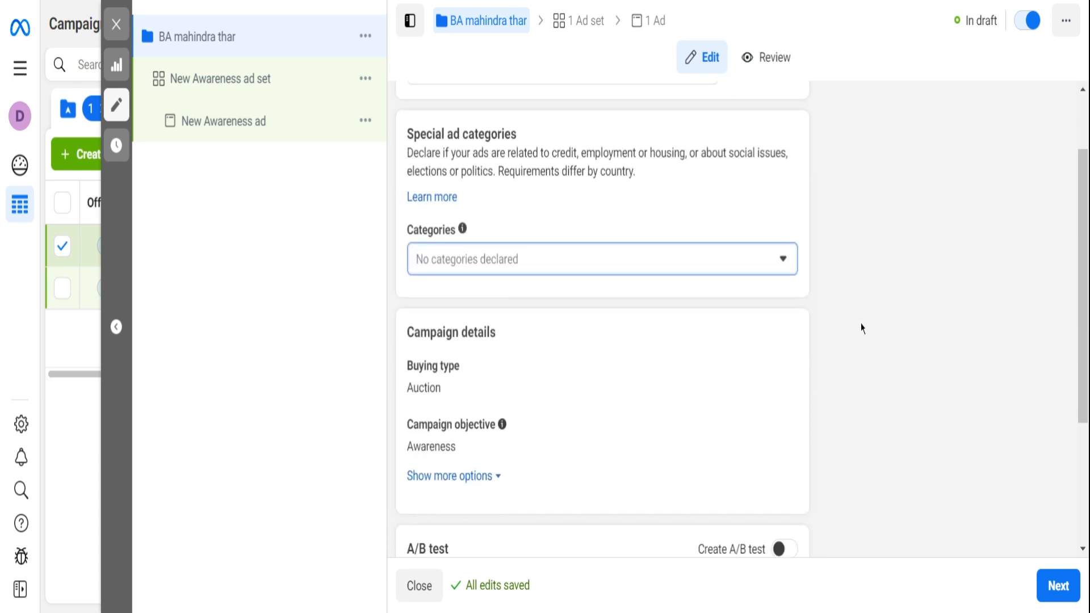
scroll(861, 327, down, 3)
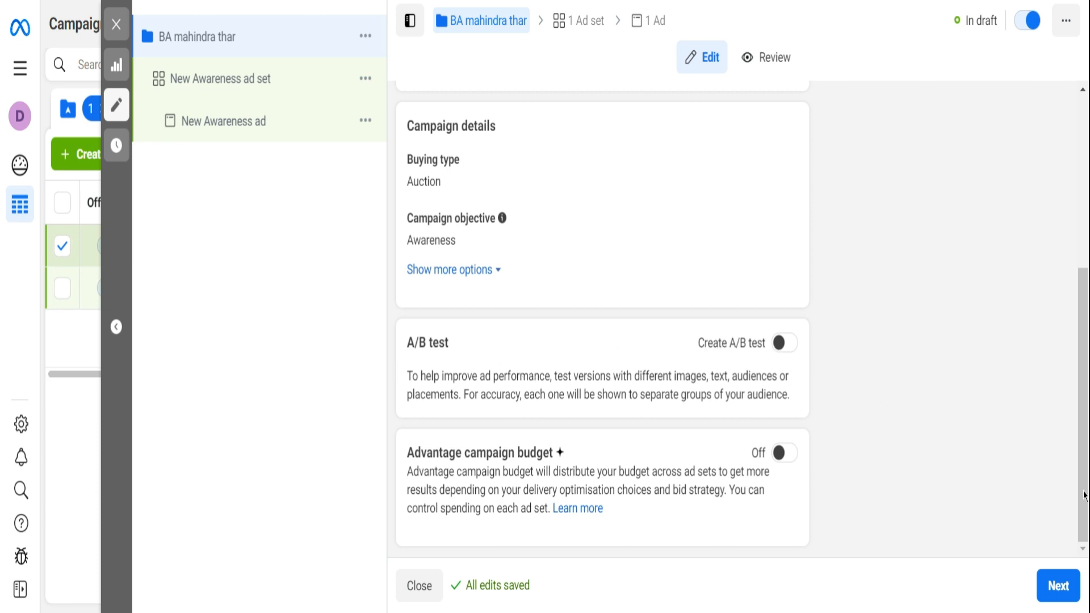
click(1059, 586)
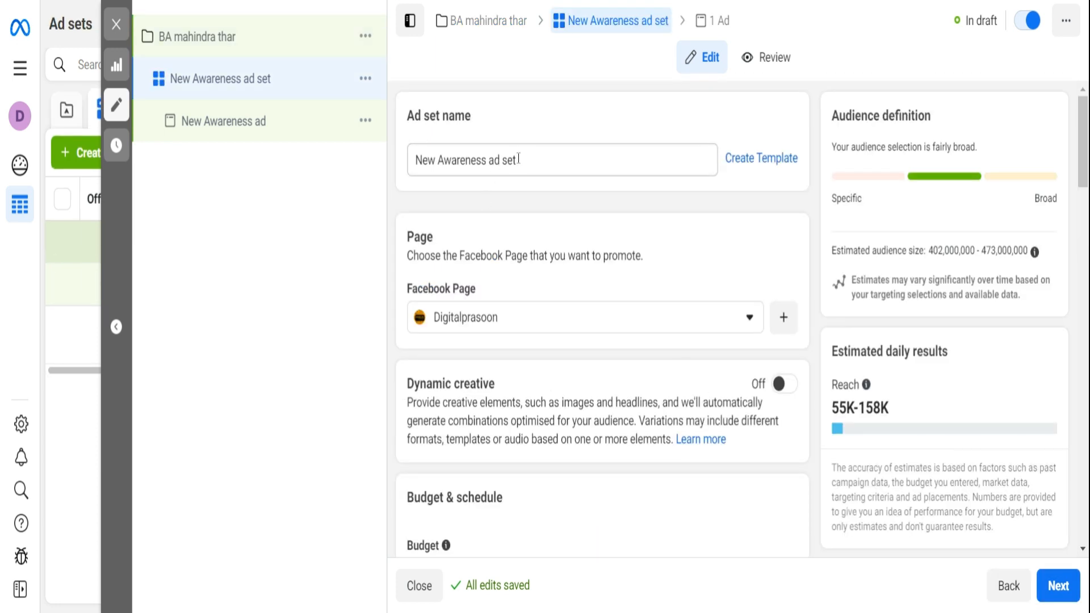
- Rename the ad set as "awareness of thar"
click(528, 159)
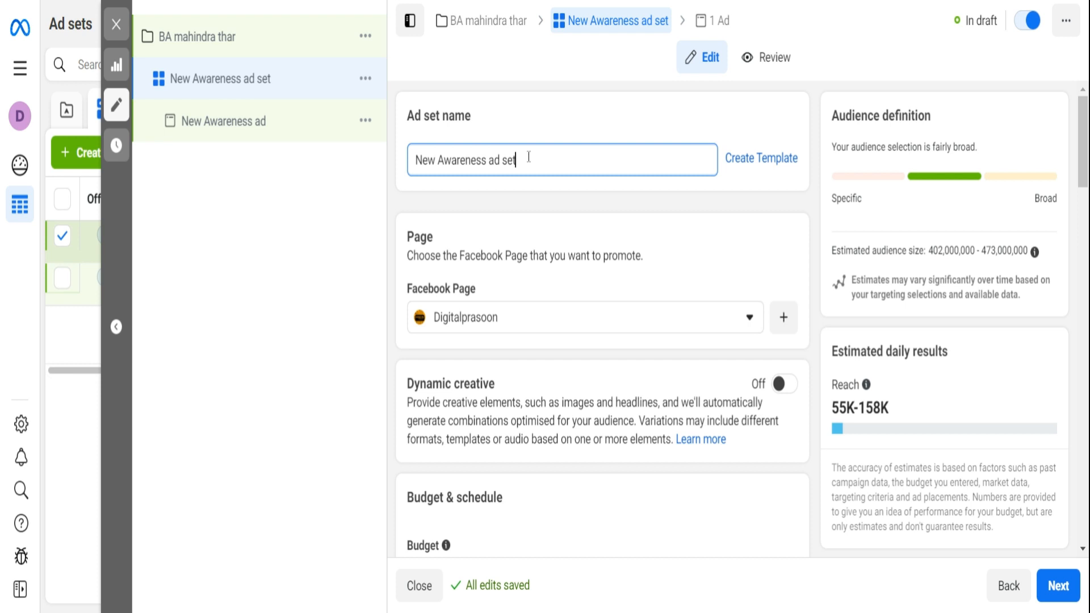
key(BackSpace)
key(BackSpace)
key(BackSpace)
key(BackSpace)
key(BackSpace)
key(BackSpace)
key(BackSpace)
key(BackSpace)
key(BackSpace)
key(BackSpace)
key(BackSpace)
key(BackSpace)
key(BackSpace)
key(BackSpace)
key(BackSpace)
key(BackSpace)
key(BackSpace)
key(BackSpace)
key(BackSpace)
key(BackSpace)
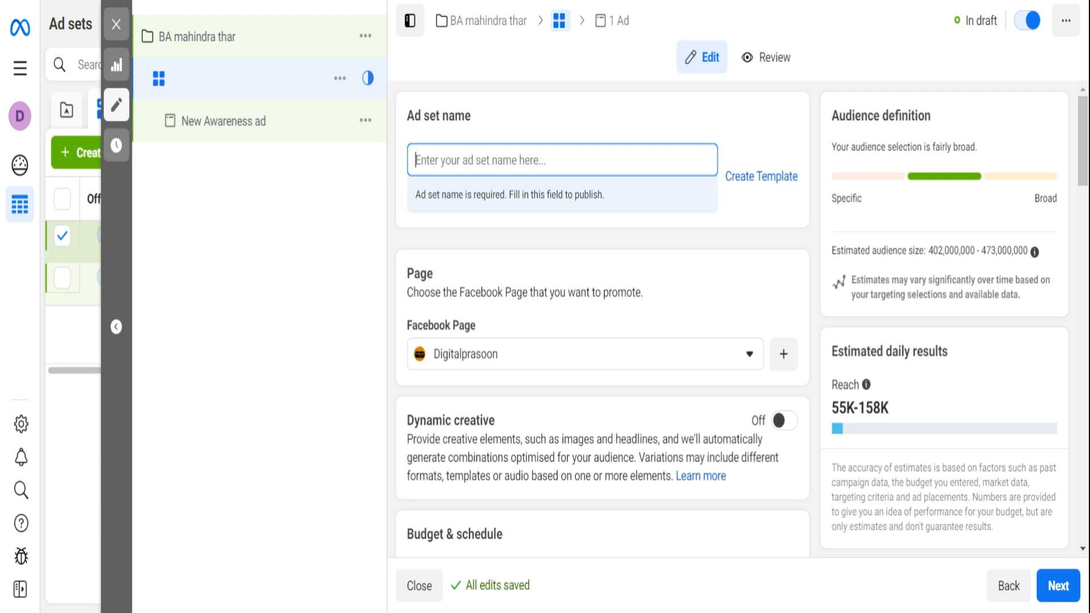
text(n)
key(BackSpace)
text(a)
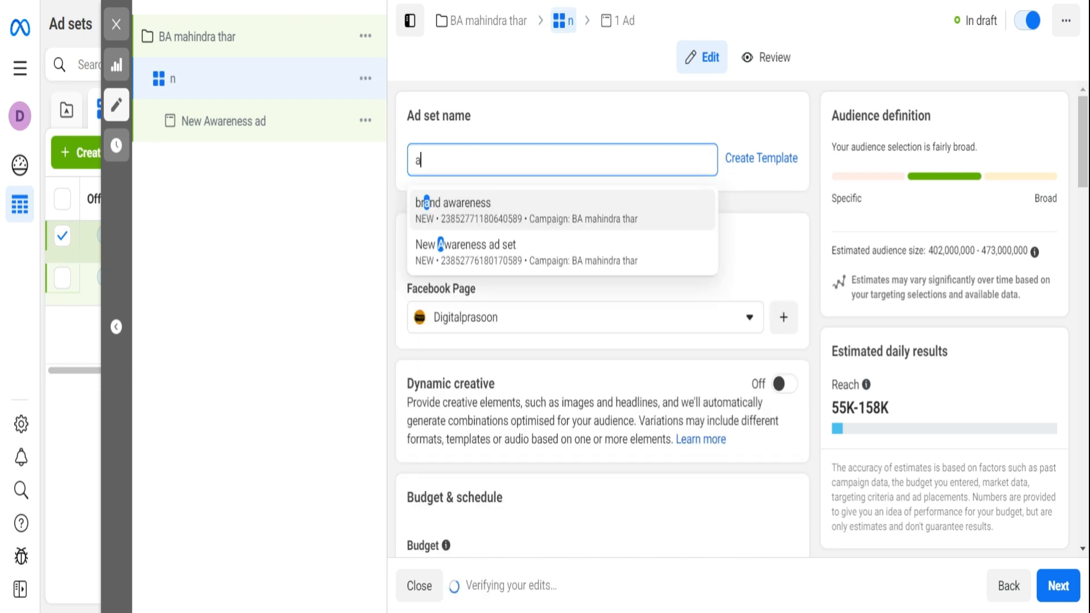
text(a)
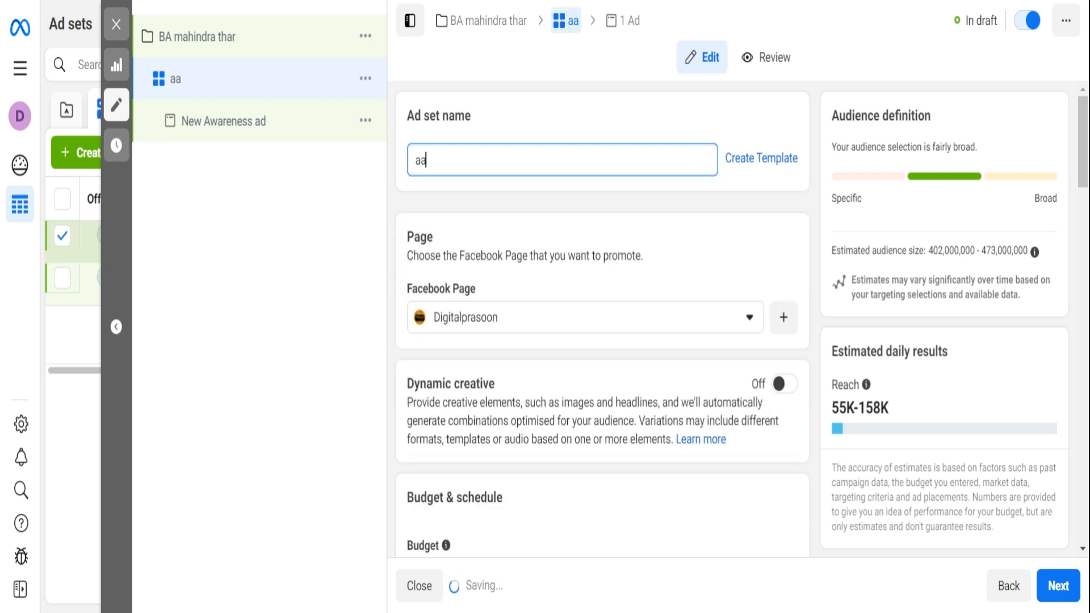
key(BackSpace)
text(wareness)
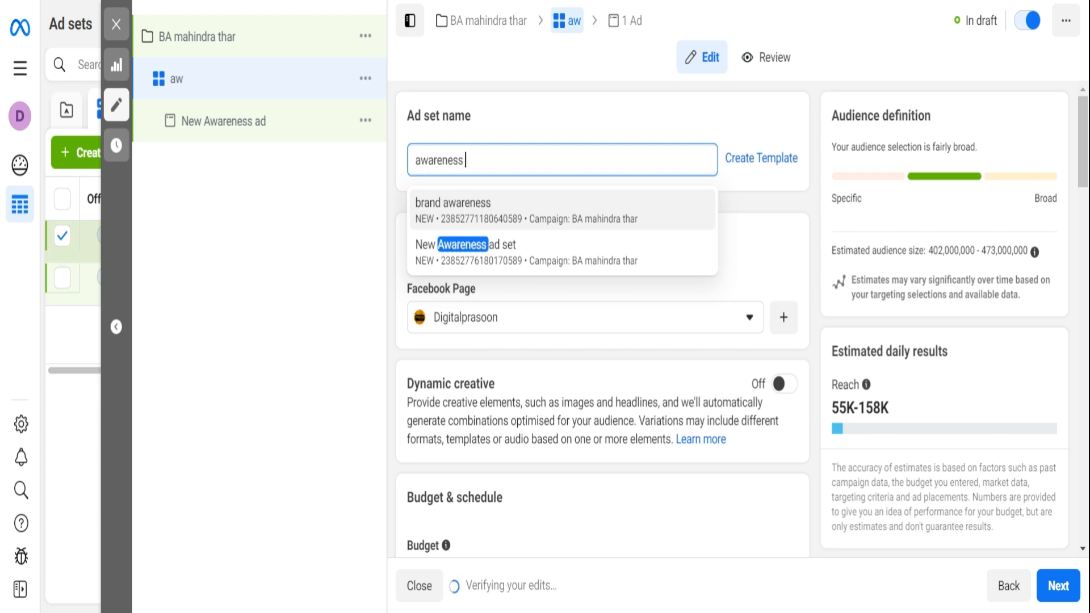
text( of thar)
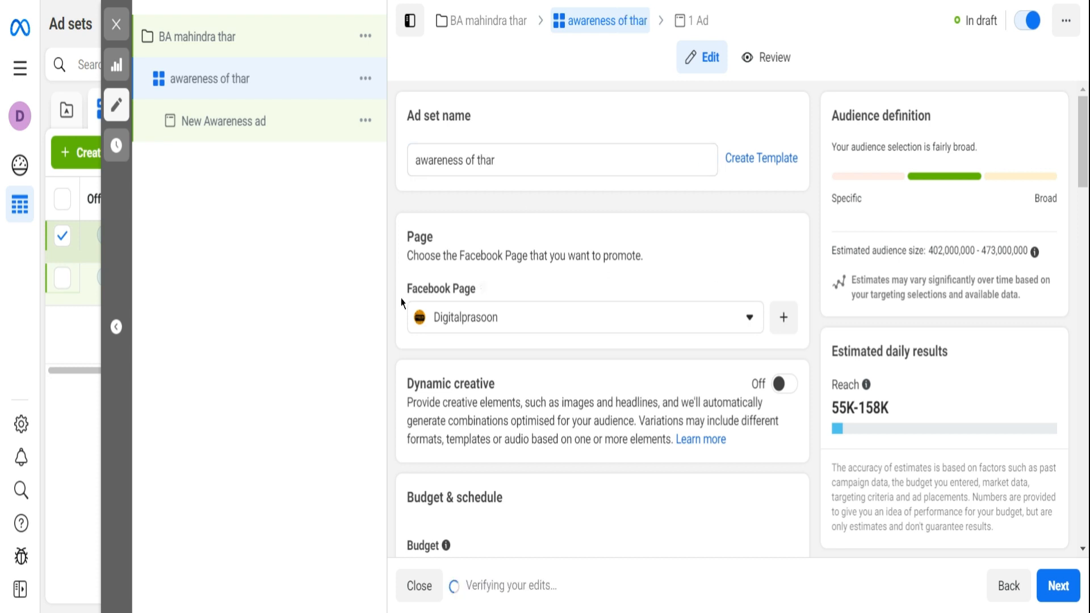
- Schedule the ad set to start on 3/4/2023 and end on 10/4/2023
scroll(717, 351, down, 3)
scroll(671, 324, up, 2)
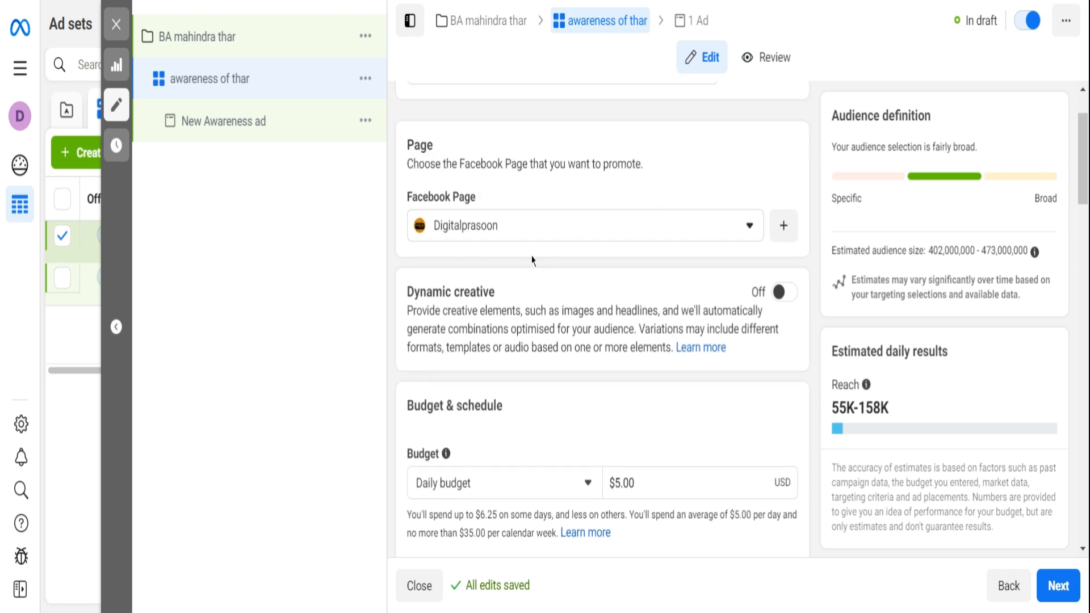
scroll(543, 312, down, 2)
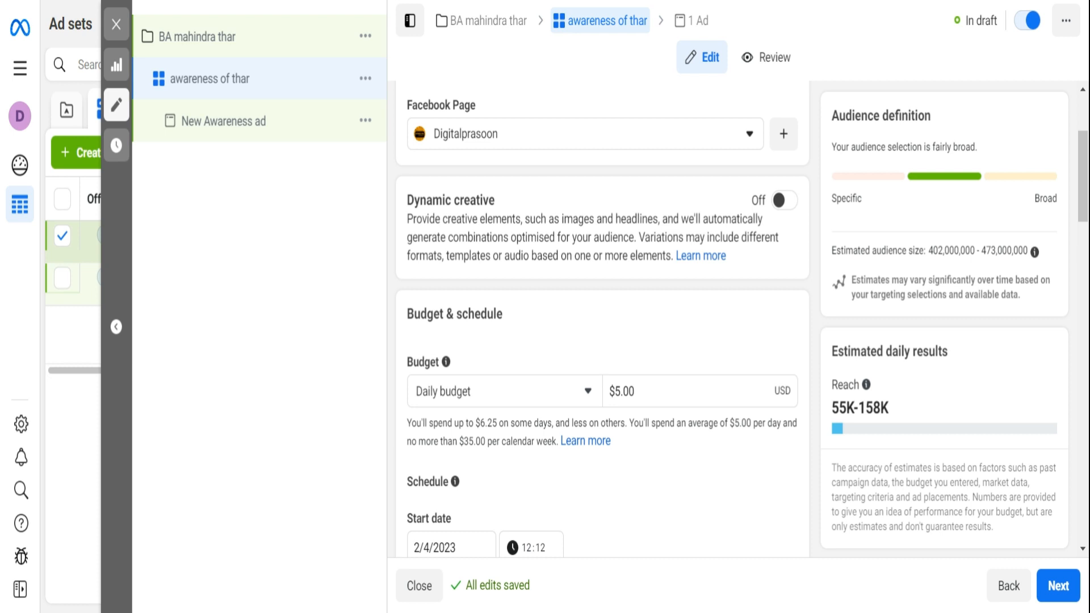
scroll(602, 317, down, 5)
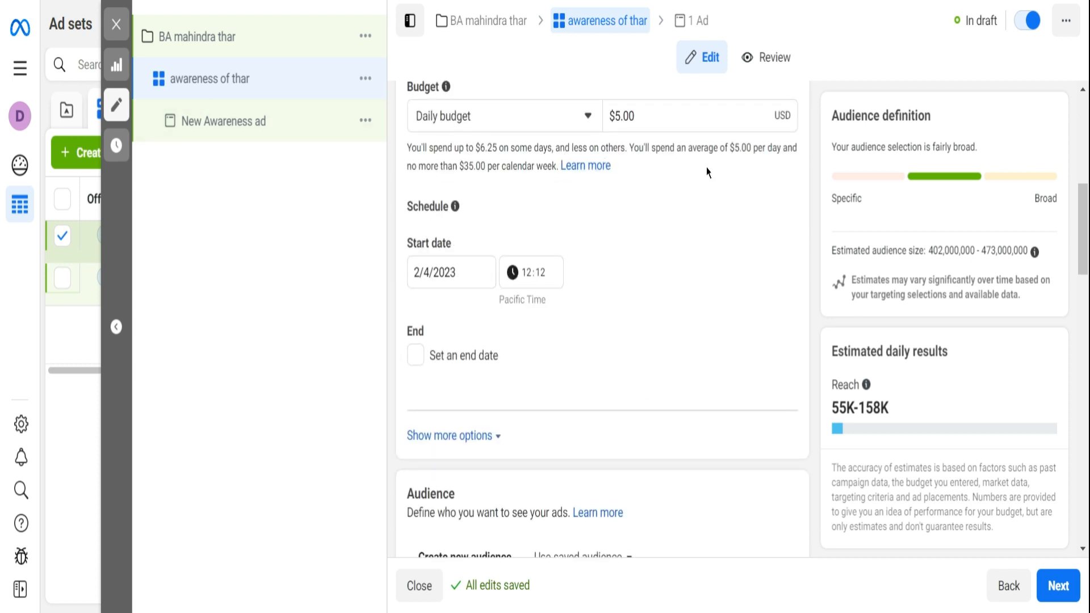
scroll(669, 246, down, 3)
scroll(647, 245, up, 5)
scroll(511, 295, down, 2)
click(446, 273)
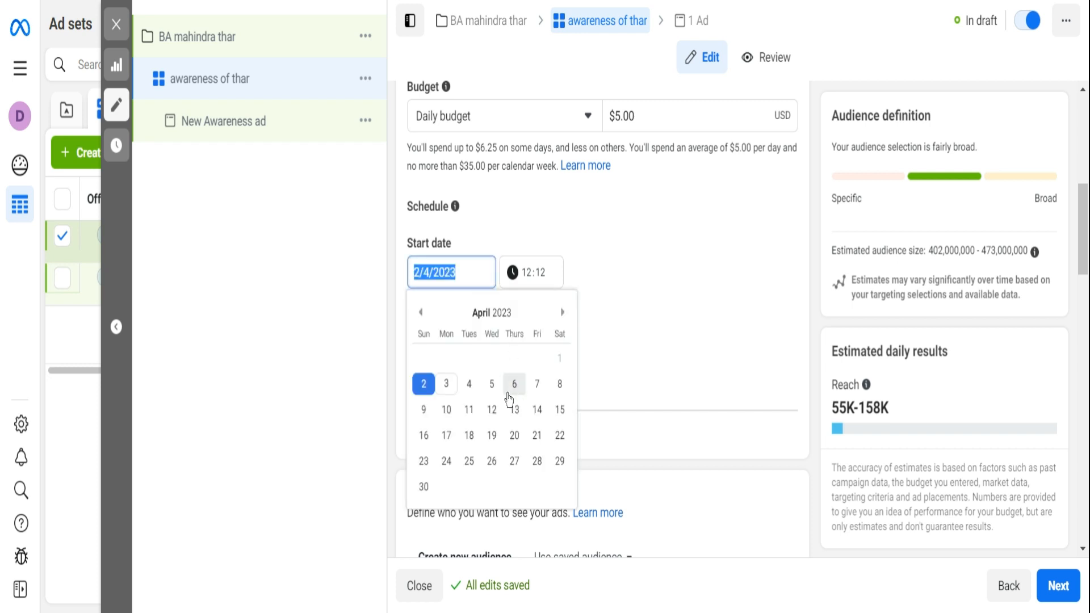
click(446, 385)
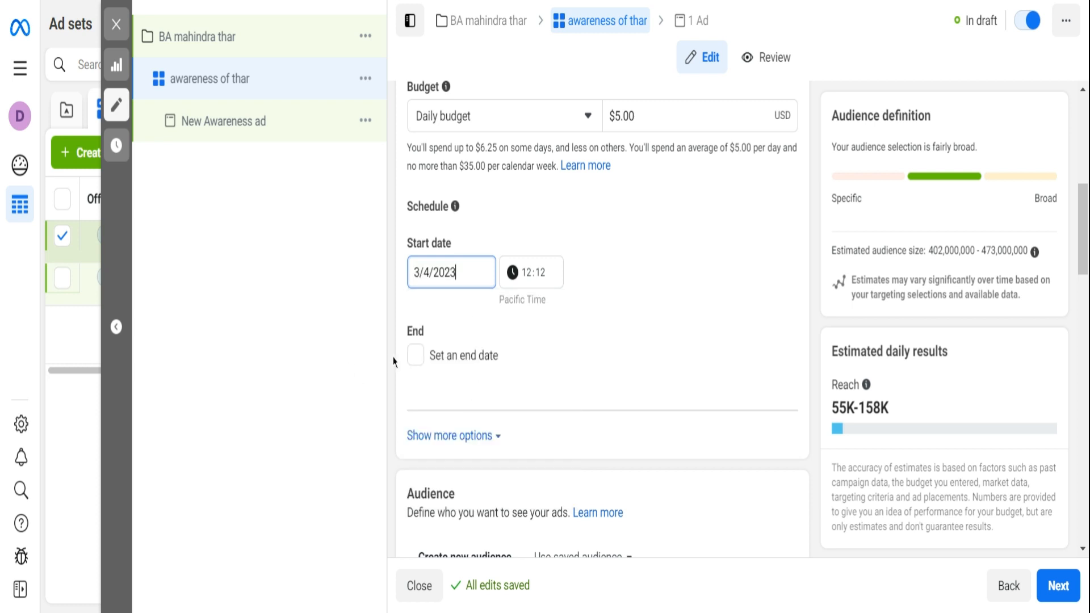
click(416, 355)
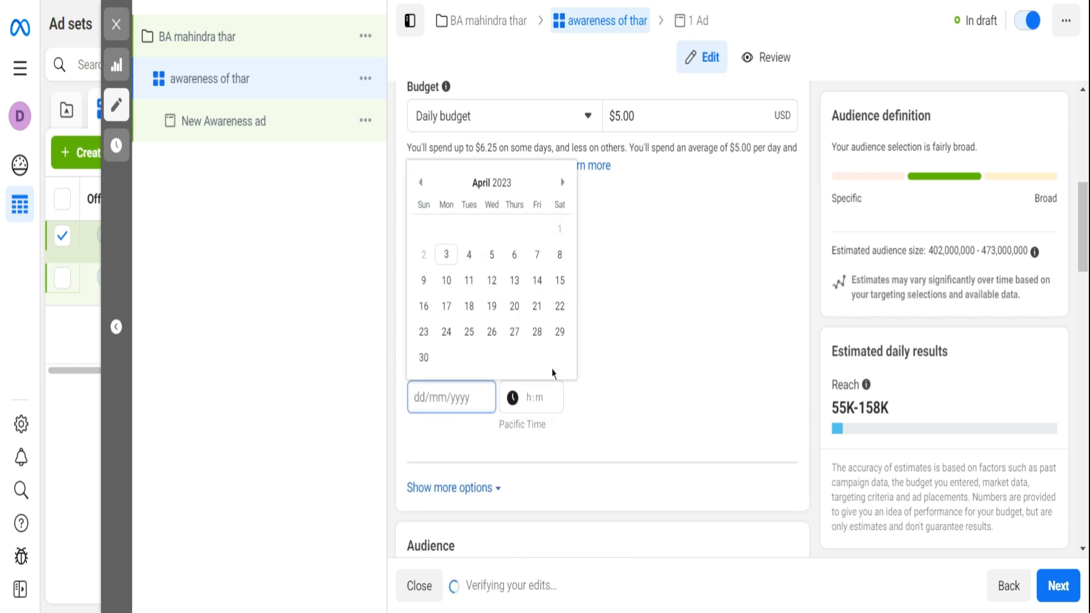
click(448, 281)
click(671, 363)
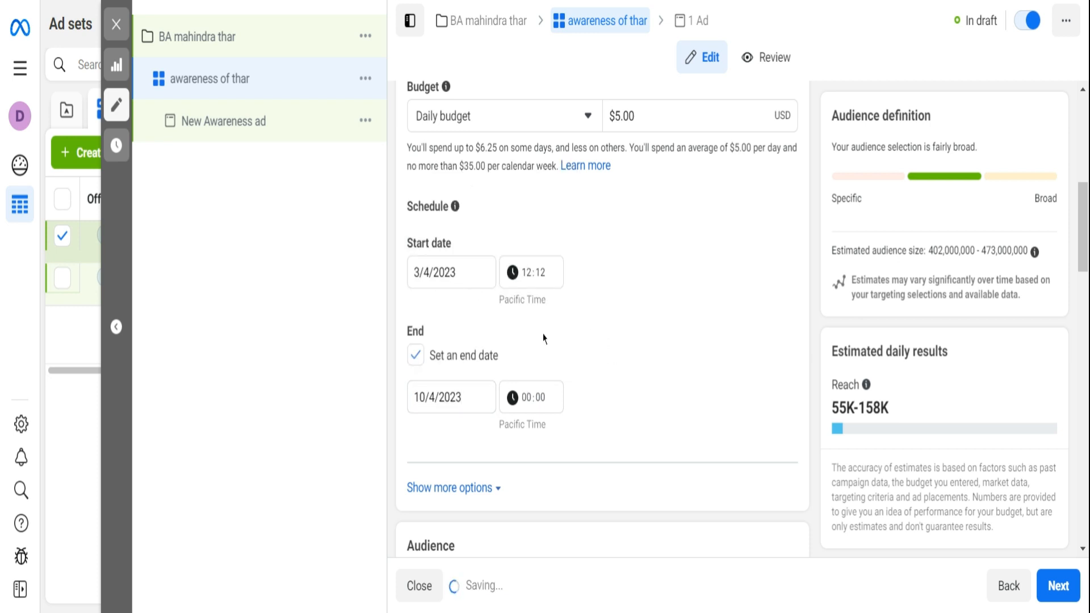
- Check the ad set's audience section for existing custom audiences
scroll(554, 338, down, 5)
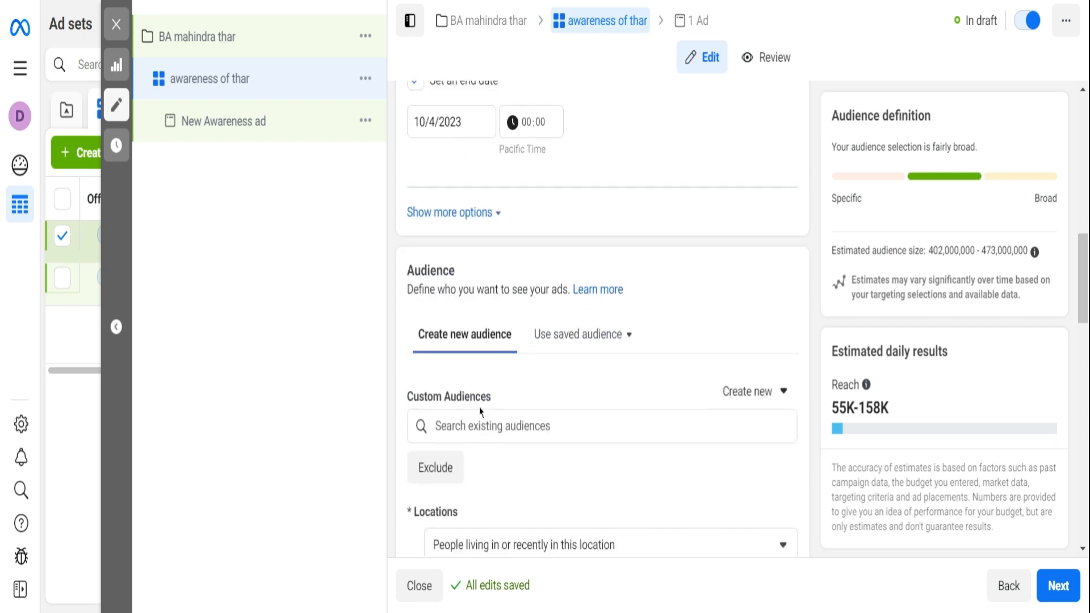
click(500, 424)
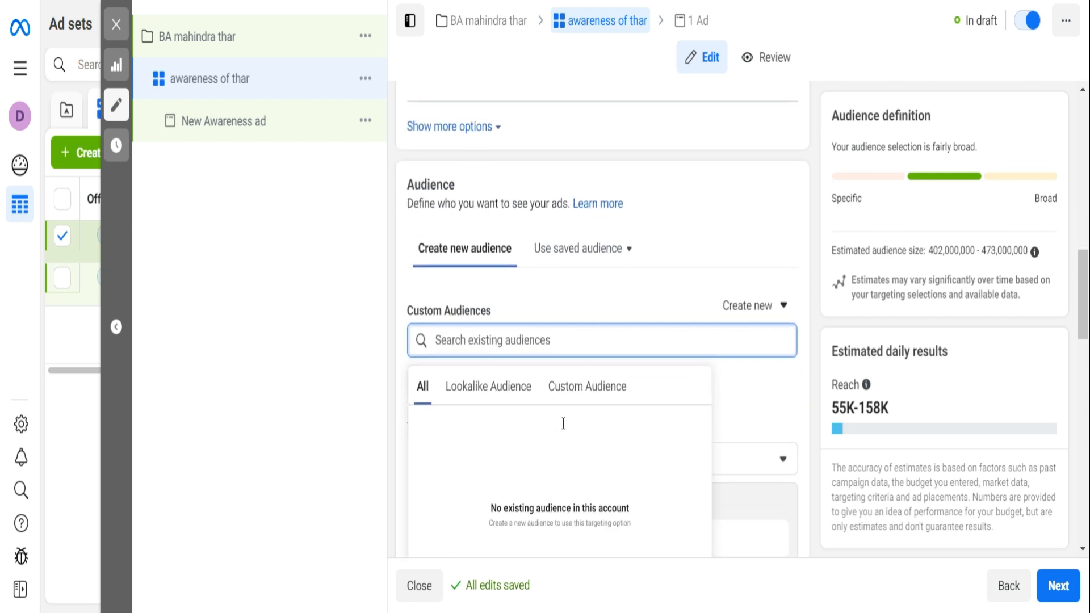
click(565, 271)
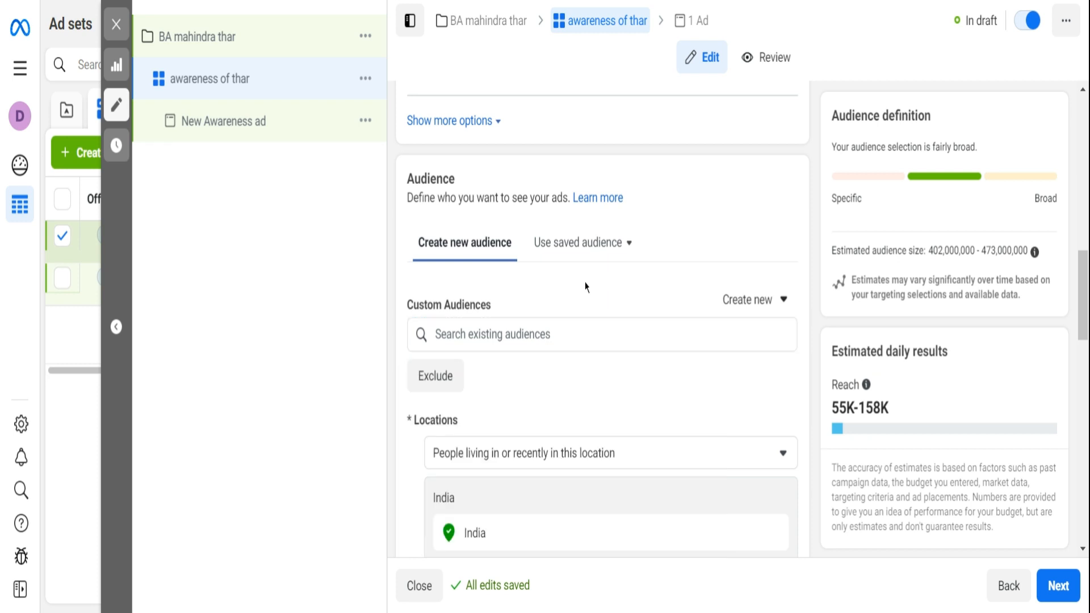
- Set the audience location to the city of Bangalore, Karnataka, India
scroll(584, 285, down, 3)
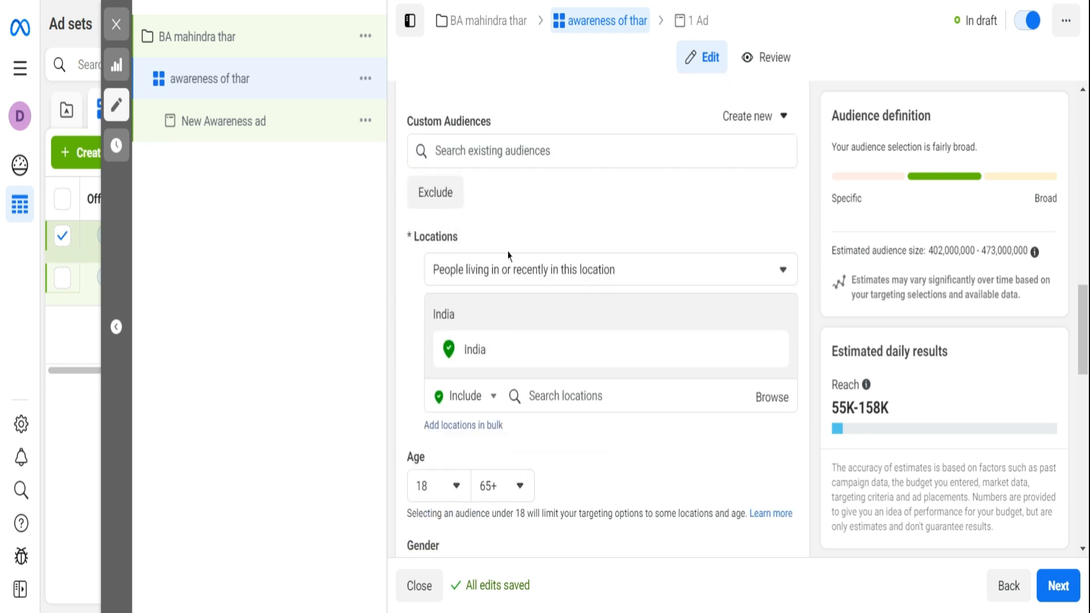
click(559, 396)
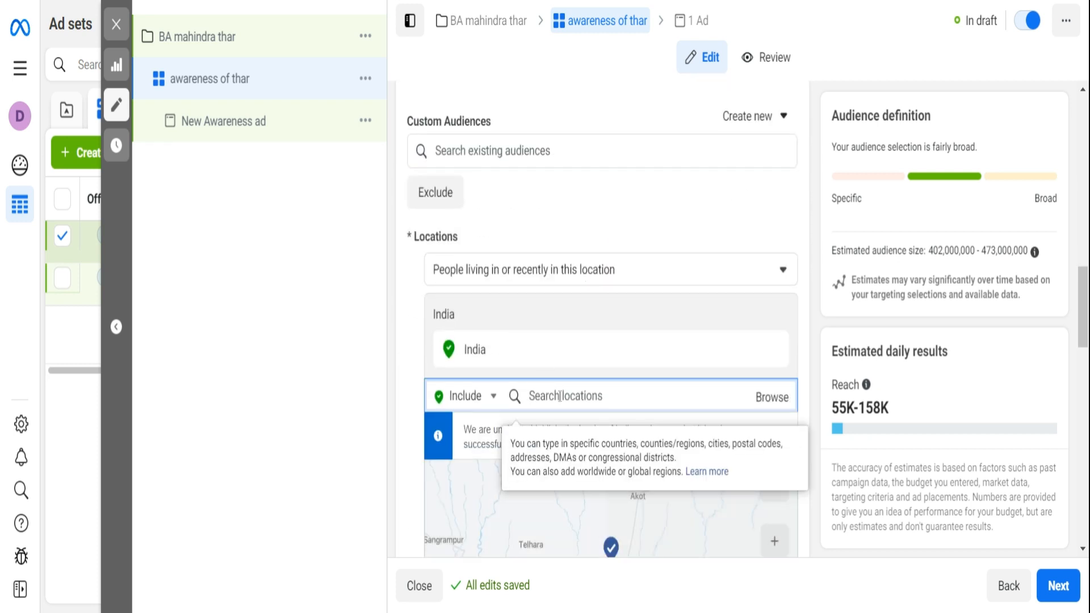
text(bangalore)
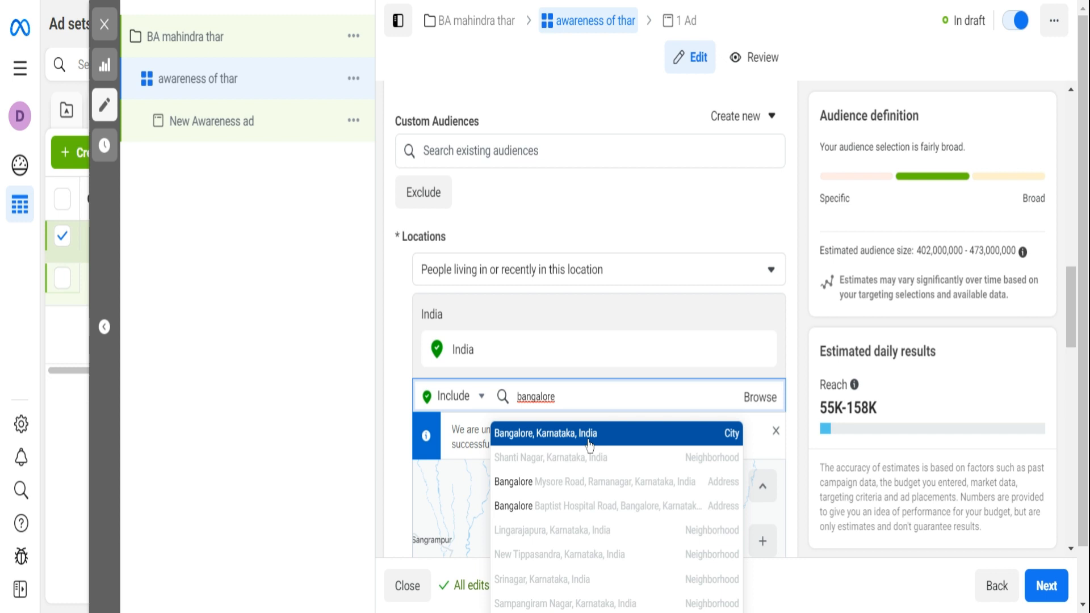
click(591, 441)
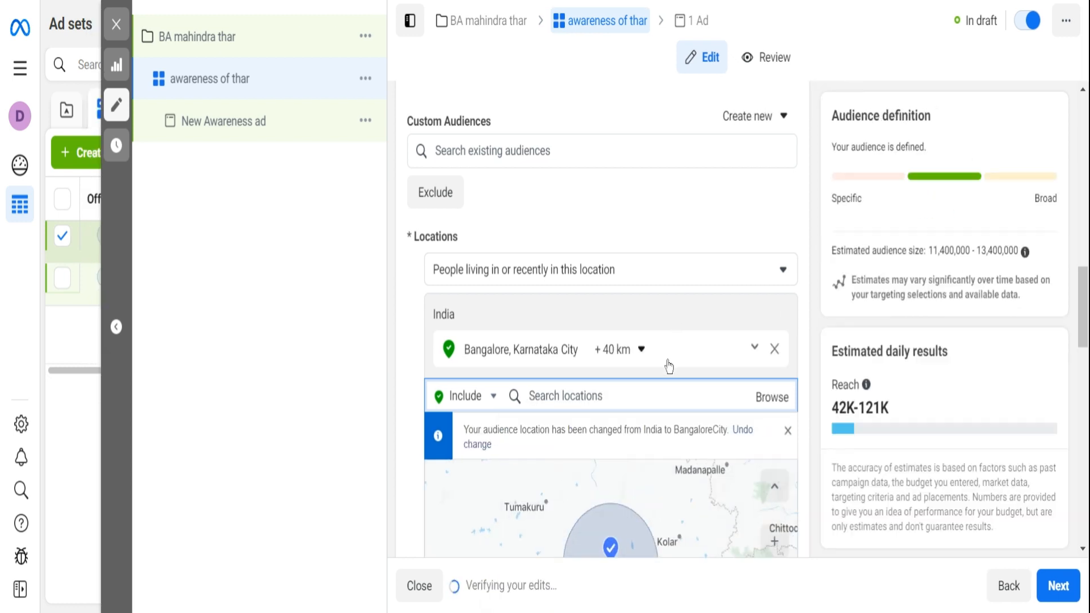
- Replace the Bangalore audience location with the whole country of India
scroll(619, 363, down, 3)
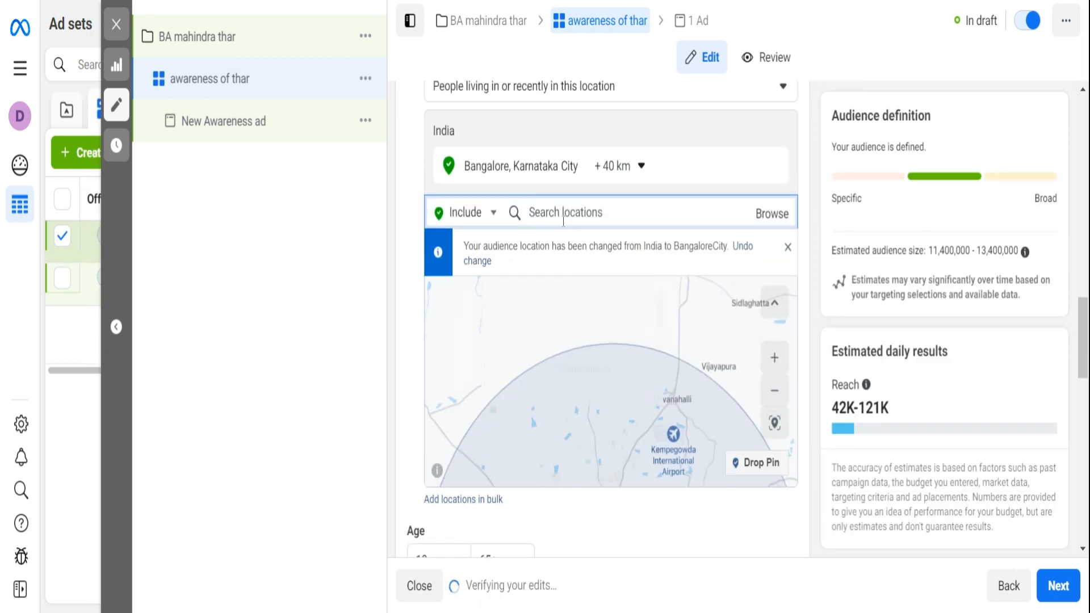
text(i)
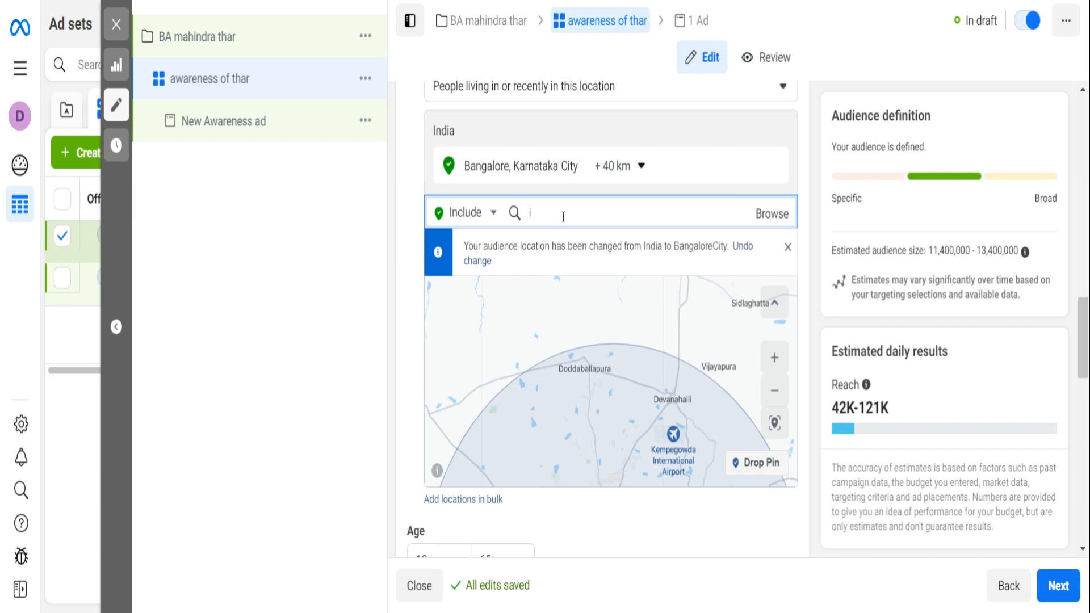
key(BackSpace)
text(i)
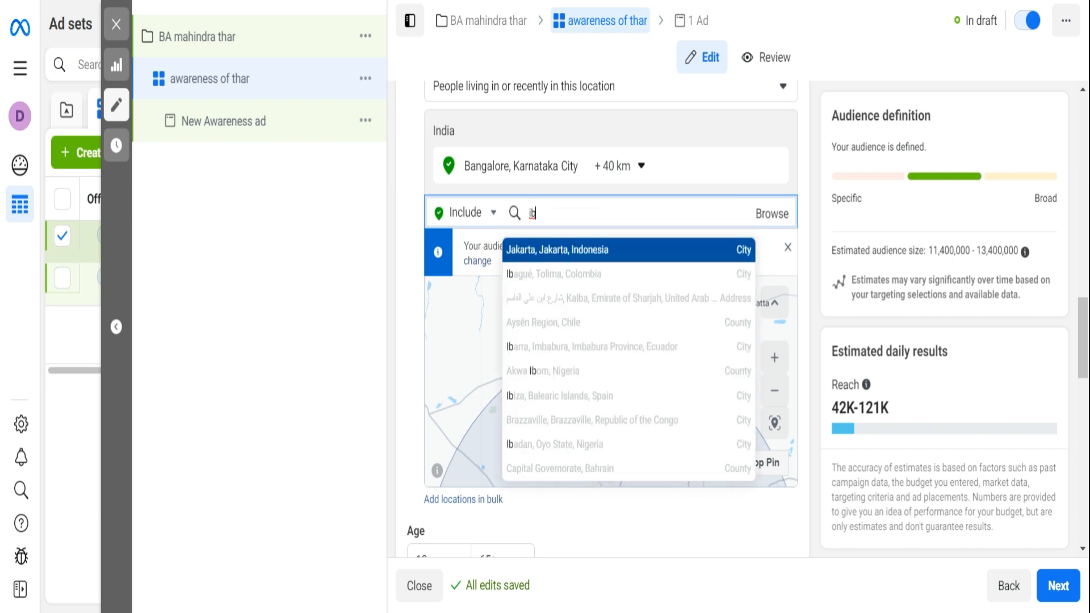
text(ndias)
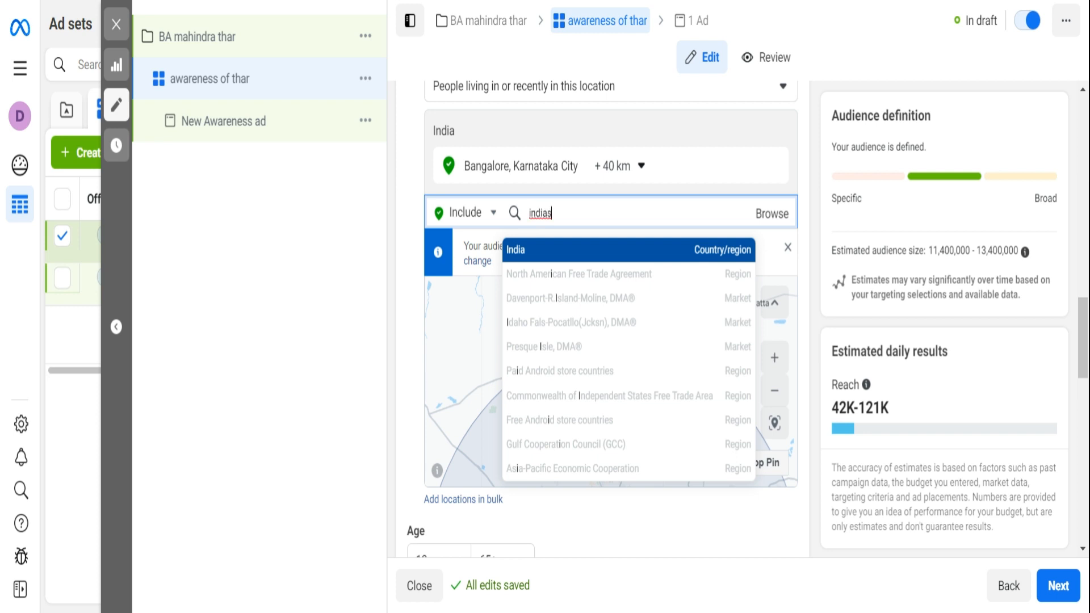
click(602, 262)
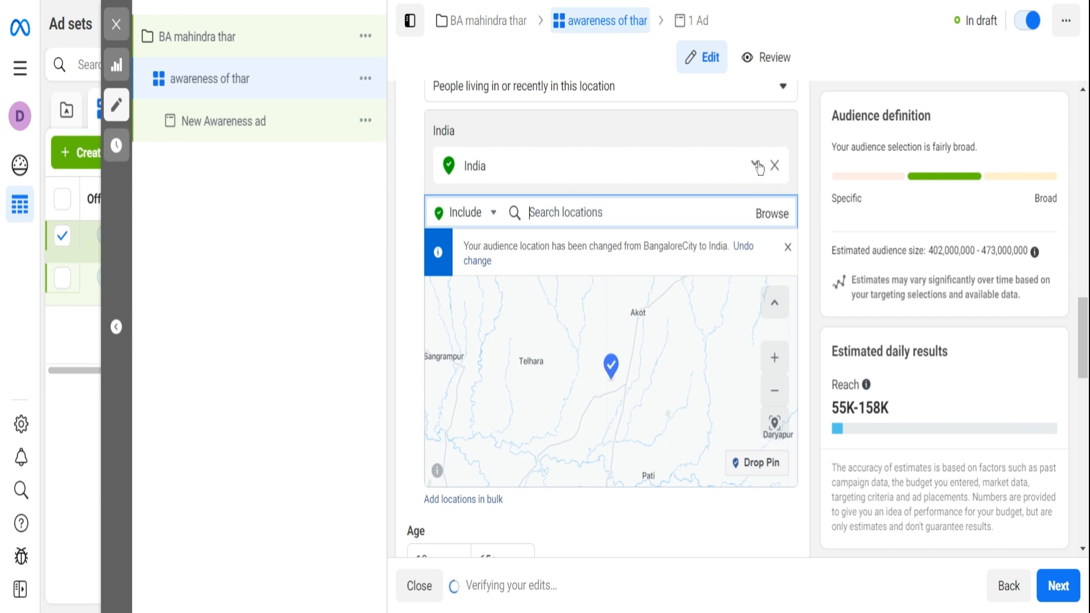
- Limit the India location to cities only, with a minimum population size of 3 million
click(755, 165)
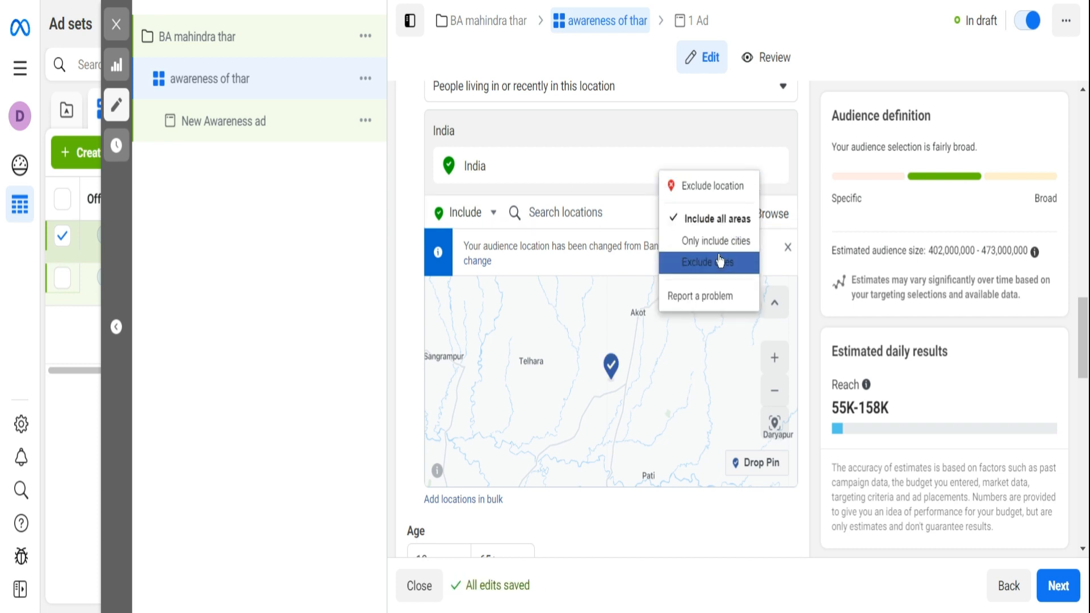
click(715, 241)
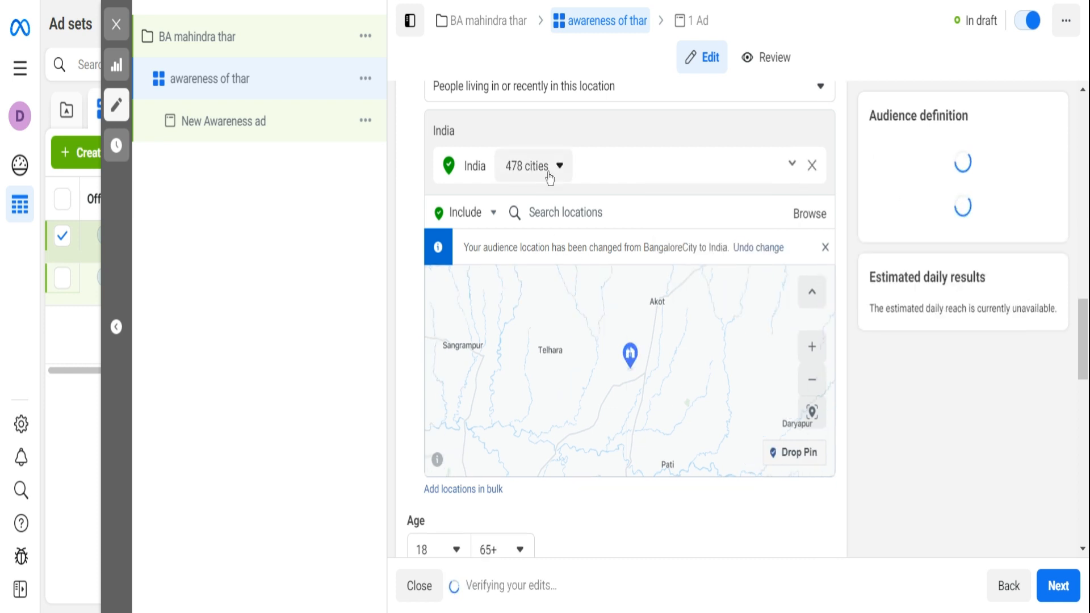
click(549, 171)
click(549, 232)
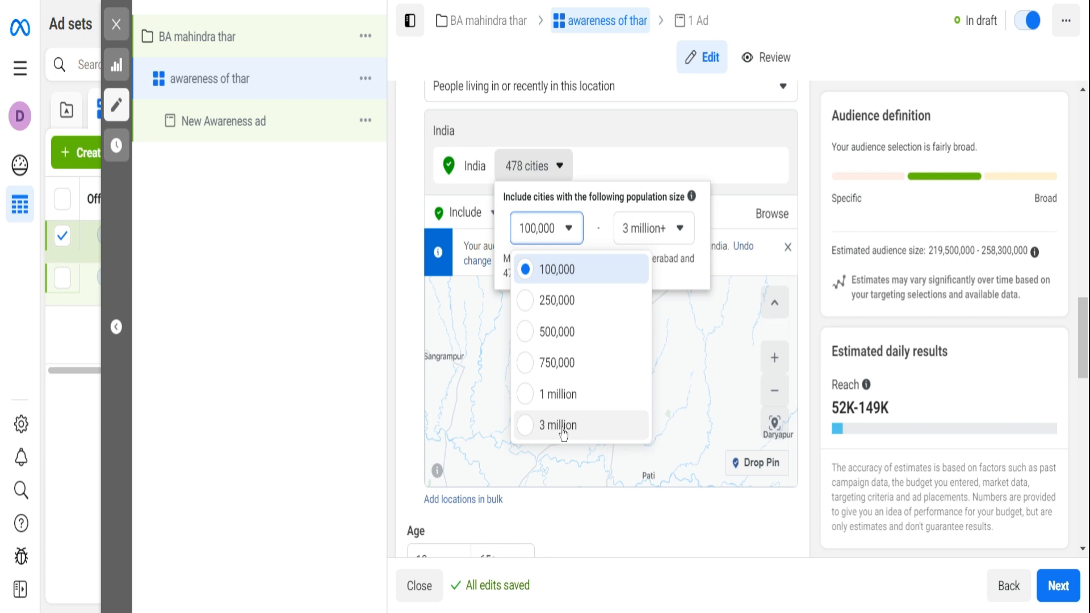
click(580, 393)
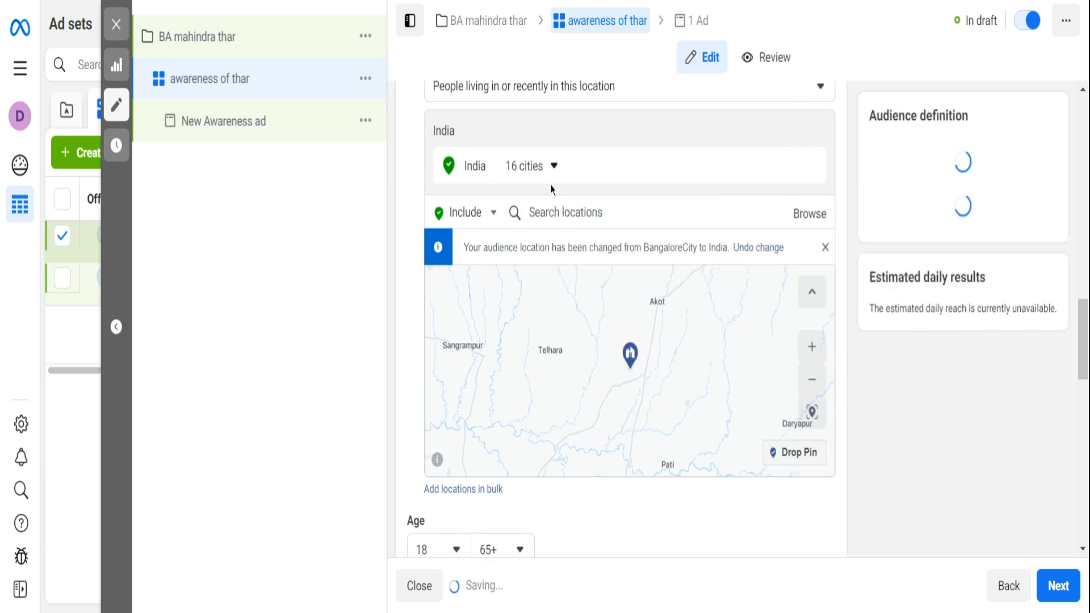
- Review the full list of targeted cities in India for the chosen population size
click(550, 167)
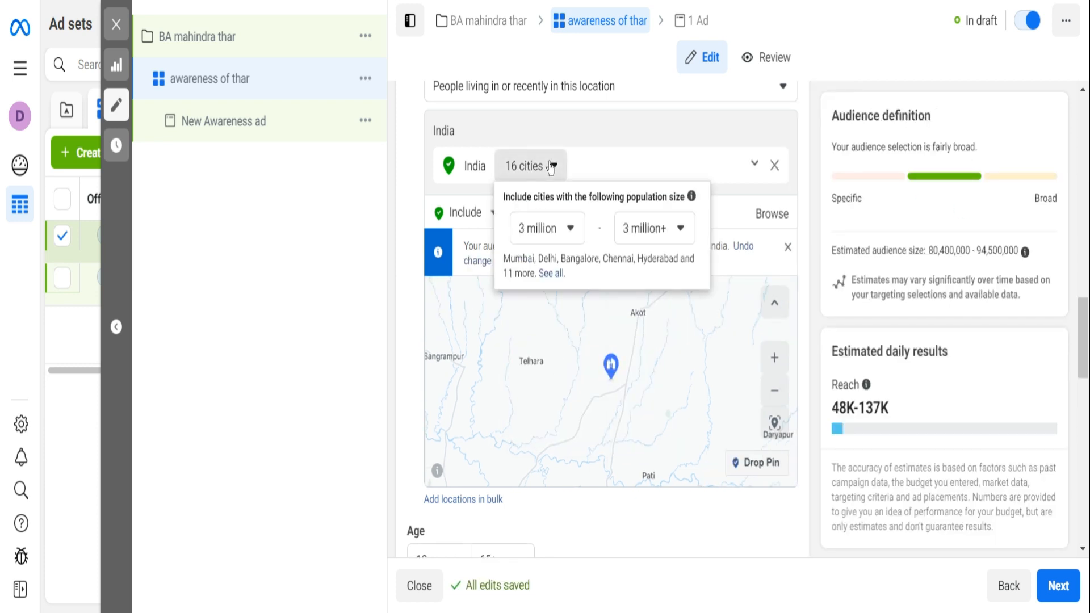
click(551, 274)
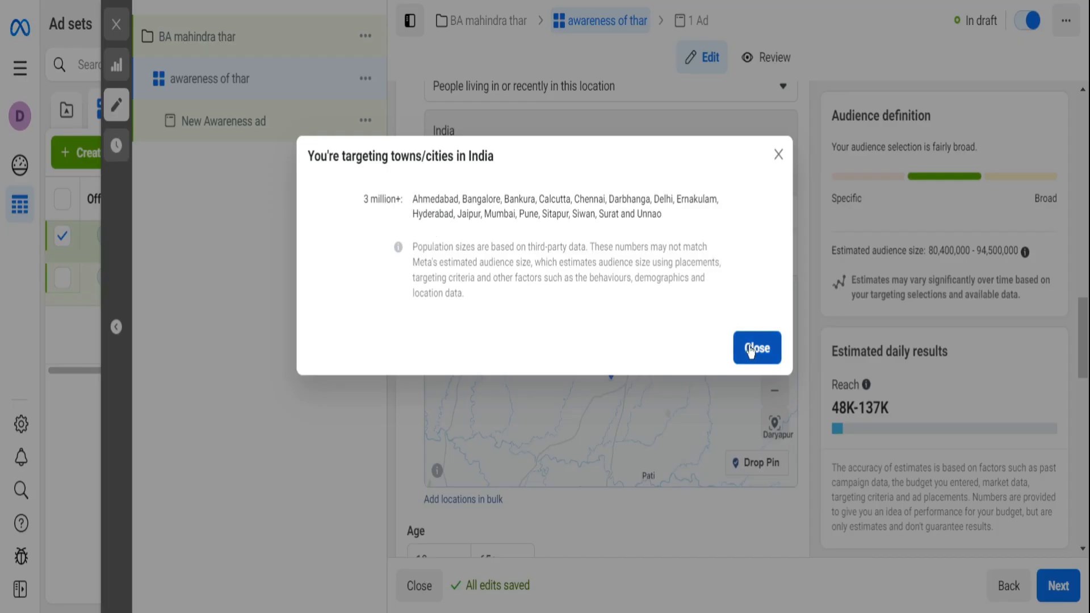
click(750, 349)
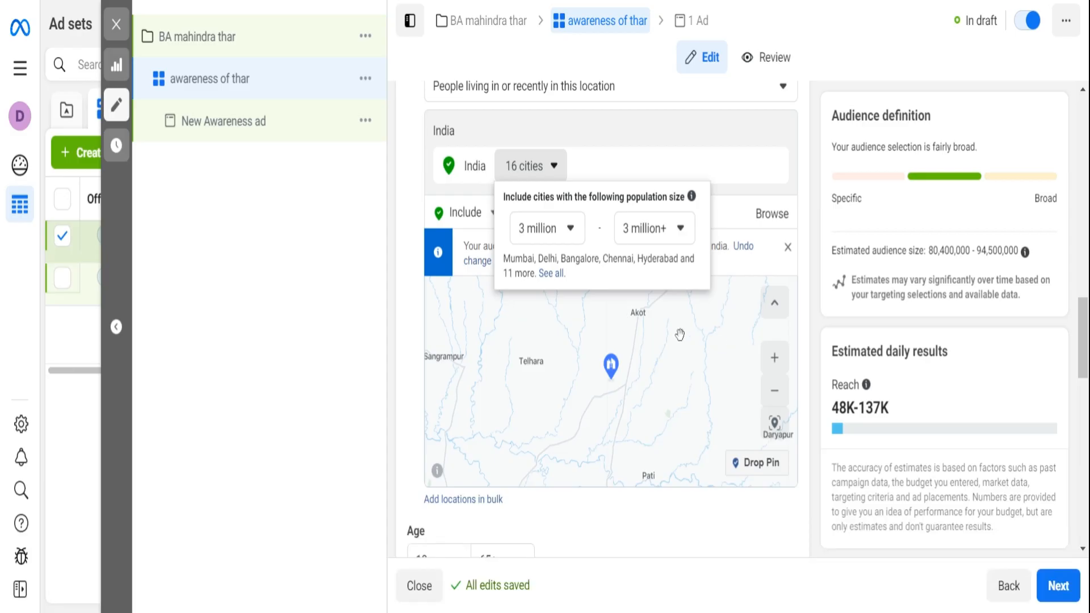
click(404, 197)
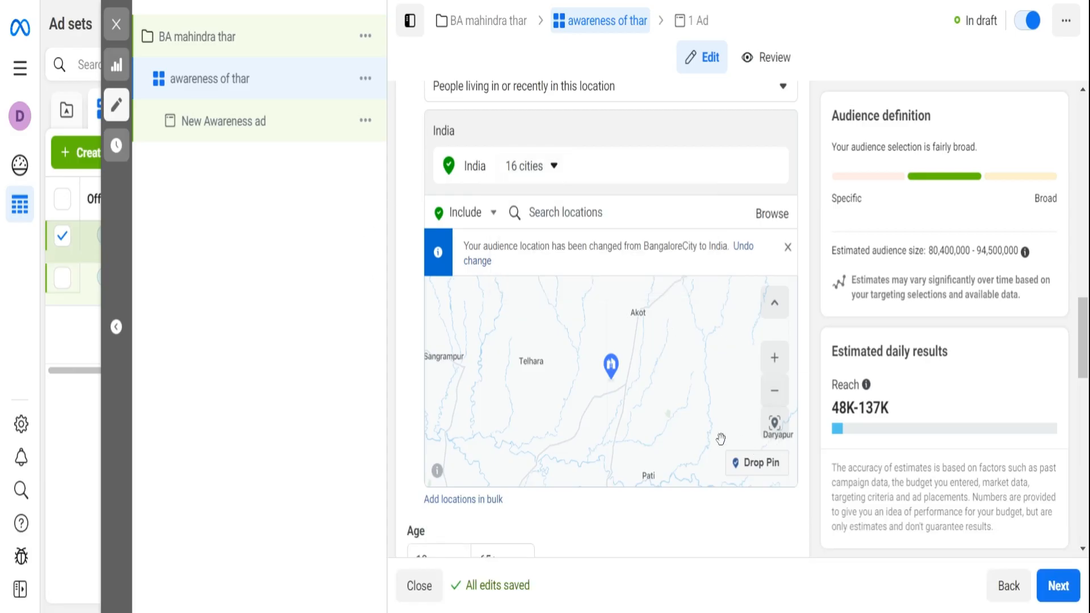
- Set the audience age range to 25 to 55
mouse_move(863, 386)
scroll(559, 292, down, 3)
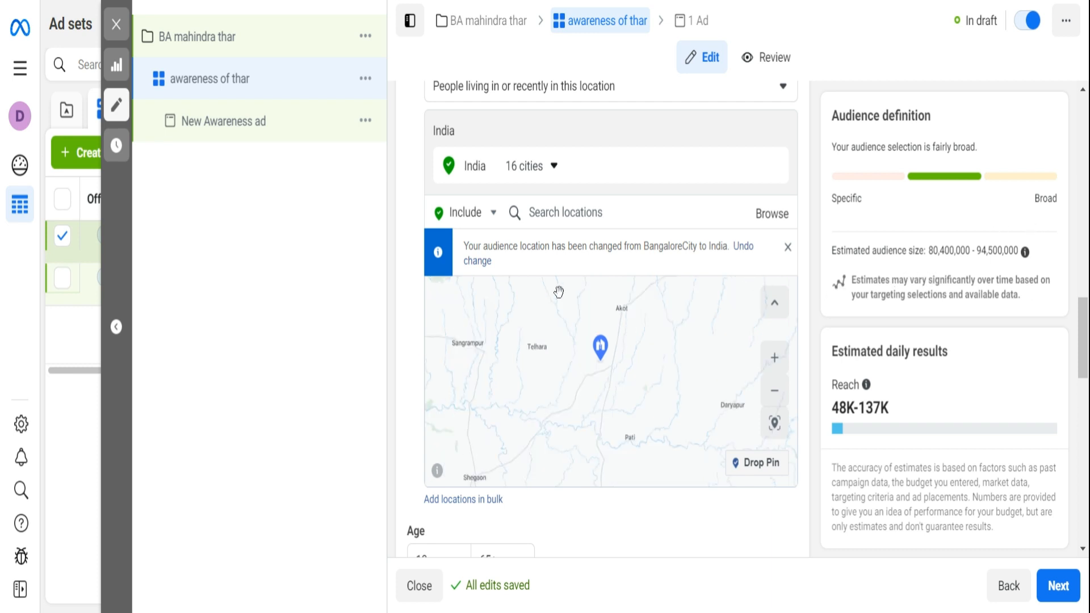
scroll(618, 383, up, 2)
scroll(930, 392, down, 6)
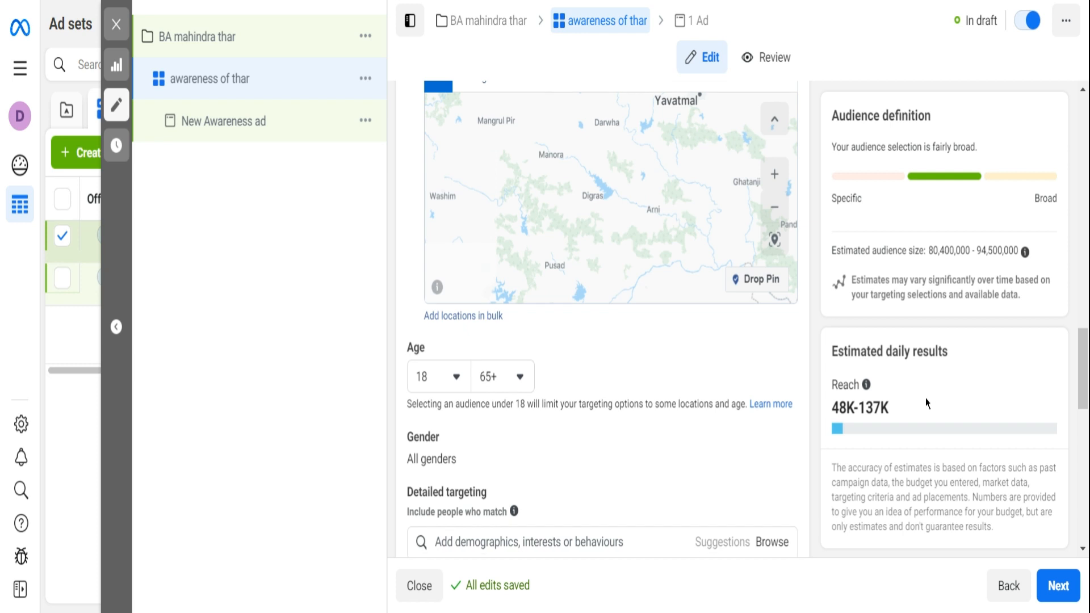
click(454, 196)
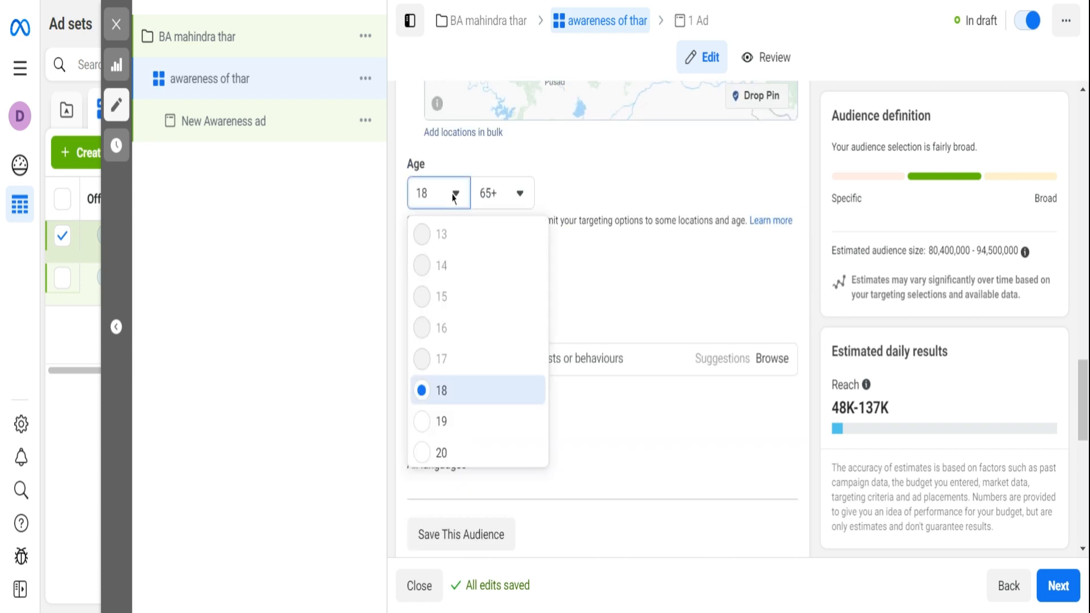
scroll(423, 362, down, 3)
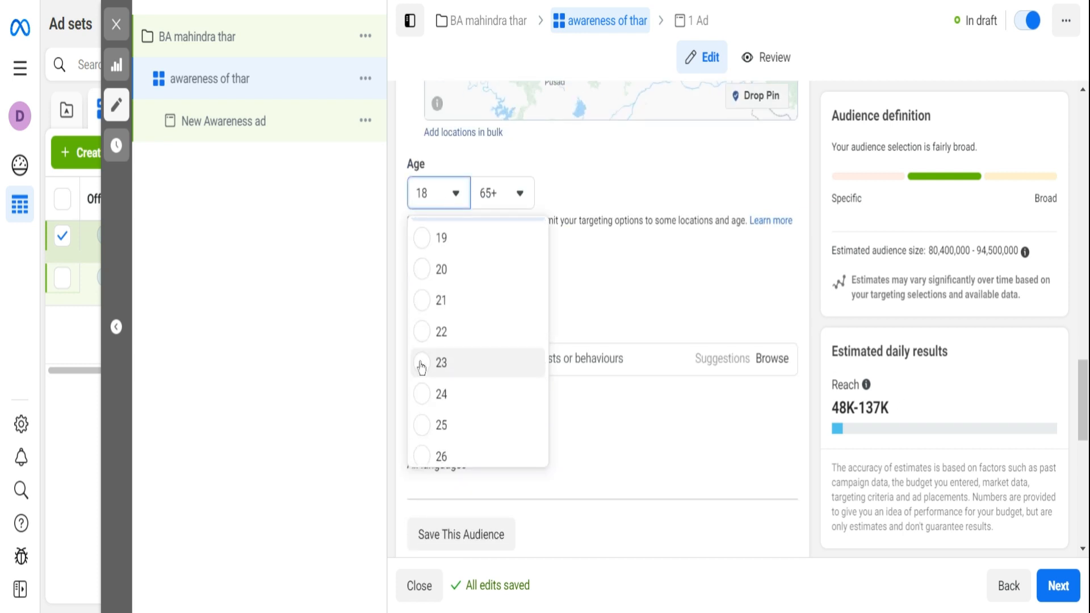
click(423, 425)
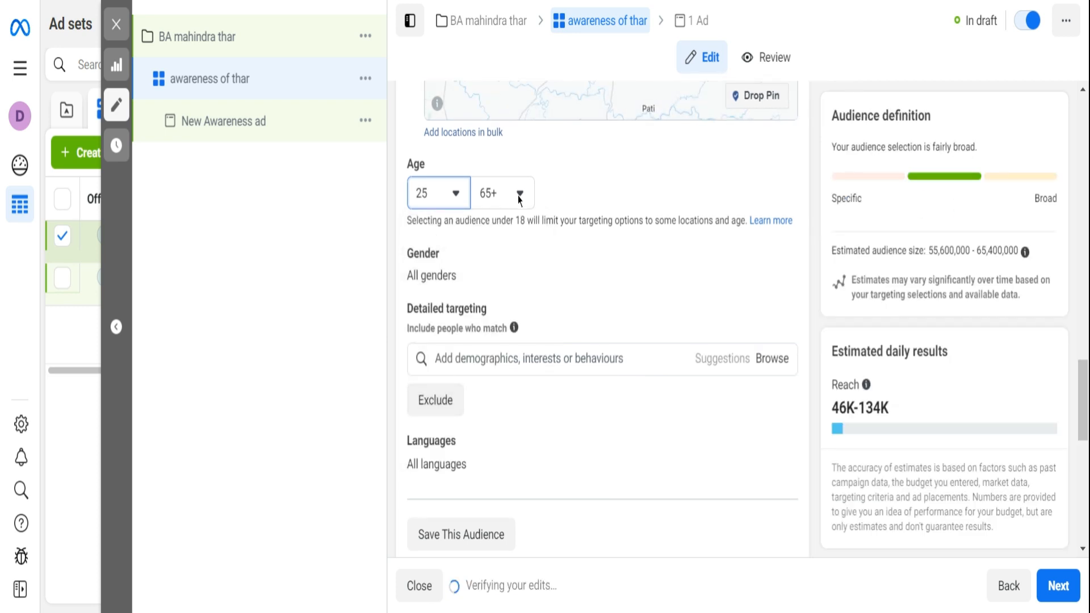
click(518, 194)
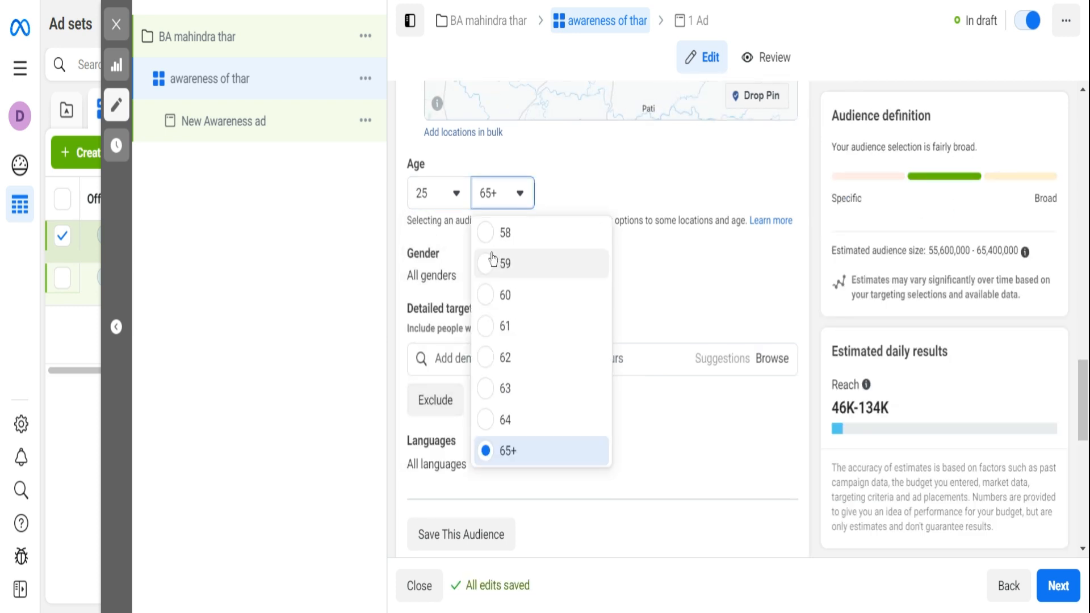
scroll(487, 258, up, 2)
click(482, 238)
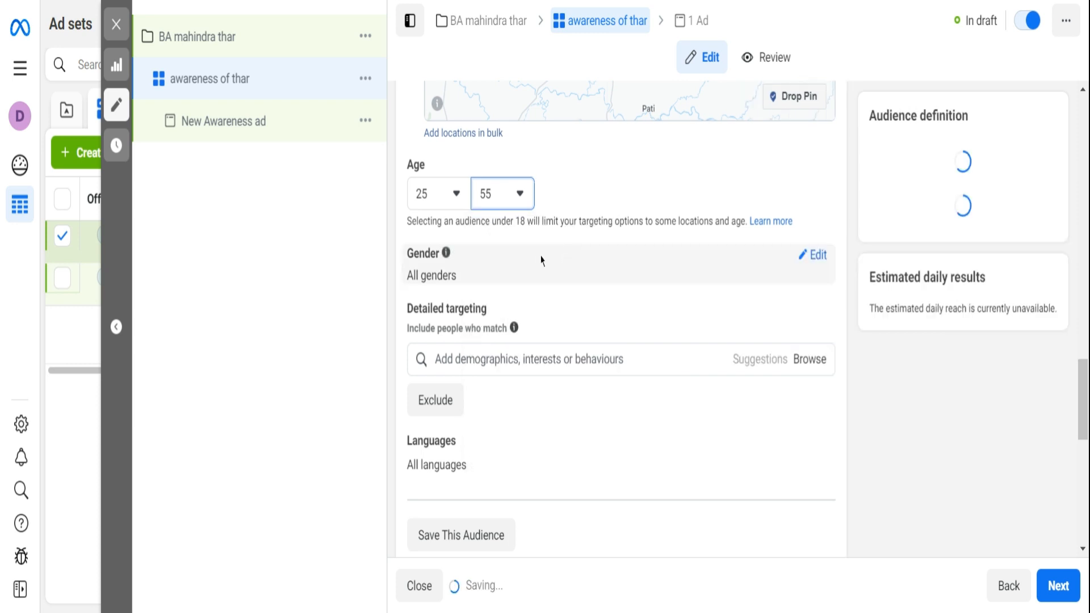
- Browse the detailed targeting demographics and expand the industries listed under Work
scroll(626, 360, down, 2)
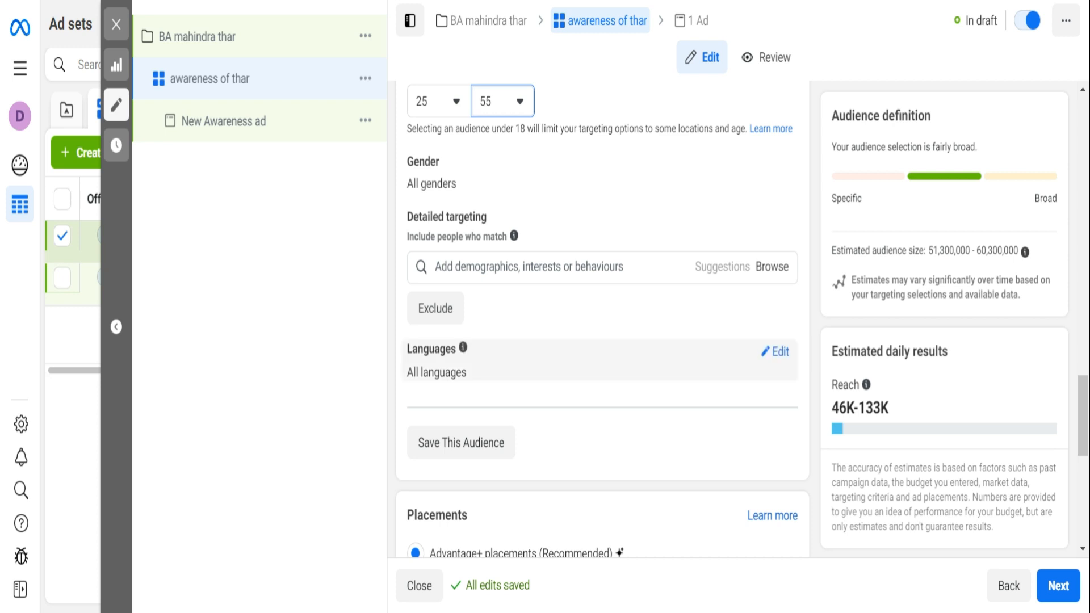
scroll(528, 347, down, 2)
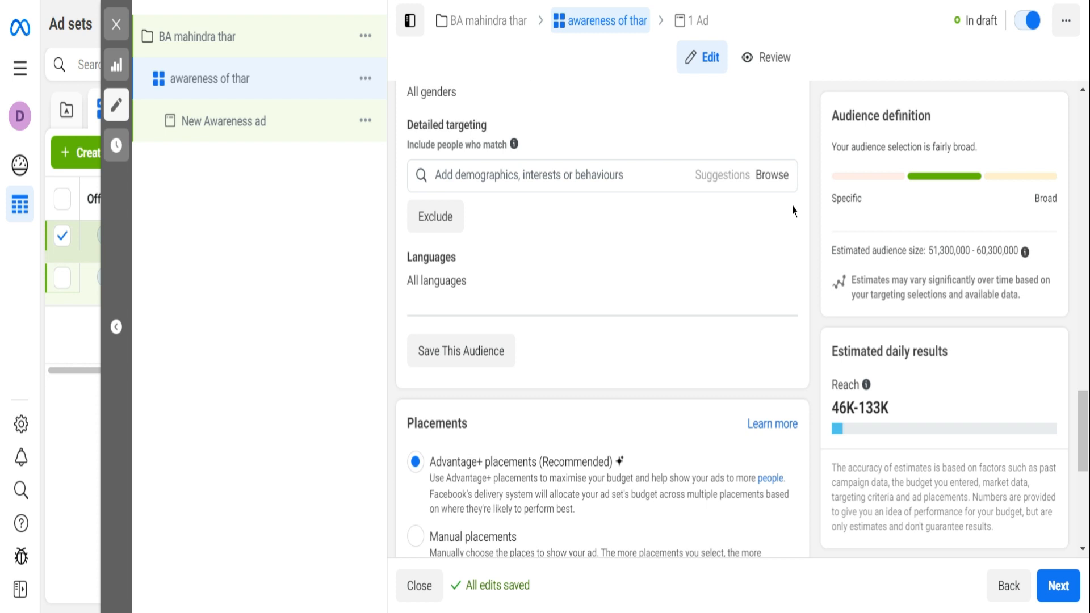
click(772, 176)
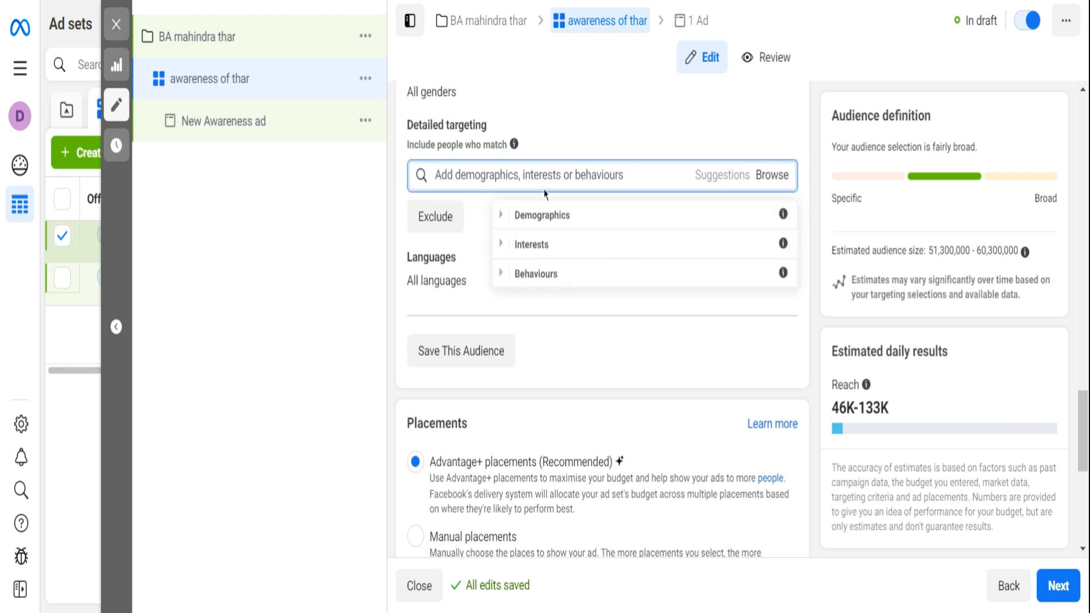
click(547, 215)
scroll(565, 278, down, 1)
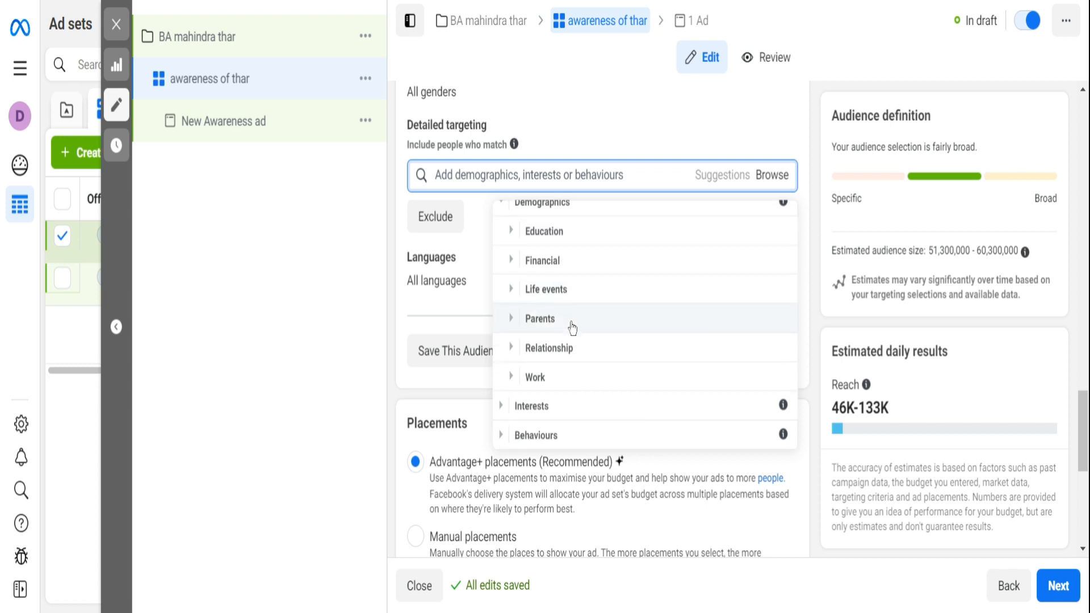
click(543, 378)
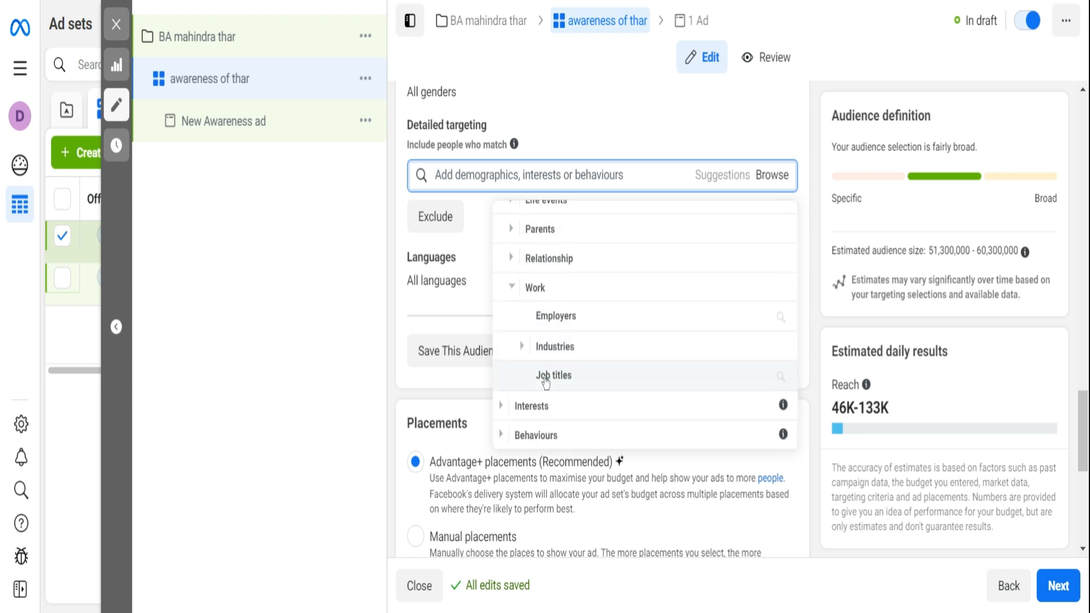
click(563, 350)
scroll(565, 355, down, 1)
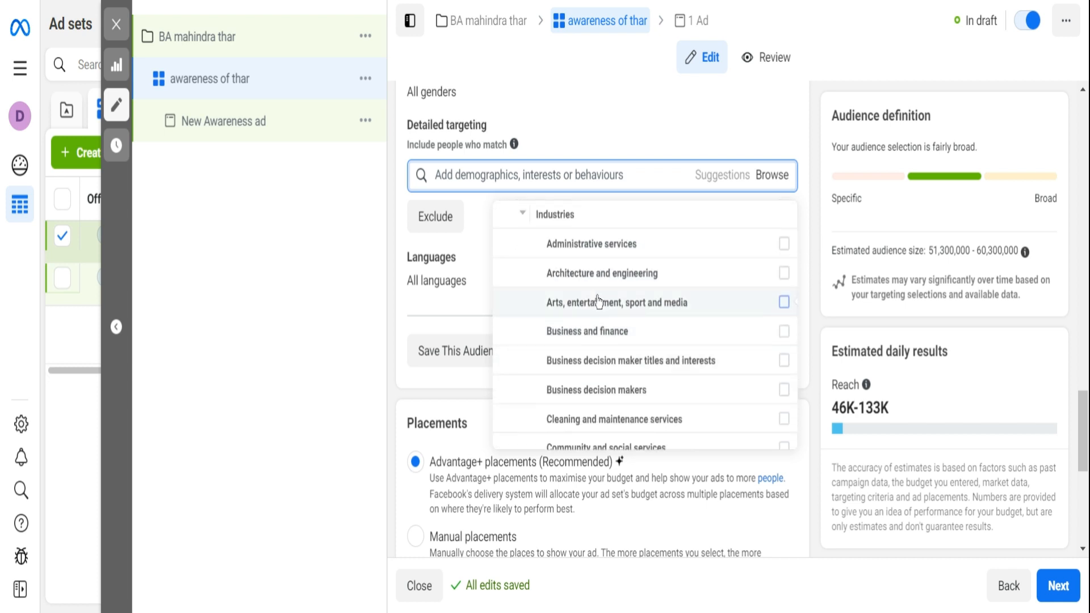
- Include the industries Administrative services, Architecture and engineering, Business and finance, Arts, entertainment, sport and media, Business decision maker titles and interests, and Business decision makers
click(785, 244)
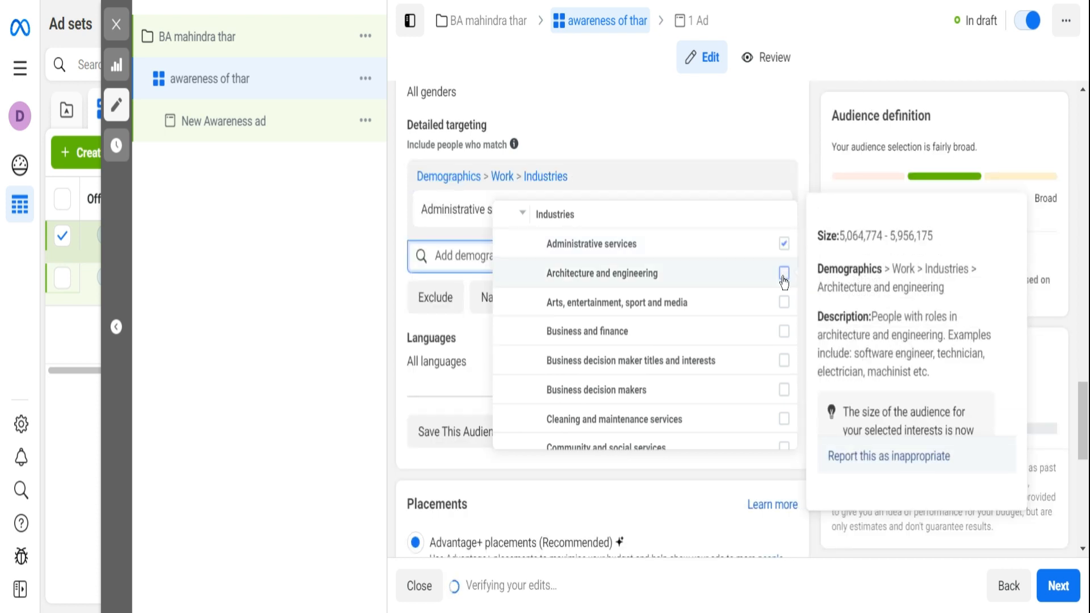
click(783, 275)
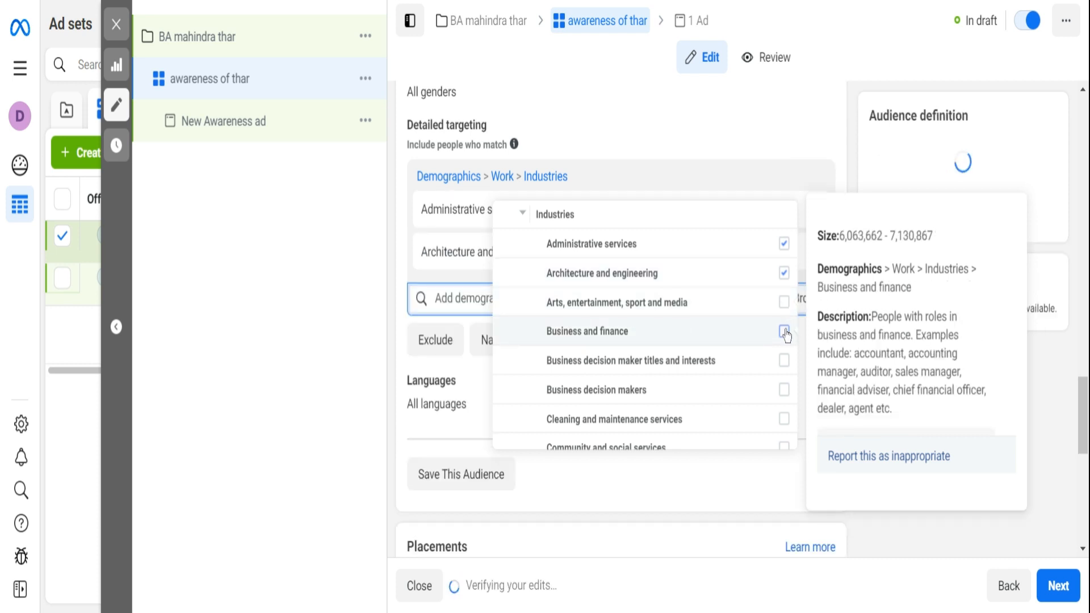
click(784, 333)
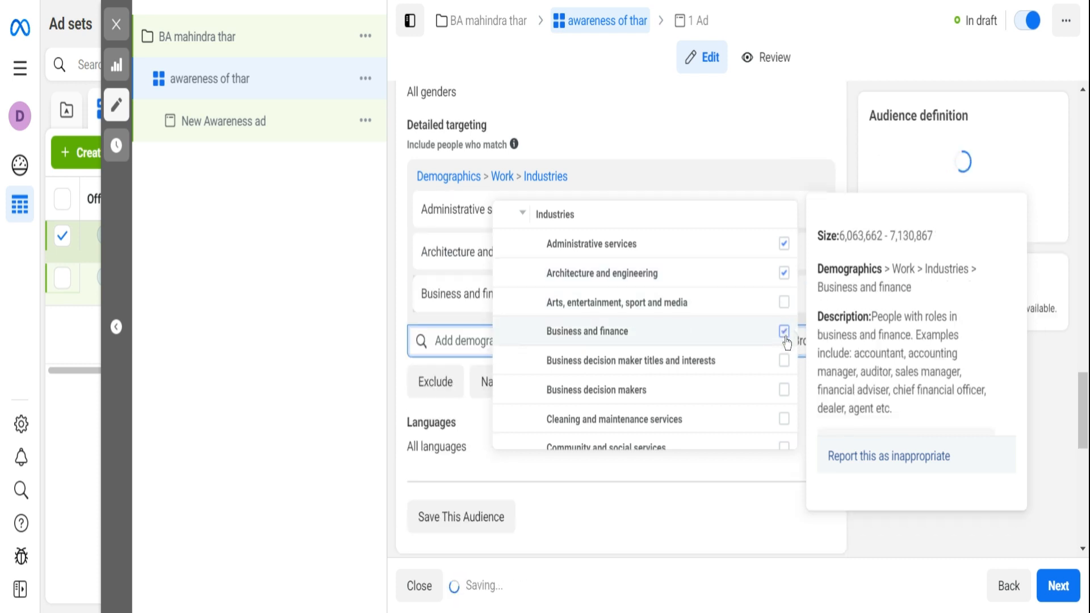
click(783, 305)
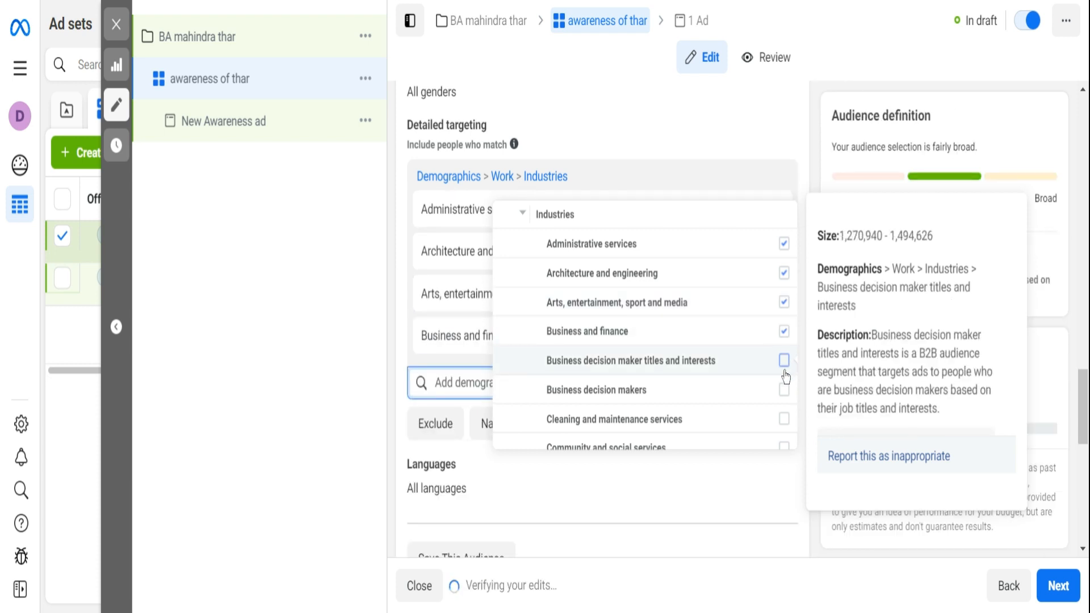
click(784, 360)
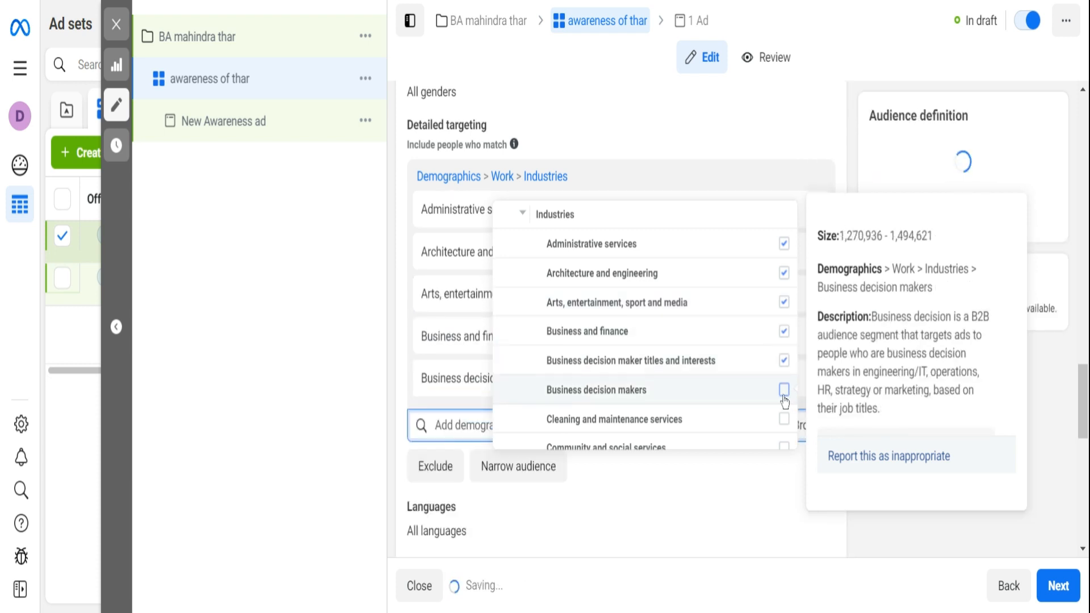
click(783, 390)
- Add the industries IT decision makers, Legal services, Medium business-to-business enterprise employees (200-500 employees) and Sales to the detailed targeting
scroll(710, 382, down, 3)
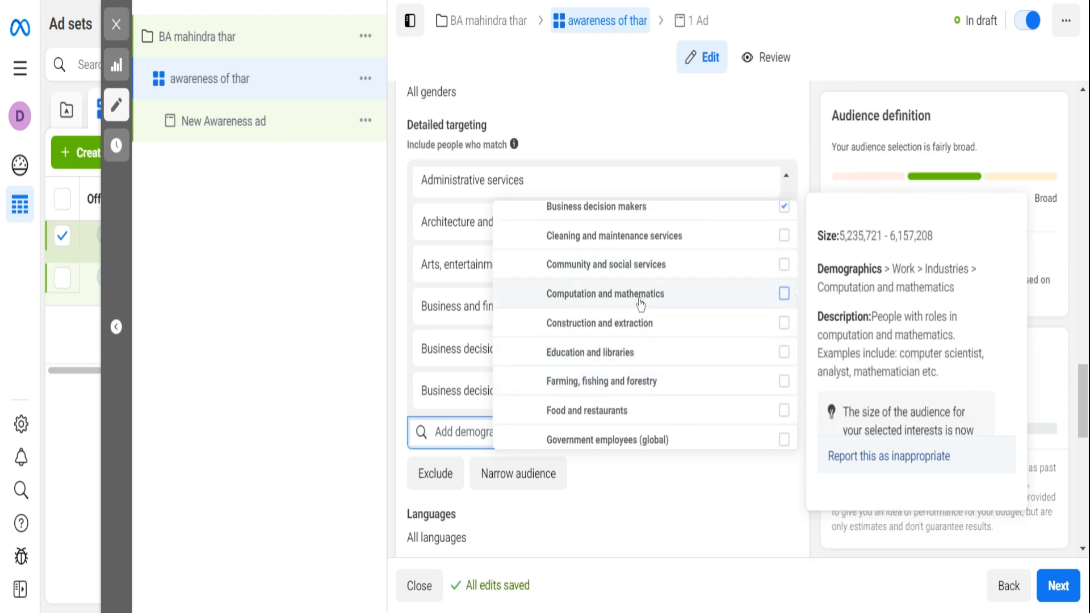
scroll(639, 303, up, 1)
scroll(639, 304, up, 2)
scroll(639, 305, down, 5)
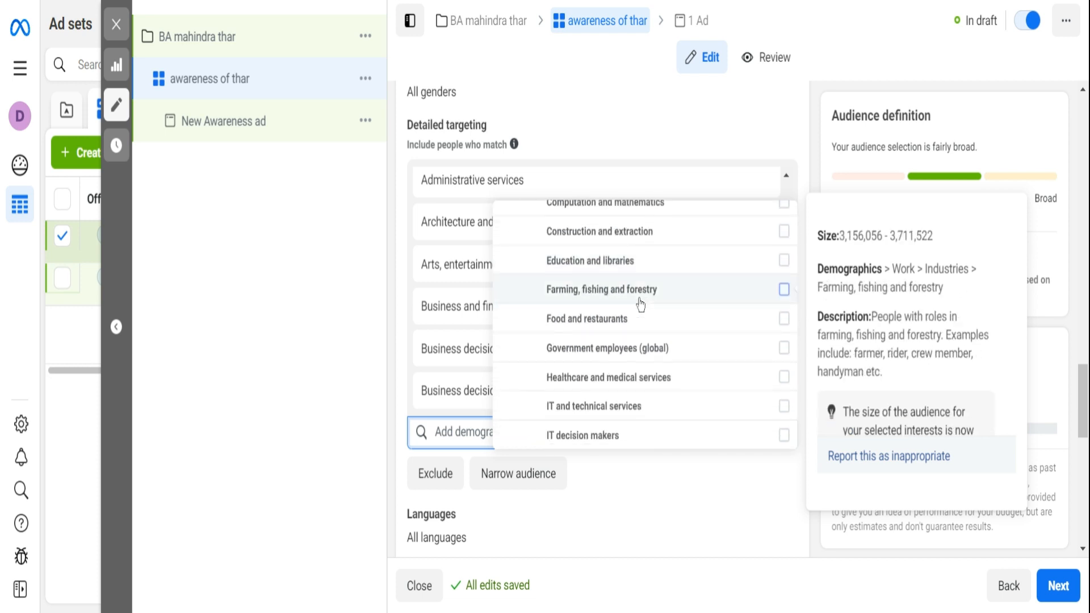
click(785, 344)
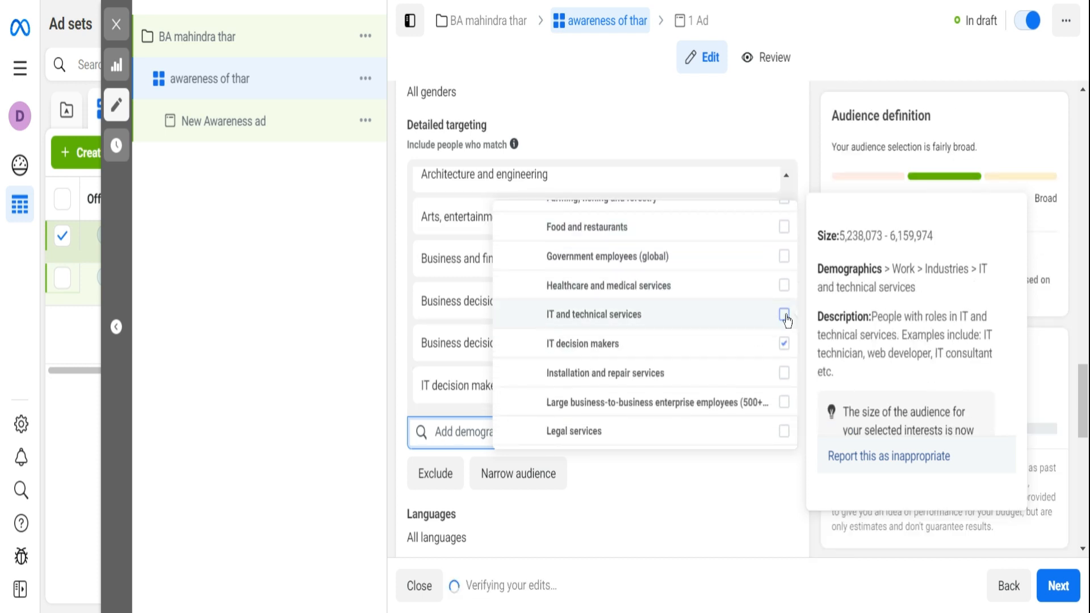
scroll(751, 337, down, 2)
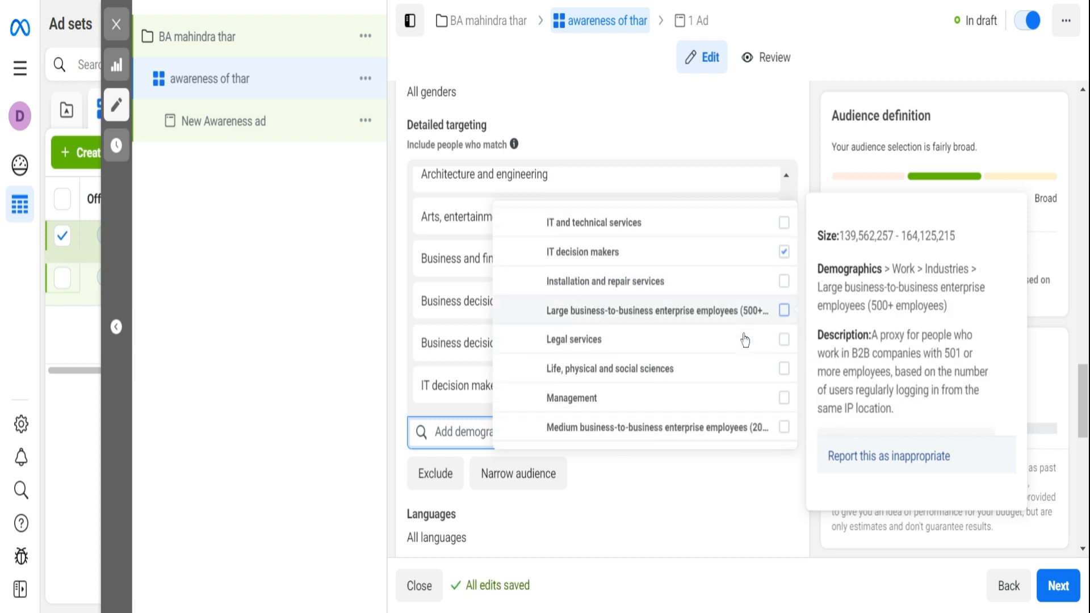
click(783, 340)
scroll(738, 335, down, 3)
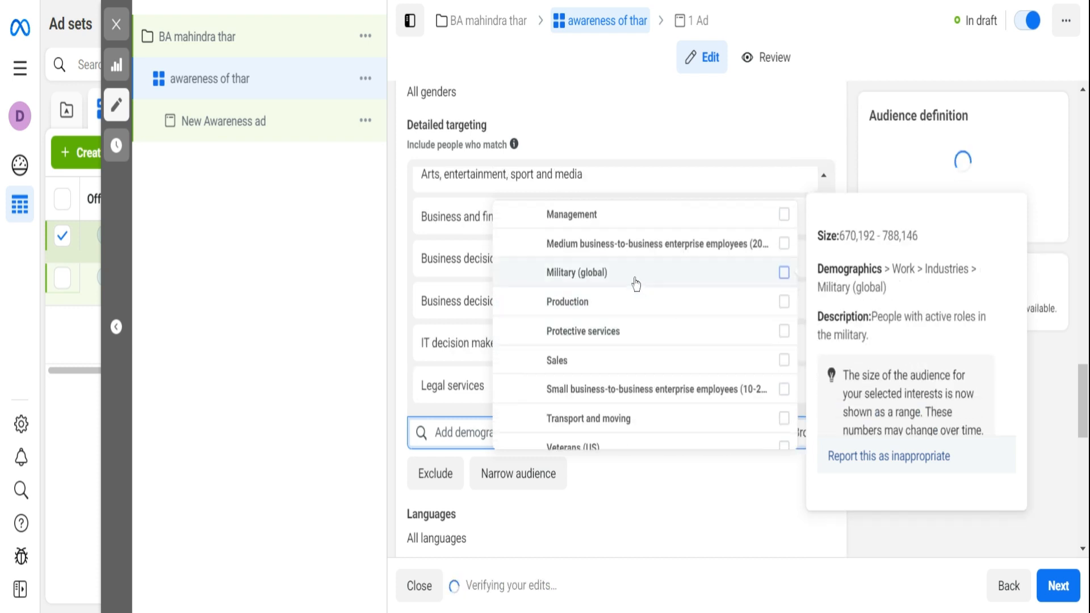
click(784, 245)
scroll(703, 334, down, 2)
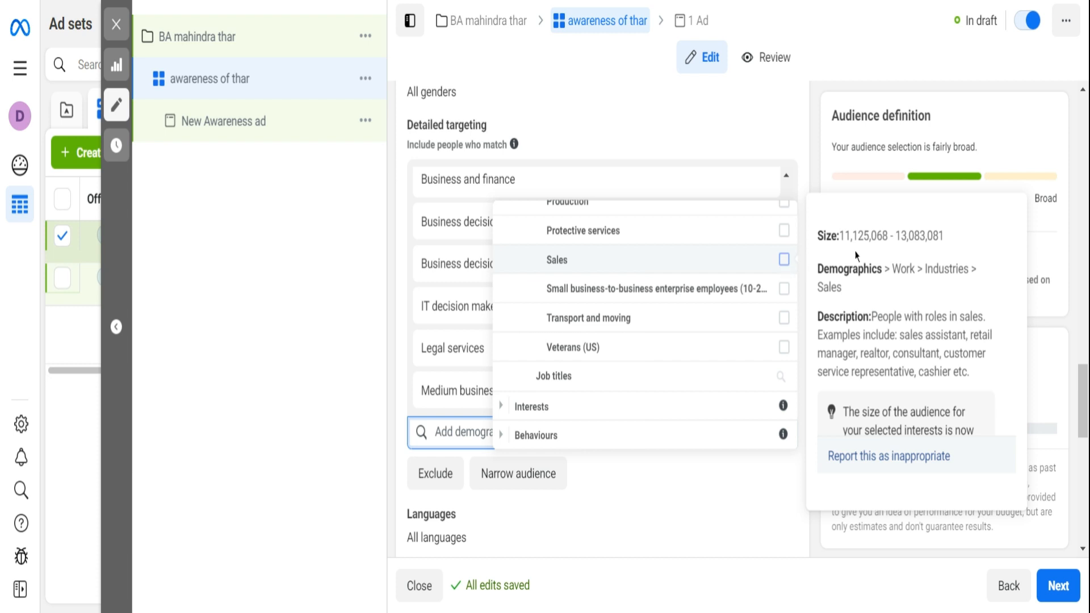
click(784, 260)
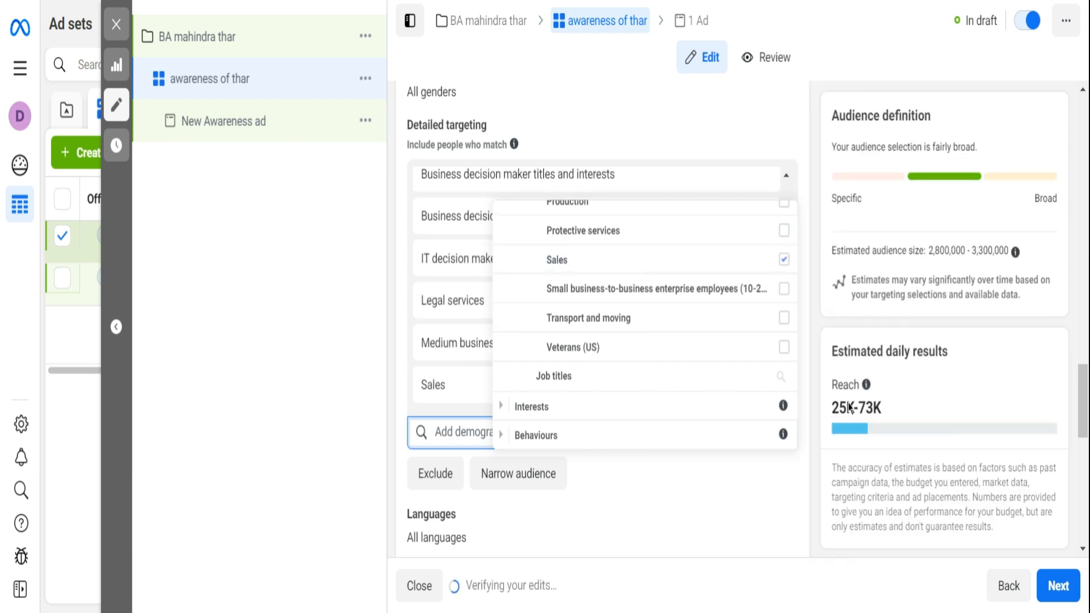
click(797, 481)
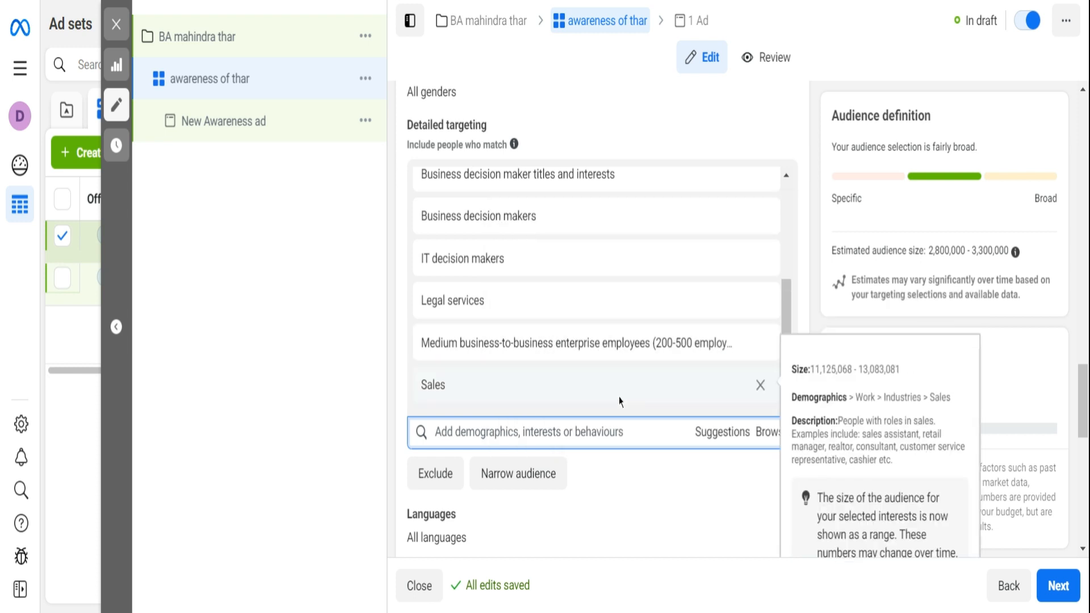
- Narrow the audience to people who must also match the Automobiles (vehicles) interest under Hobbies and activities > Vehicles (transportation)
scroll(640, 419, down, 2)
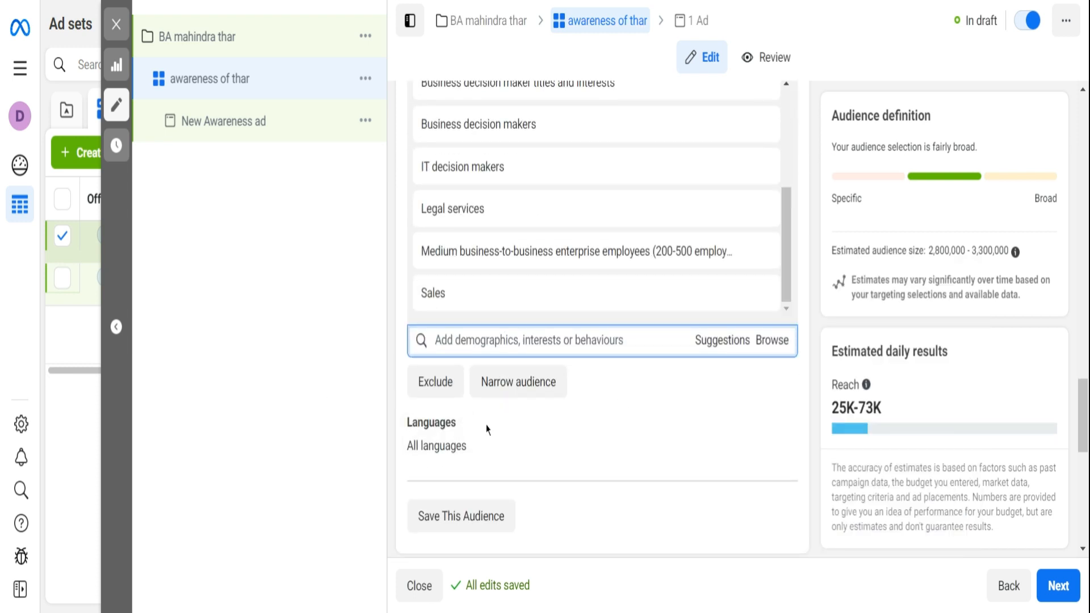
click(518, 382)
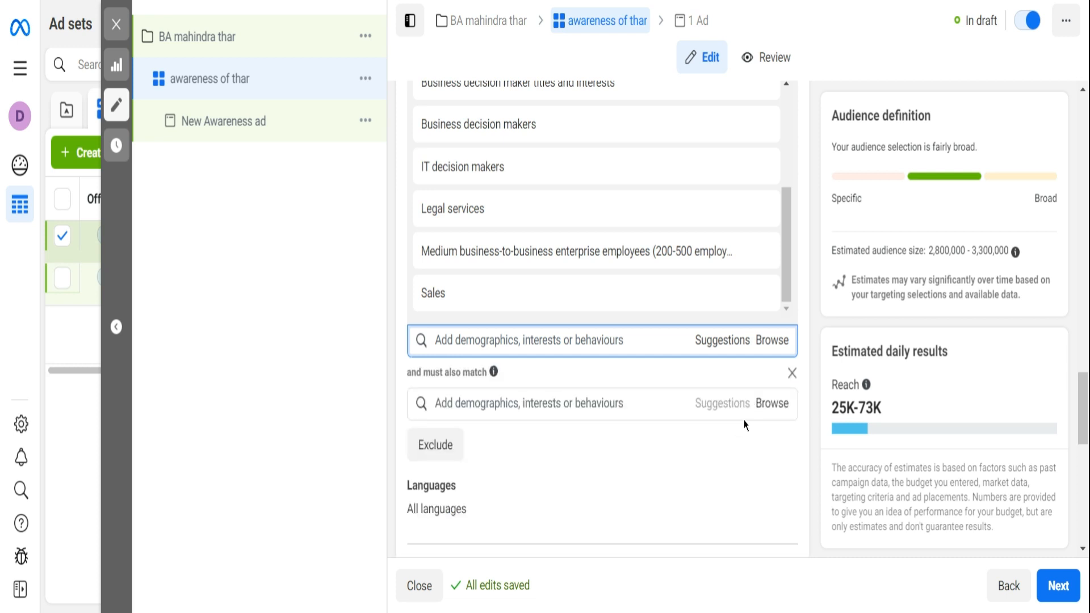
scroll(745, 425, down, 2)
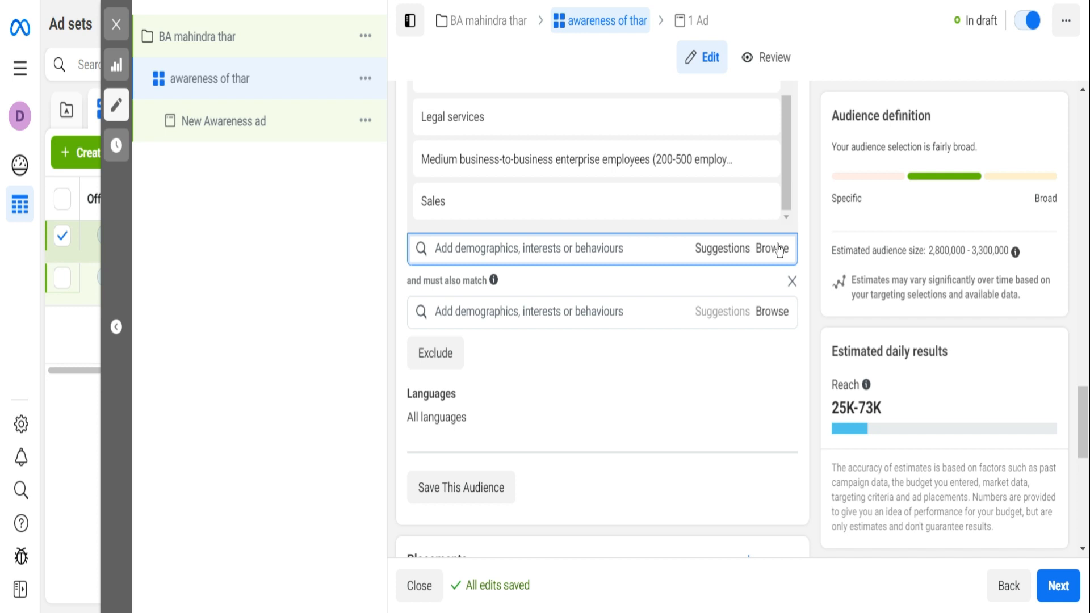
click(778, 312)
click(553, 378)
scroll(554, 380, down, 3)
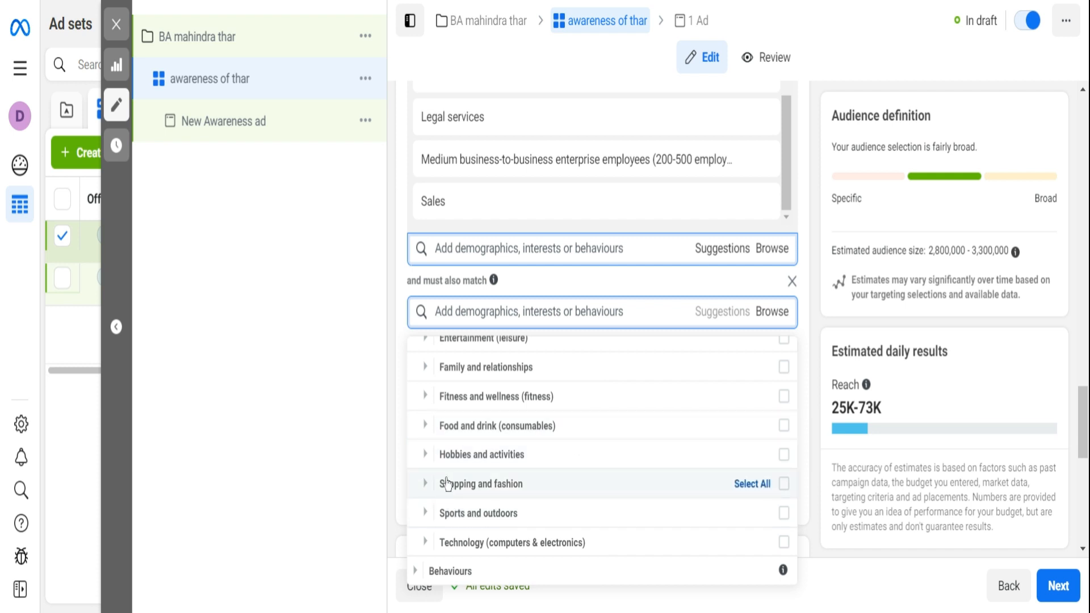
click(443, 454)
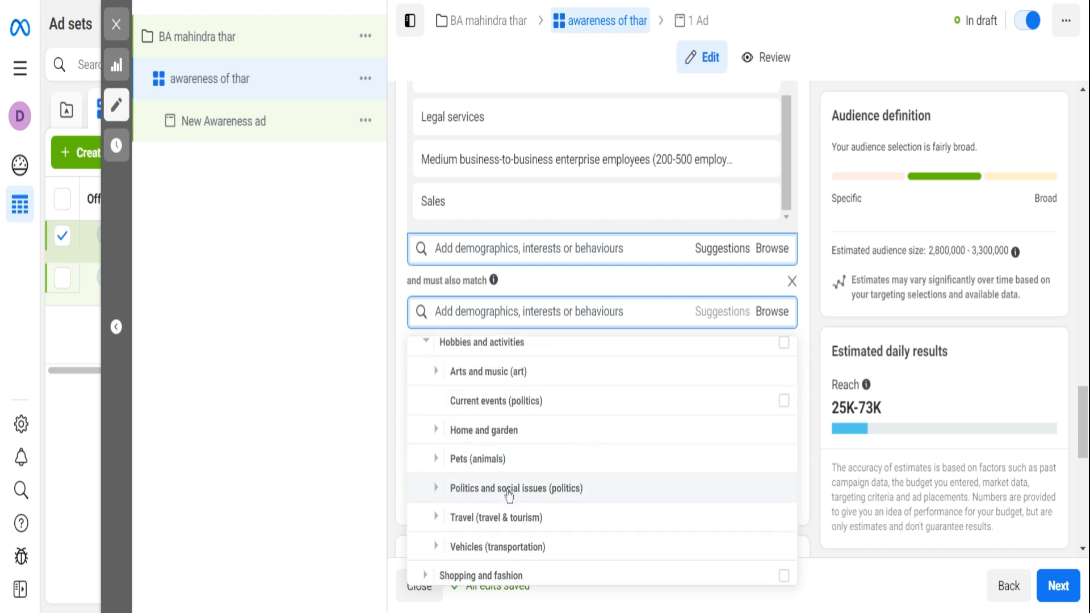
scroll(499, 488, down, 4)
click(452, 454)
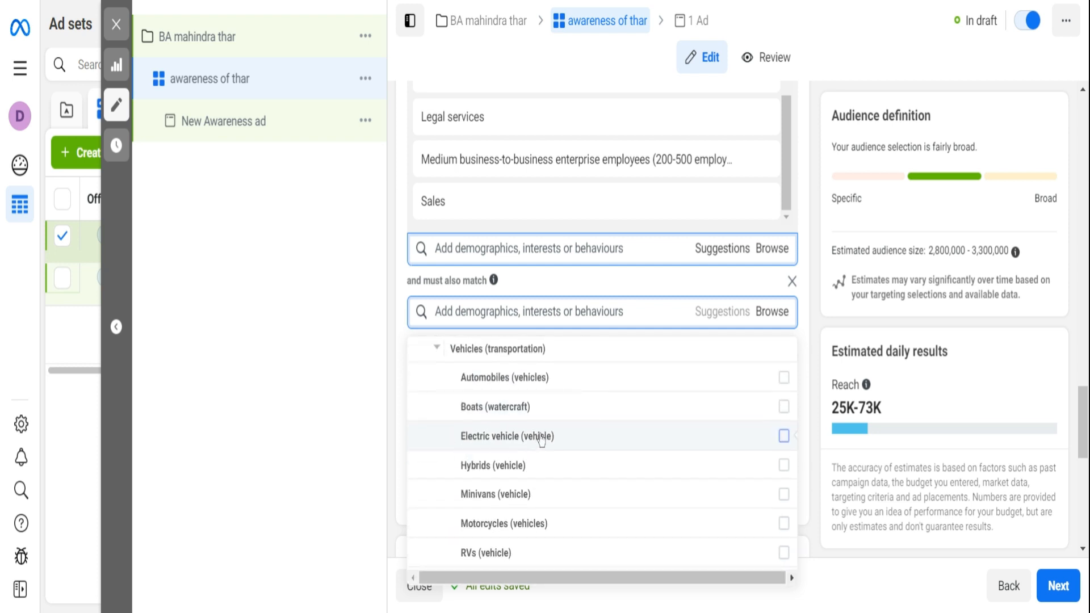
click(783, 378)
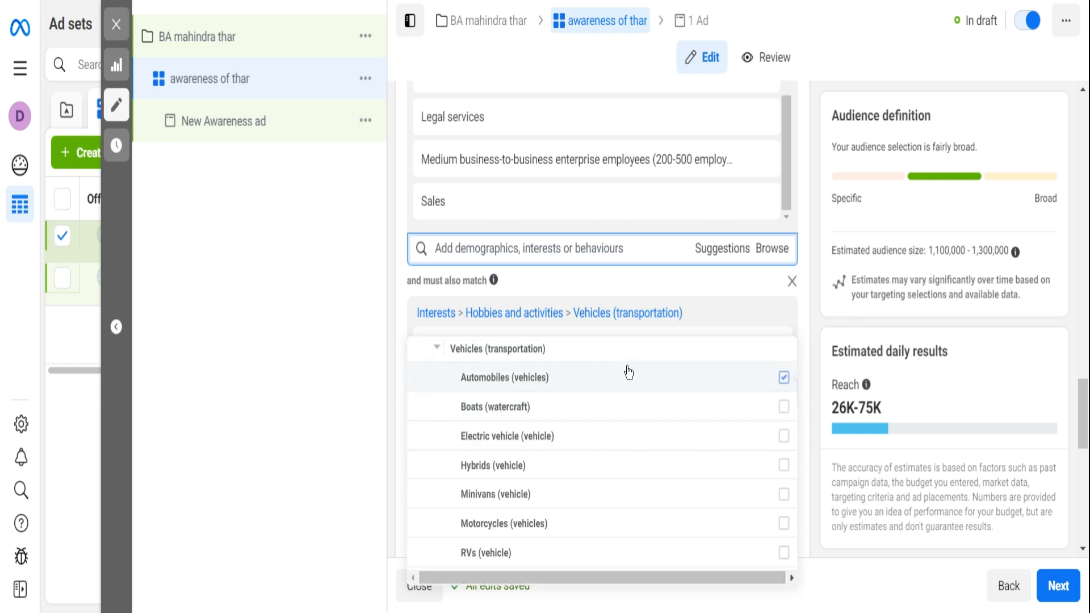
scroll(593, 443, down, 3)
click(343, 321)
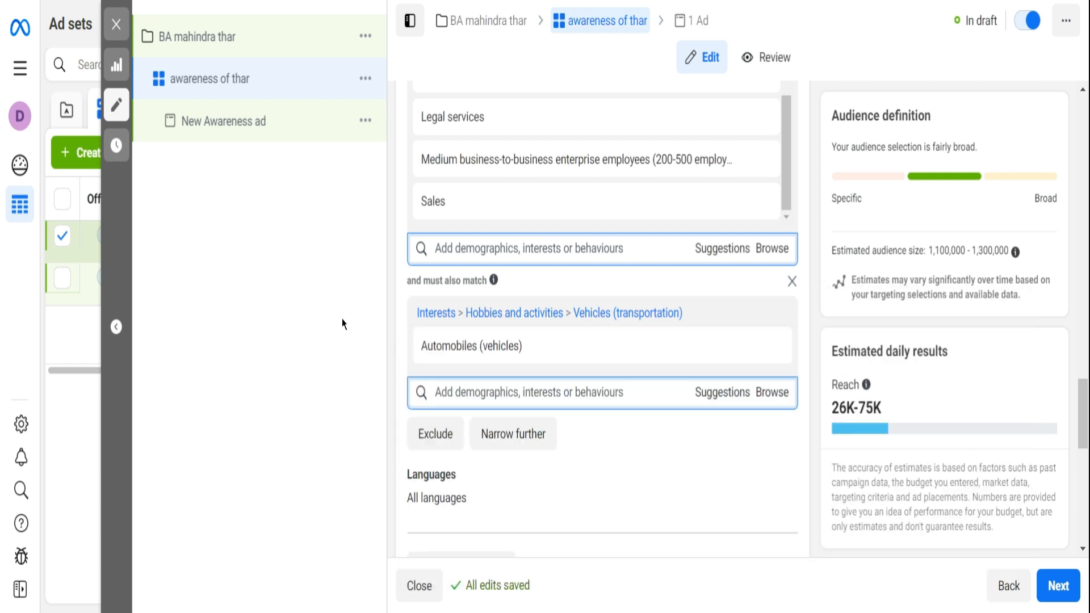
- Add a further narrowing condition, and include the Frequent travellers travel behaviour in the existing condition that holds Automobiles (vehicles)
scroll(557, 450, down, 2)
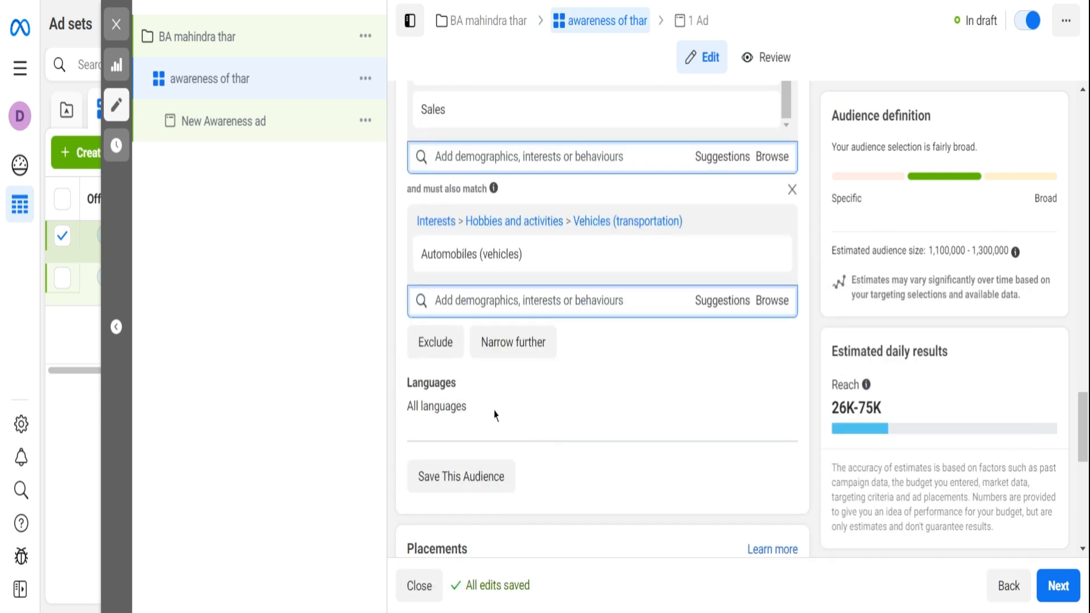
click(530, 349)
click(770, 305)
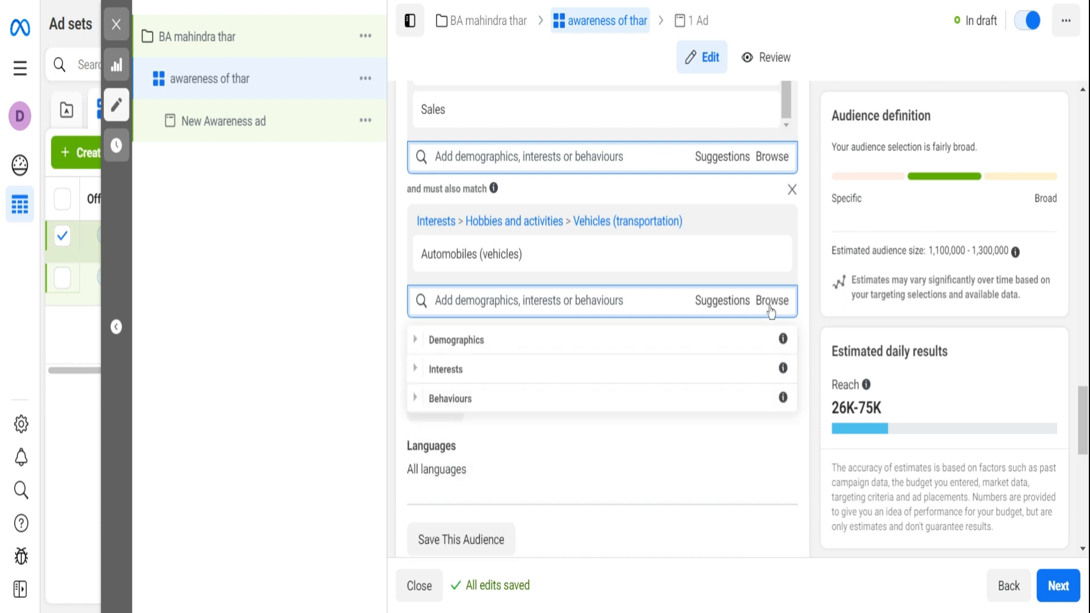
click(442, 399)
scroll(550, 427, down, 3)
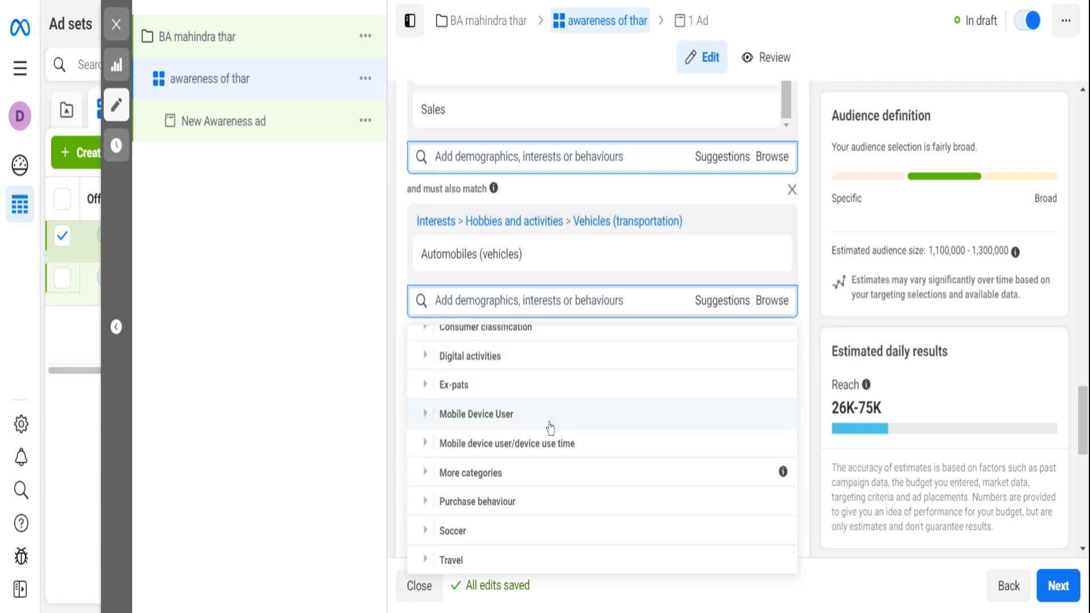
click(488, 557)
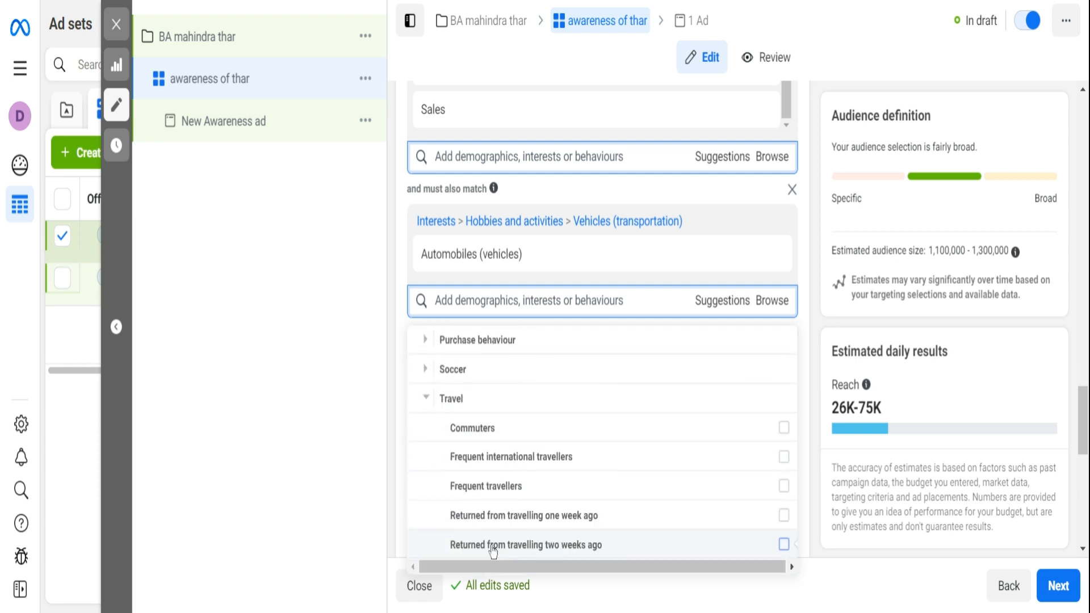
click(783, 487)
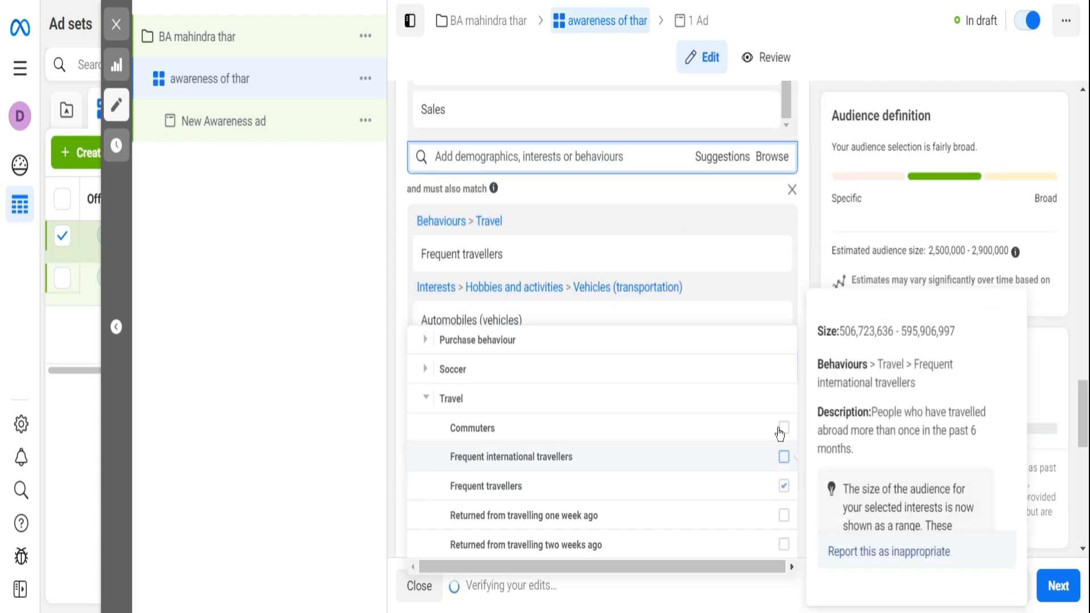
click(806, 277)
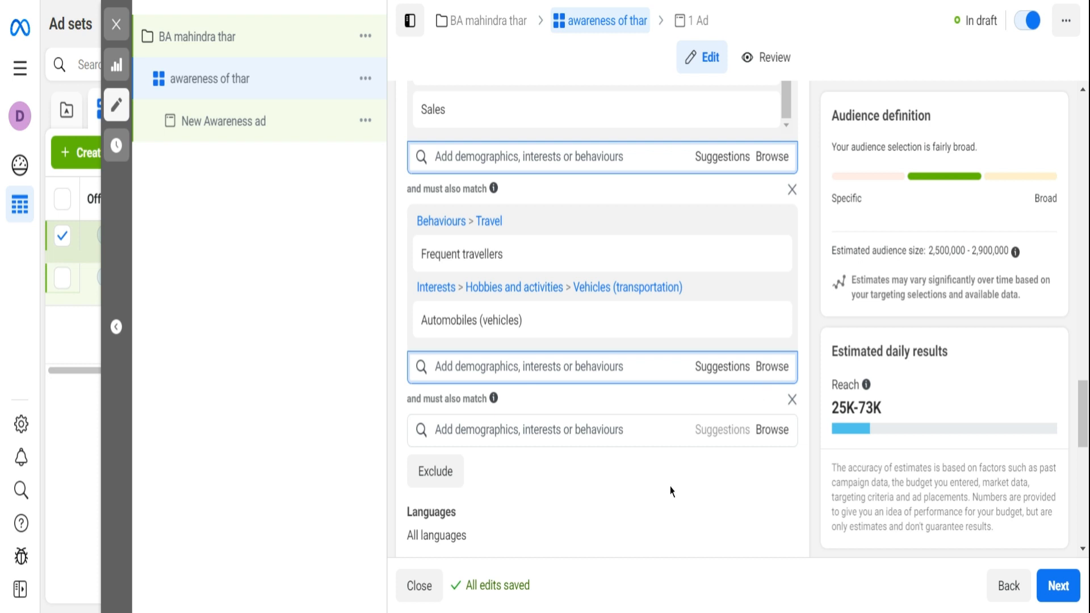
- Review the ad set's detailed targeting conditions, placements, and optimisation and delivery settings
scroll(670, 491, up, 2)
scroll(670, 492, up, 2)
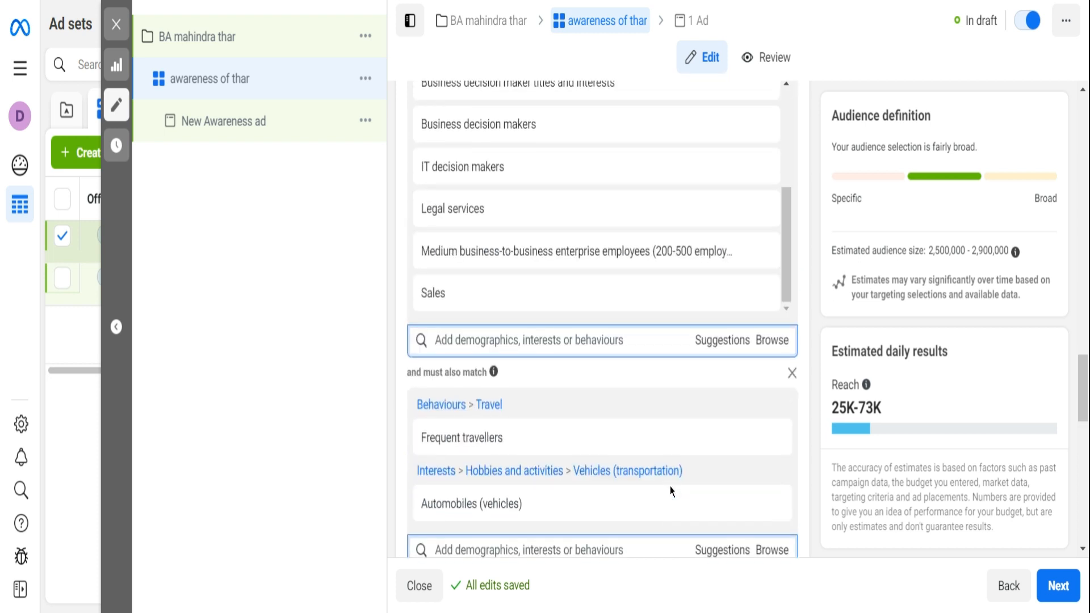
scroll(670, 492, down, 4)
scroll(670, 492, down, 2)
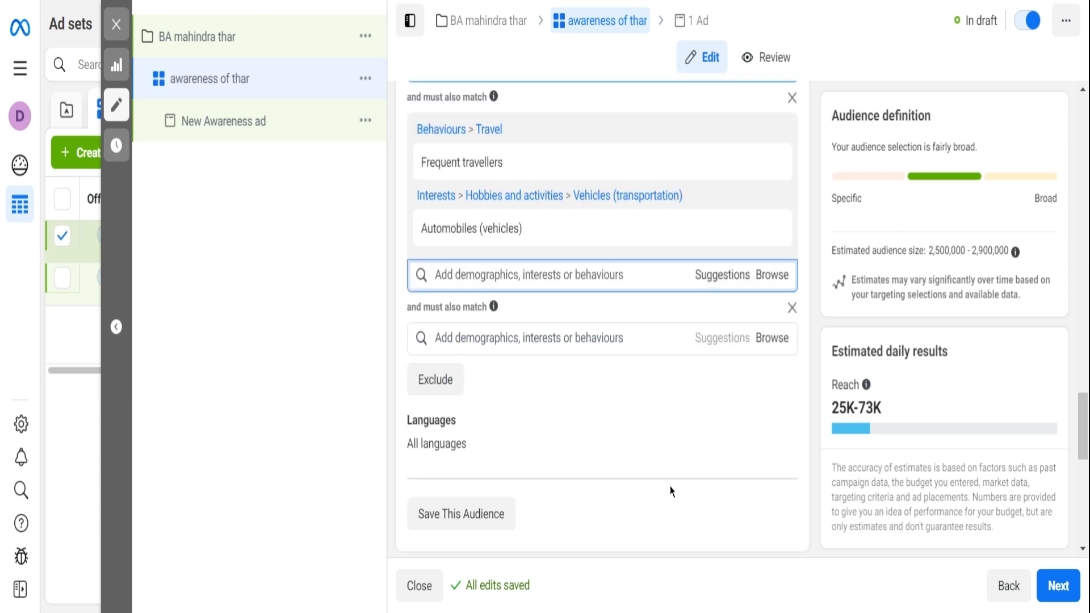
scroll(670, 492, up, 4)
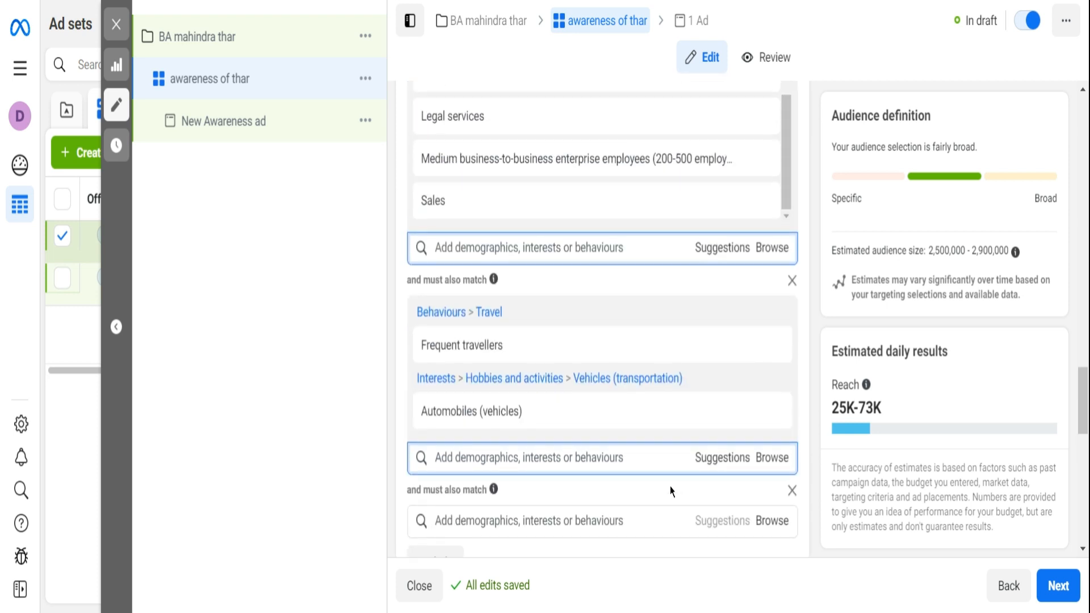
scroll(670, 491, down, 6)
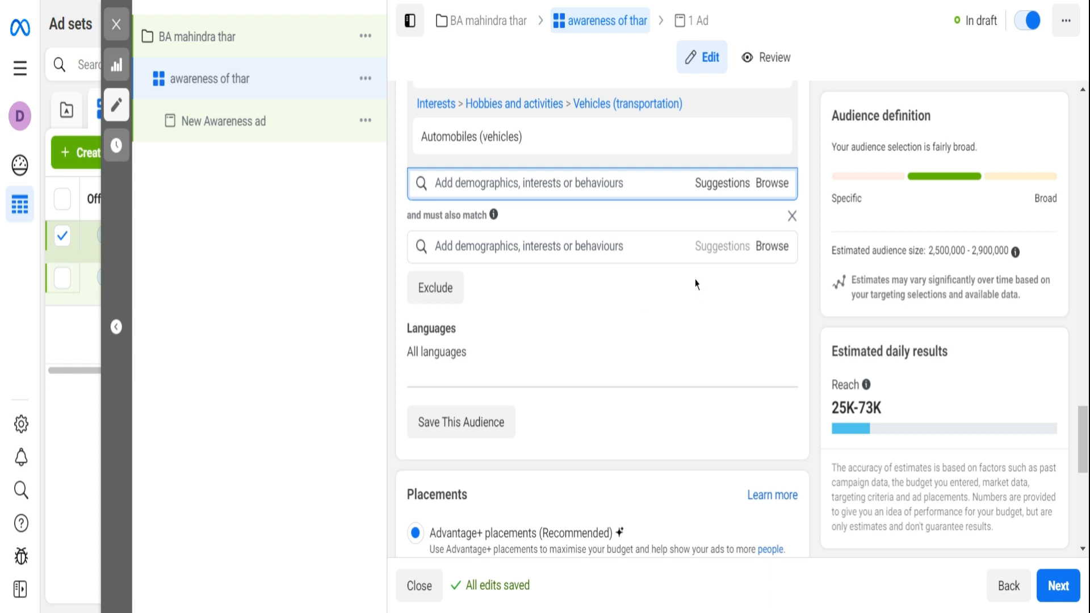
scroll(697, 284, down, 2)
scroll(697, 284, up, 2)
scroll(697, 285, down, 2)
scroll(697, 284, up, 4)
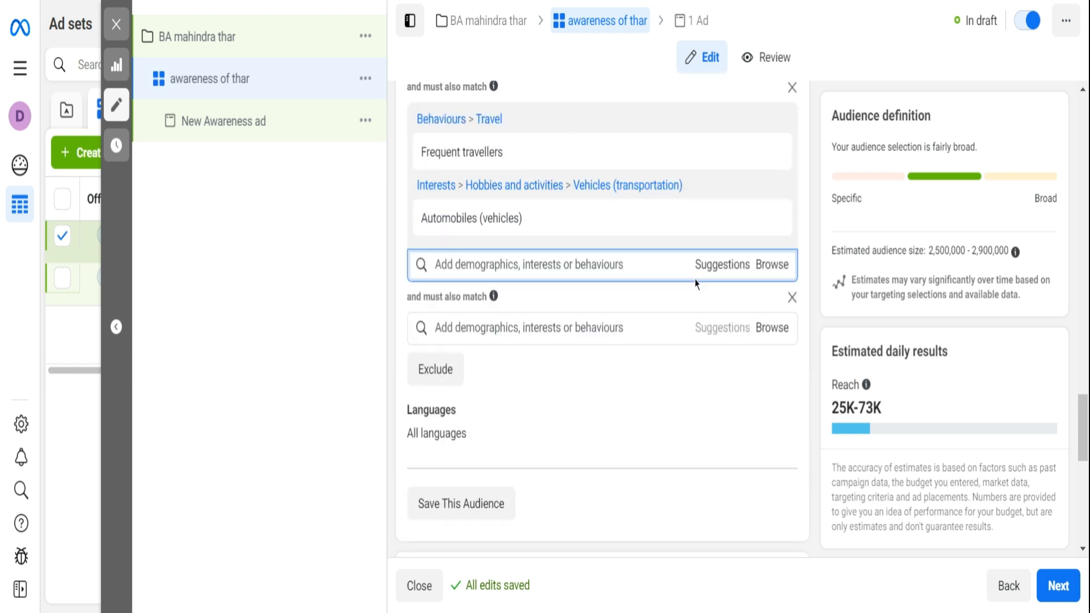
scroll(681, 290, down, 5)
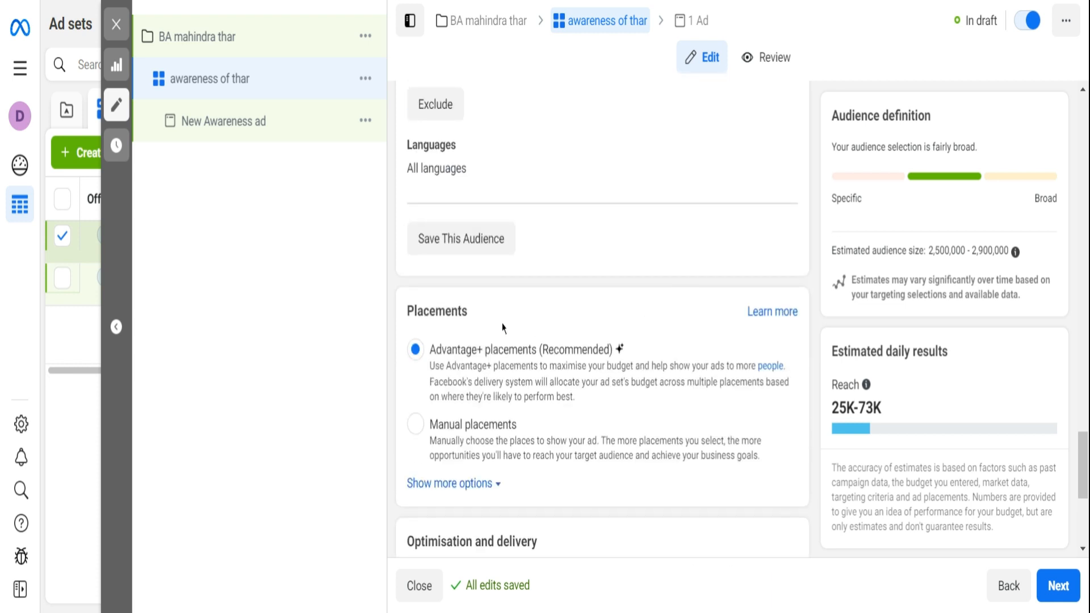
scroll(502, 328, down, 5)
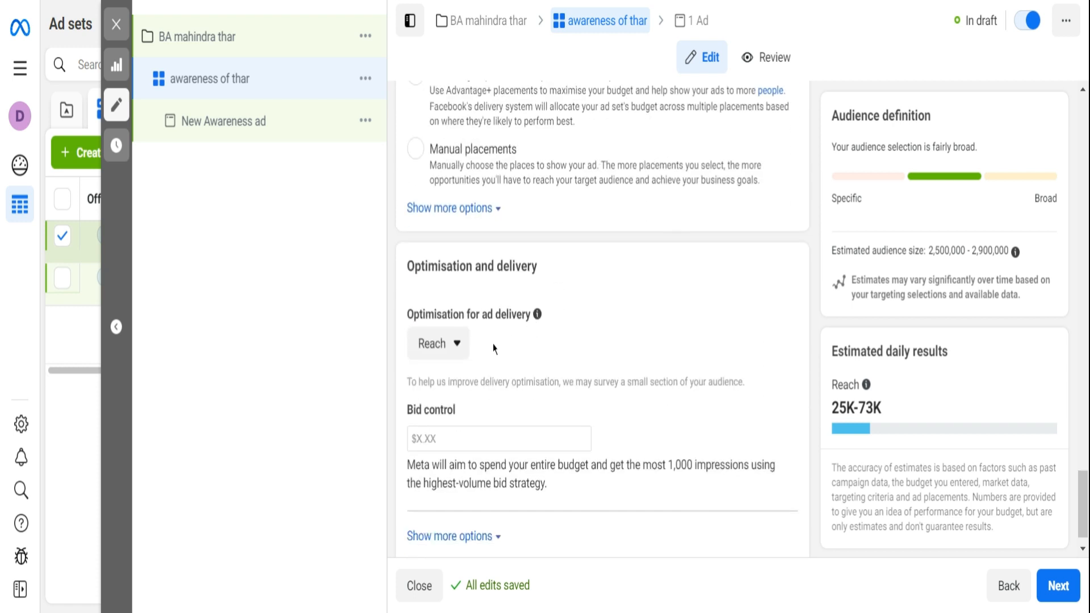
scroll(450, 238, up, 2)
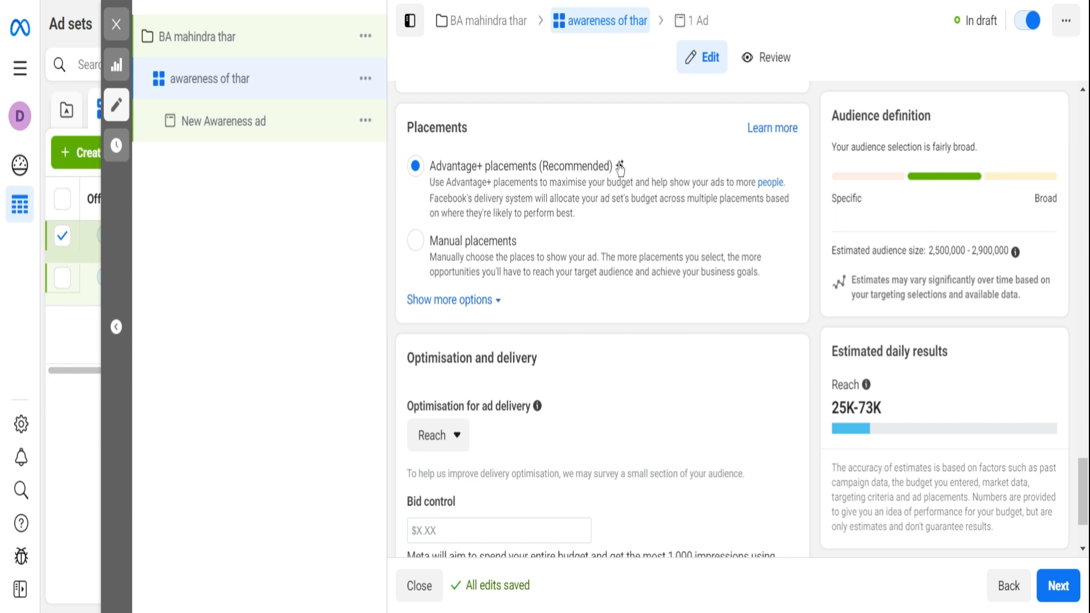
- Set the ad set's optimisation for ad delivery to Impressions and its bid control to $5.00
mouse_move(623, 169)
scroll(574, 263, down, 2)
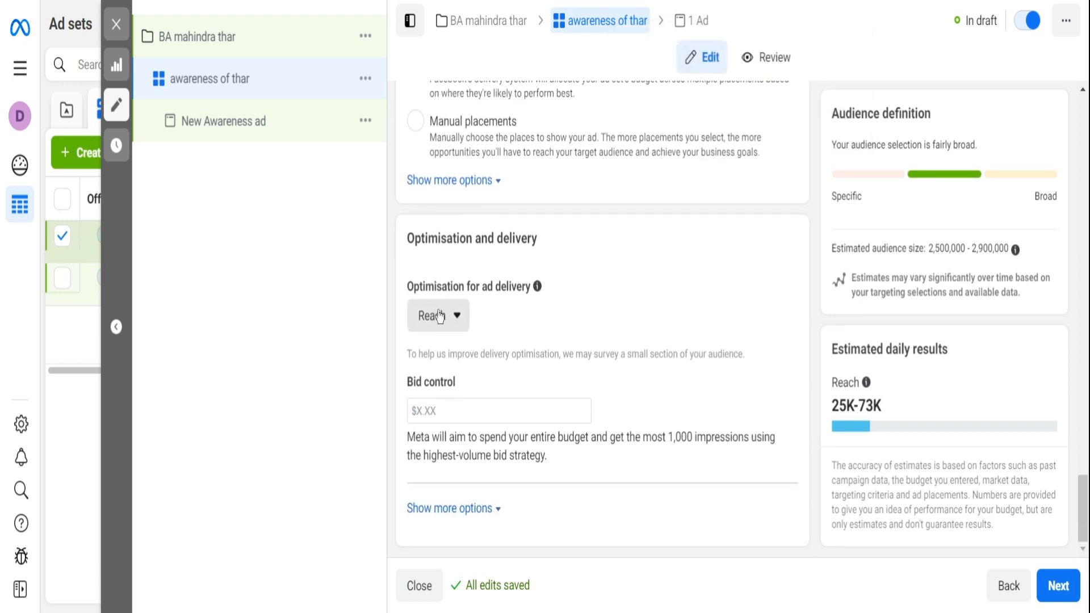
click(440, 316)
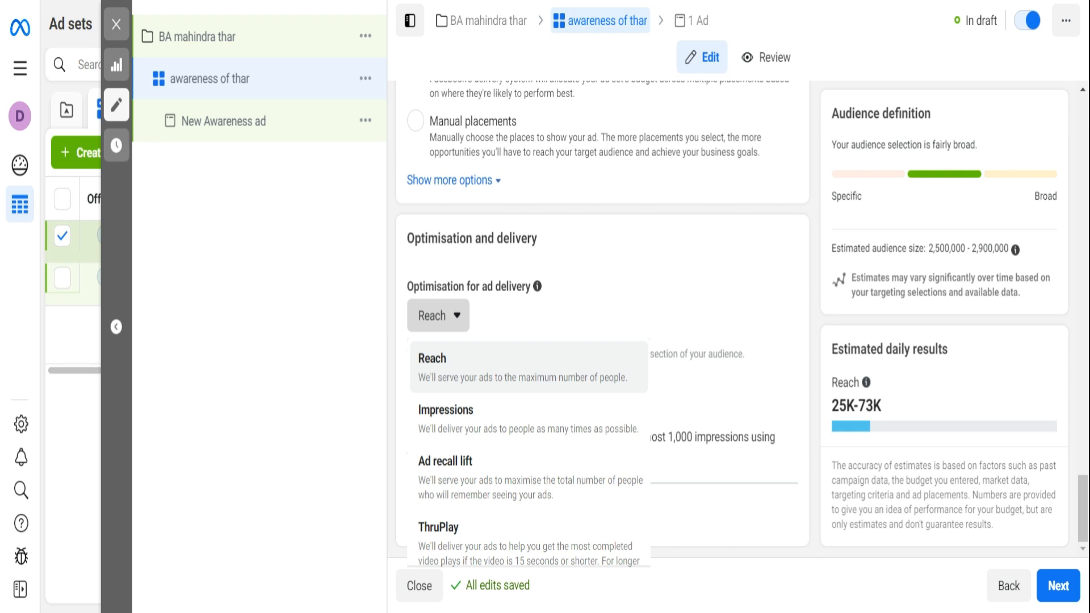
click(531, 430)
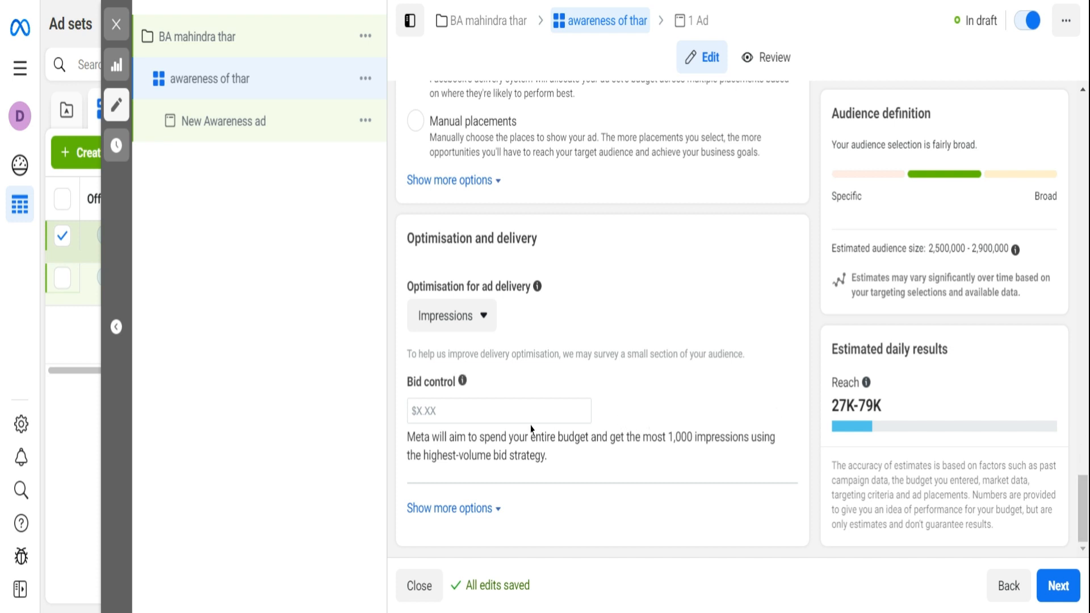
click(463, 410)
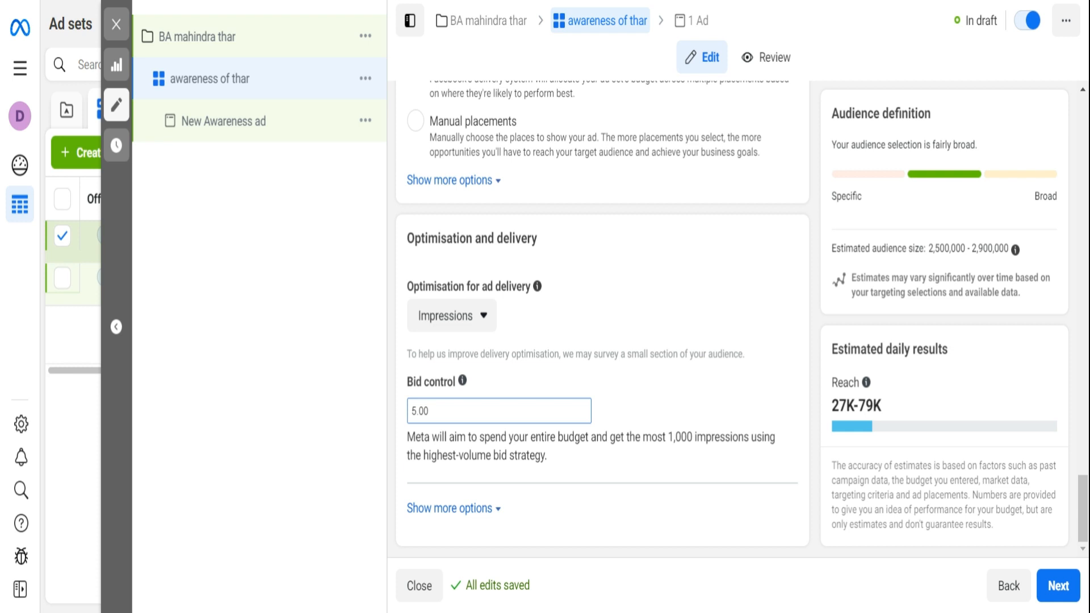
text(5.00)
click(715, 411)
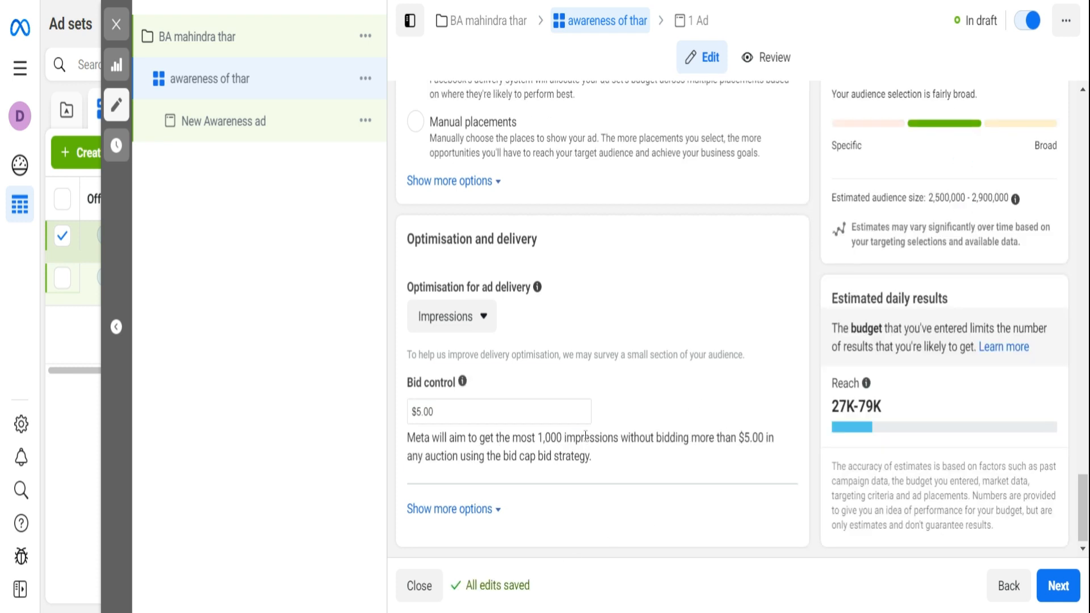
- Continue to the ad level and rename the ad as "Thar ad"
click(1058, 585)
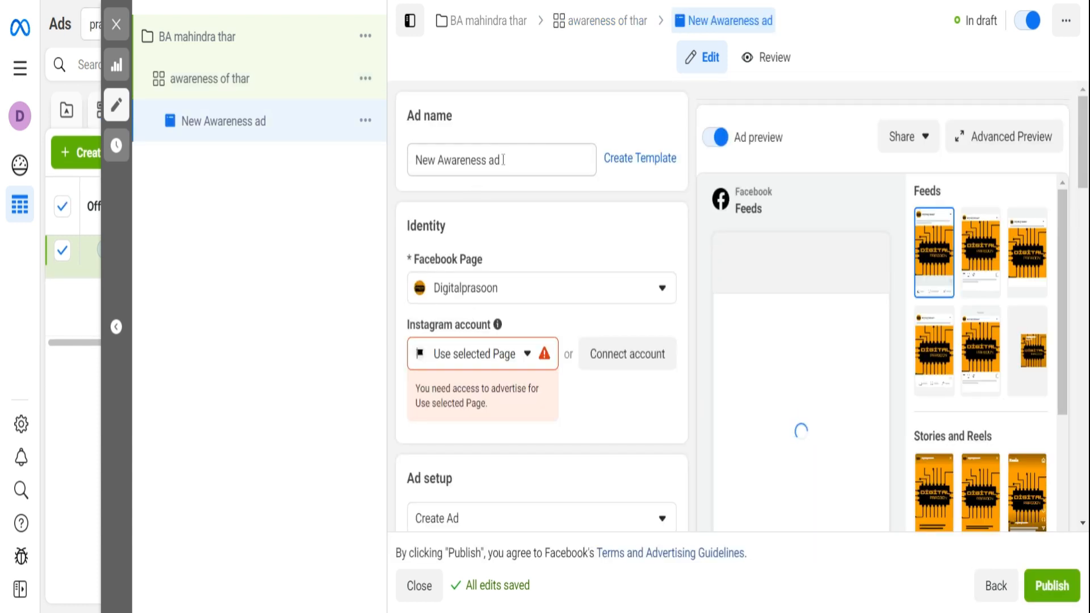
scroll(518, 197, down, 2)
scroll(514, 194, up, 2)
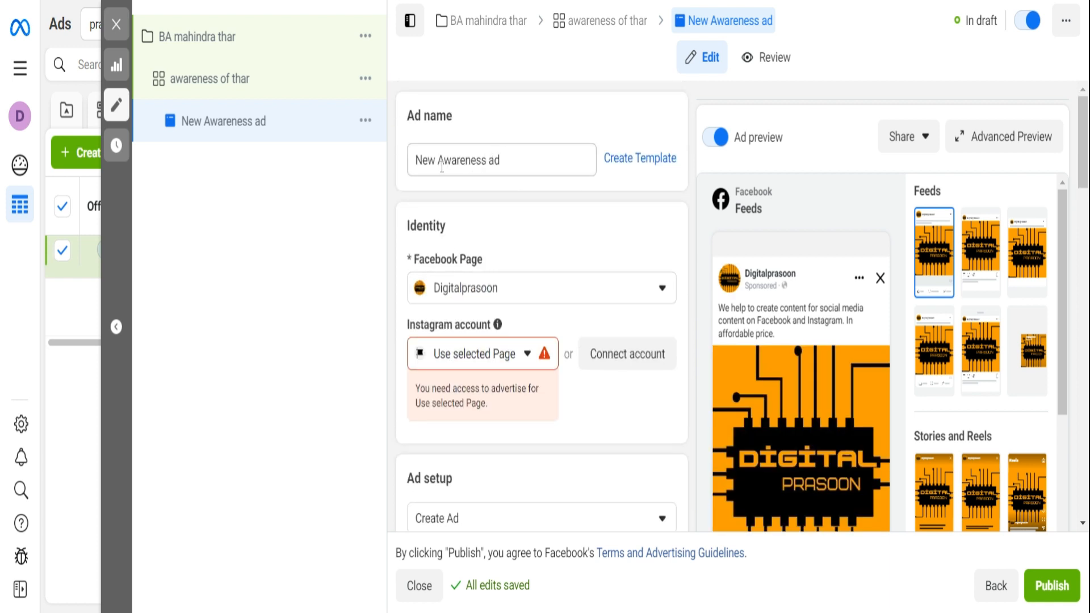
click(487, 160)
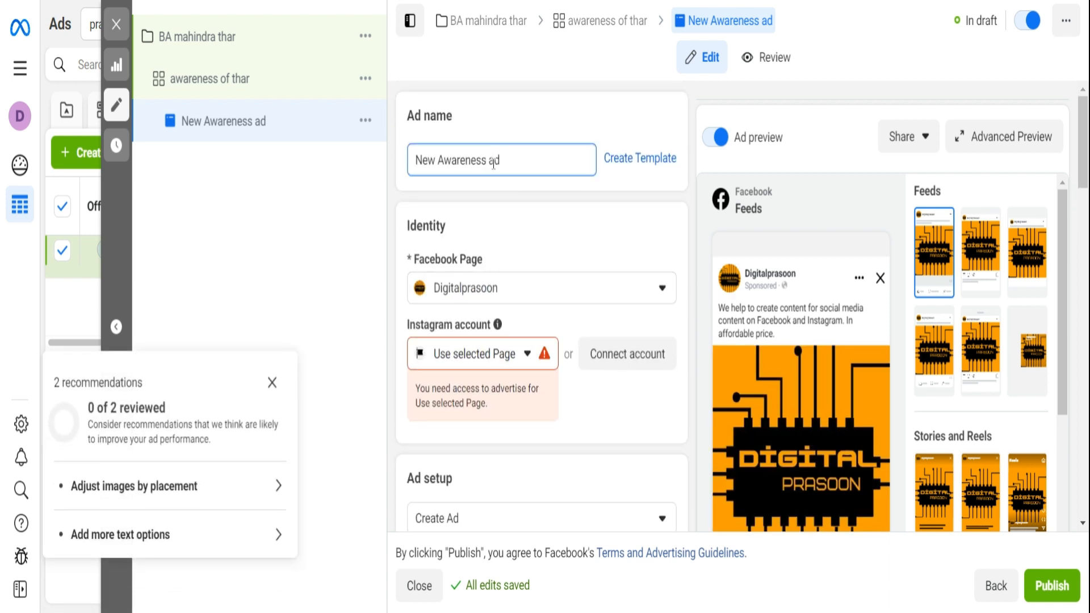
key(BackSpace)
key(BackSpace)
key(BackSpace)
key(BackSpace)
key(BackSpace)
key(BackSpace)
key(BackSpace)
key(BackSpace)
key(BackSpace)
key(BackSpace)
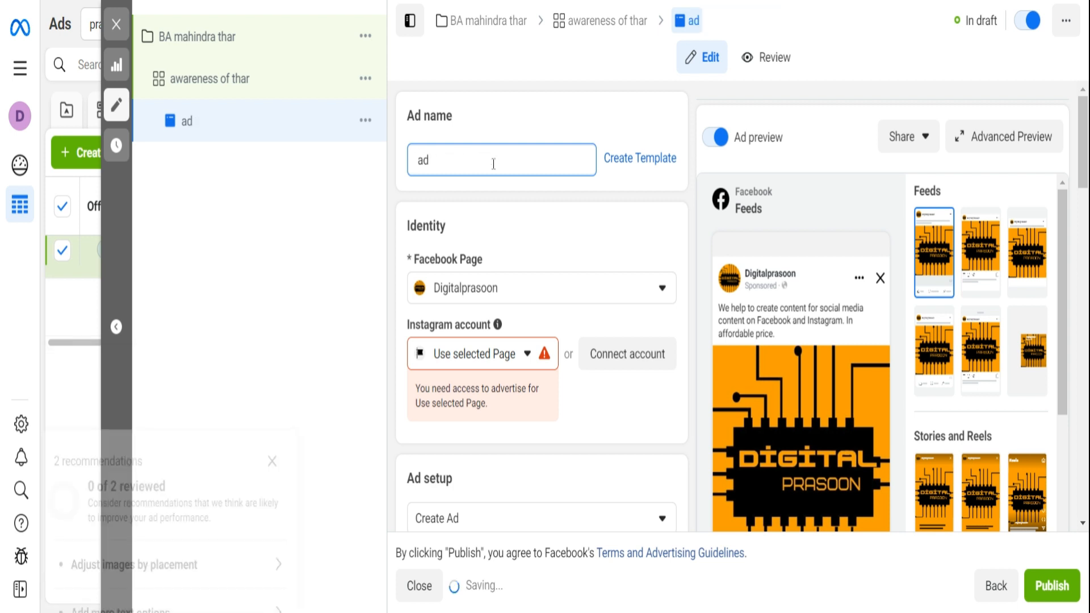
text(Tha )
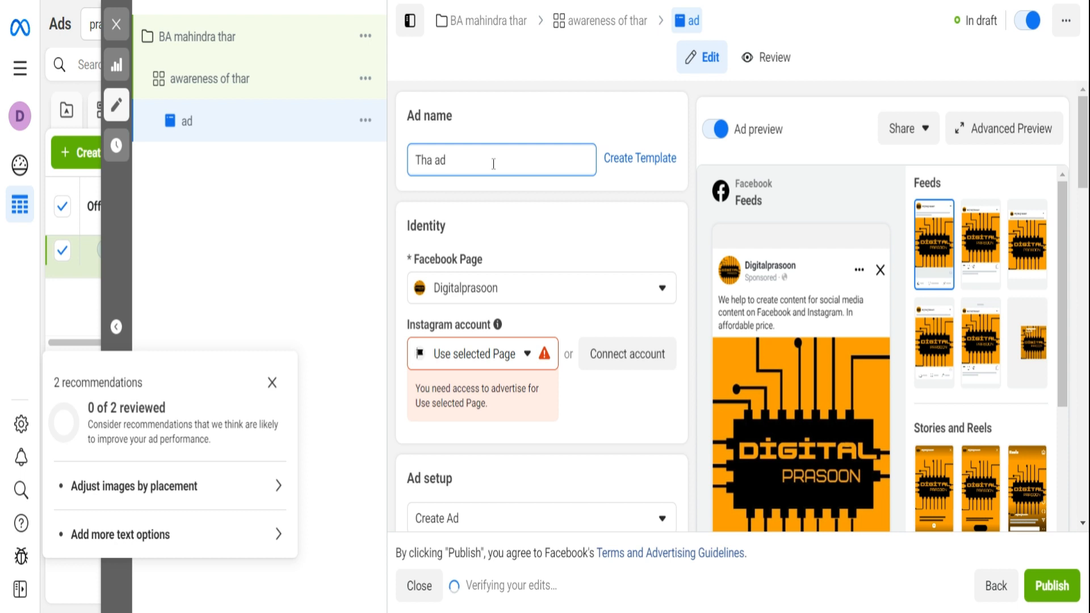
text(r)
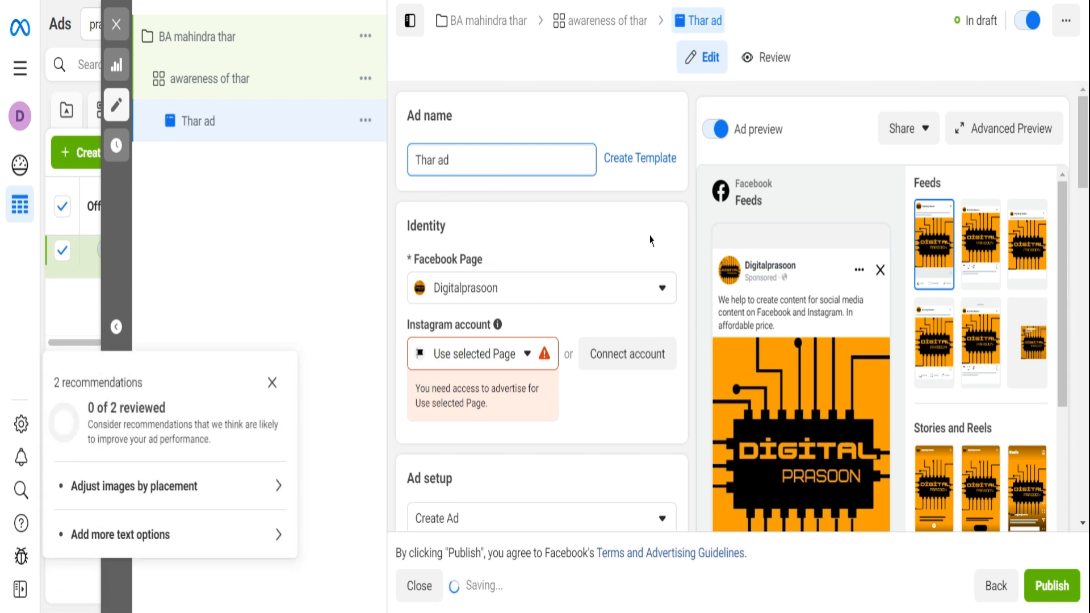
click(649, 239)
- Select the available Instagram account for the ad's identity in place of the selected Page
scroll(627, 221, down, 3)
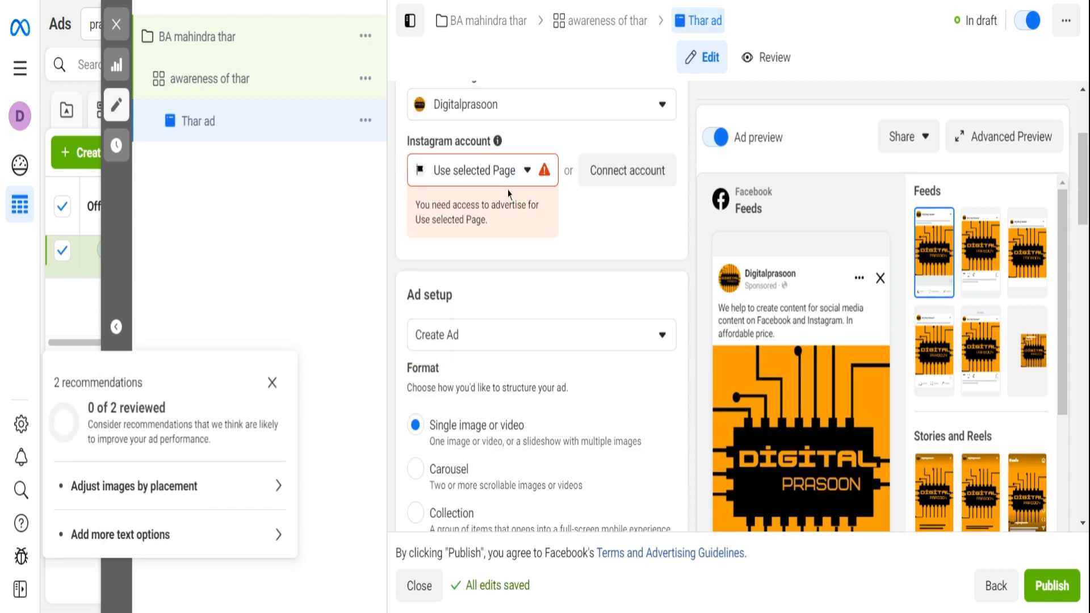
click(522, 169)
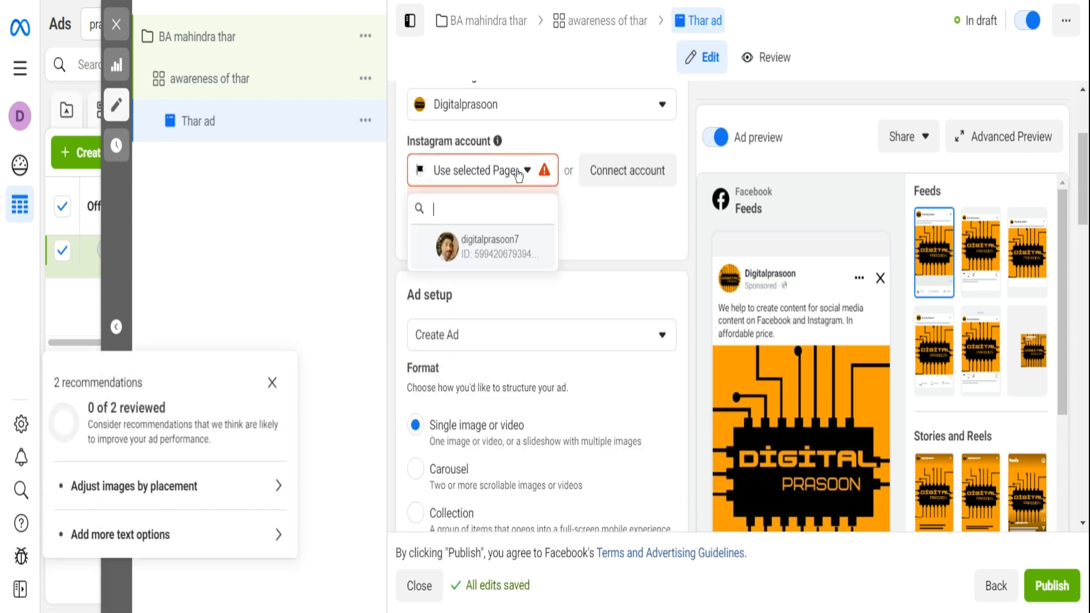
click(497, 246)
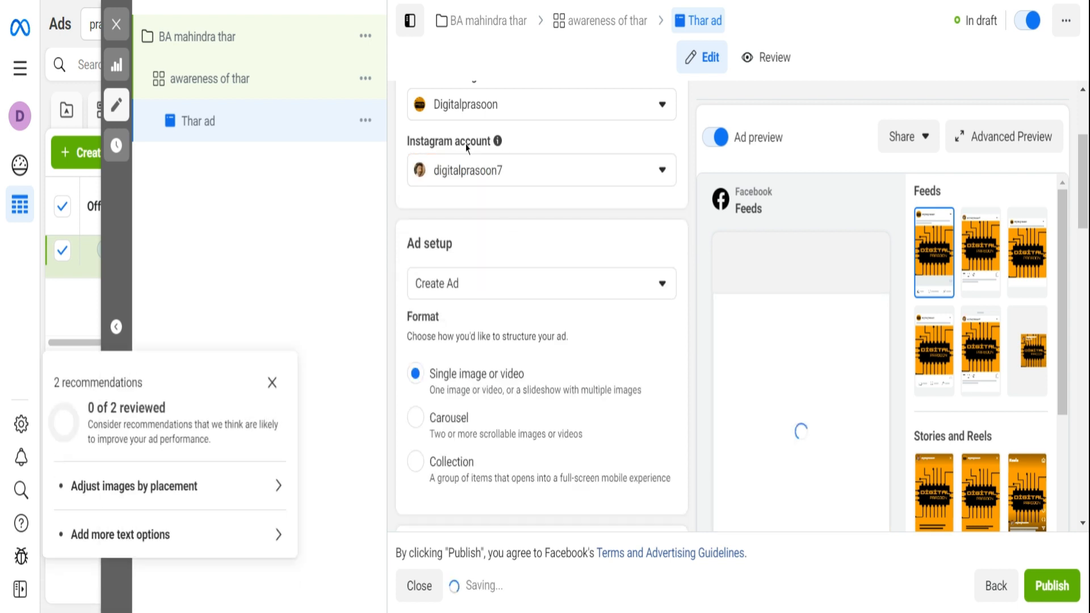
- Dismiss the warning about too few ad creatives and enable adding a destination to the ad
scroll(502, 244, down, 3)
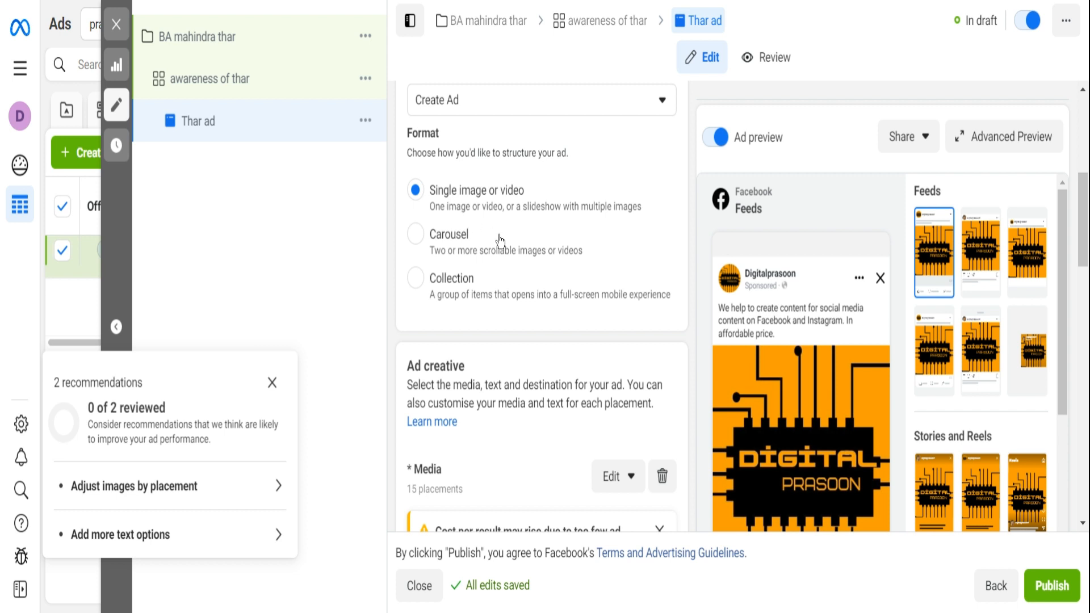
scroll(500, 241, down, 3)
scroll(497, 252, down, 2)
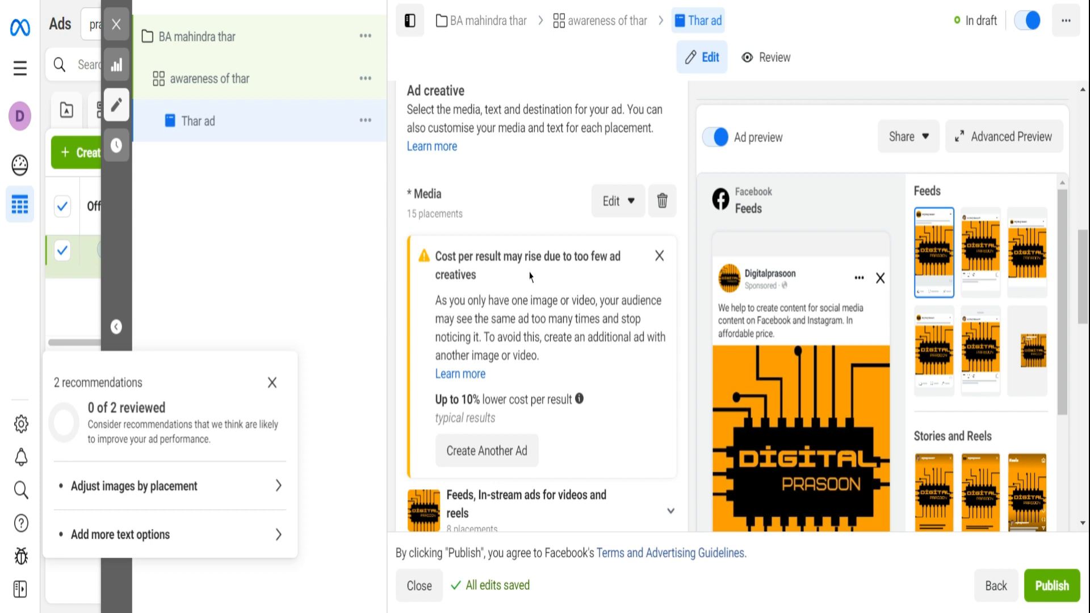
click(659, 255)
scroll(540, 265, down, 3)
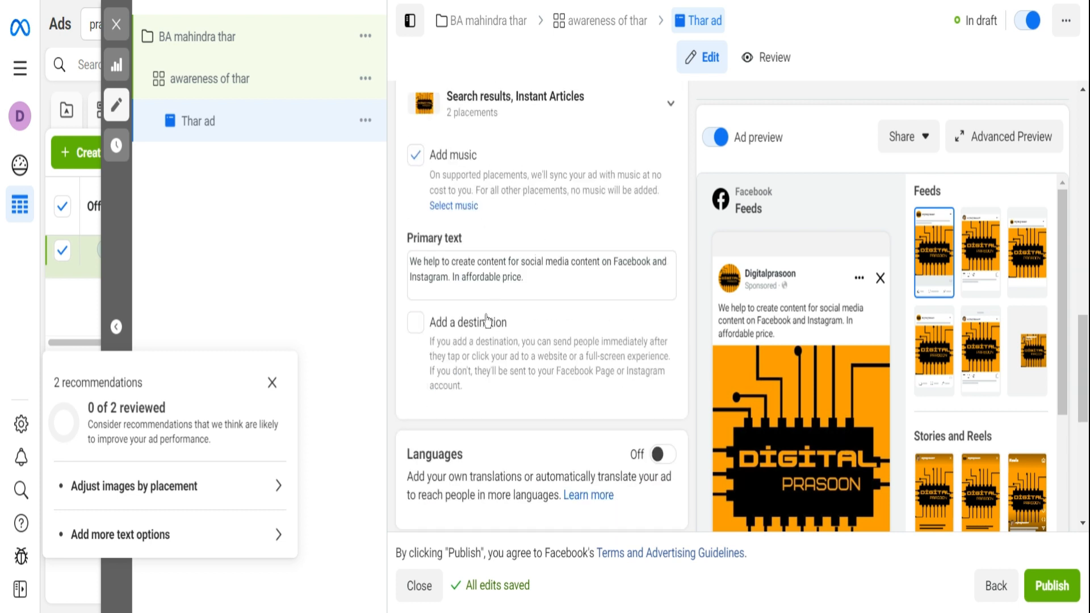
scroll(876, 334, down, 5)
scroll(748, 316, up, 5)
click(415, 323)
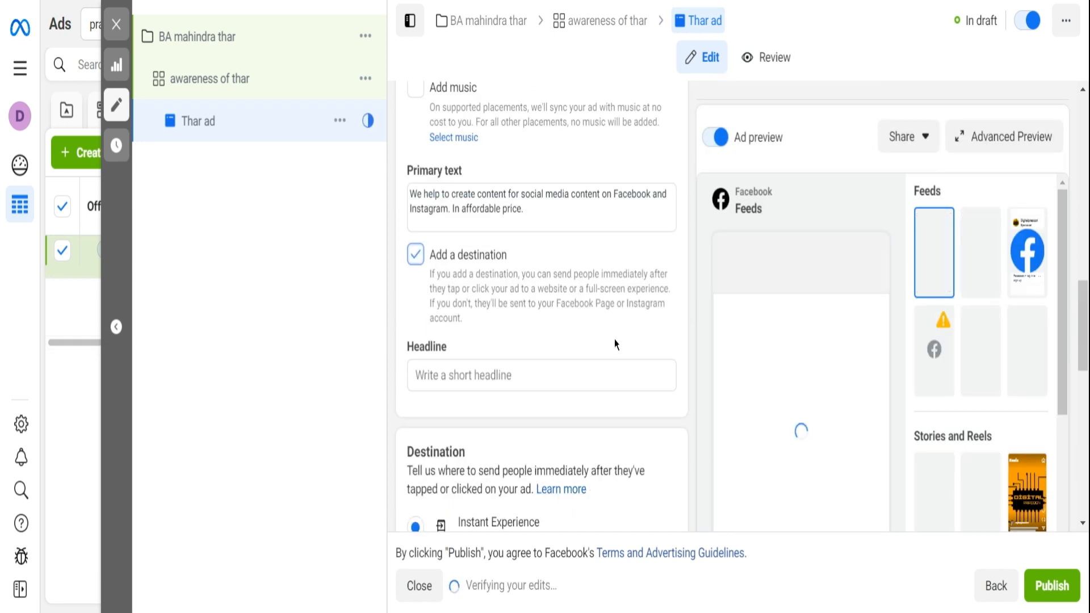
- Review the ad's media, headline, destination and tracking settings along with its placement previews
scroll(834, 365, down, 10)
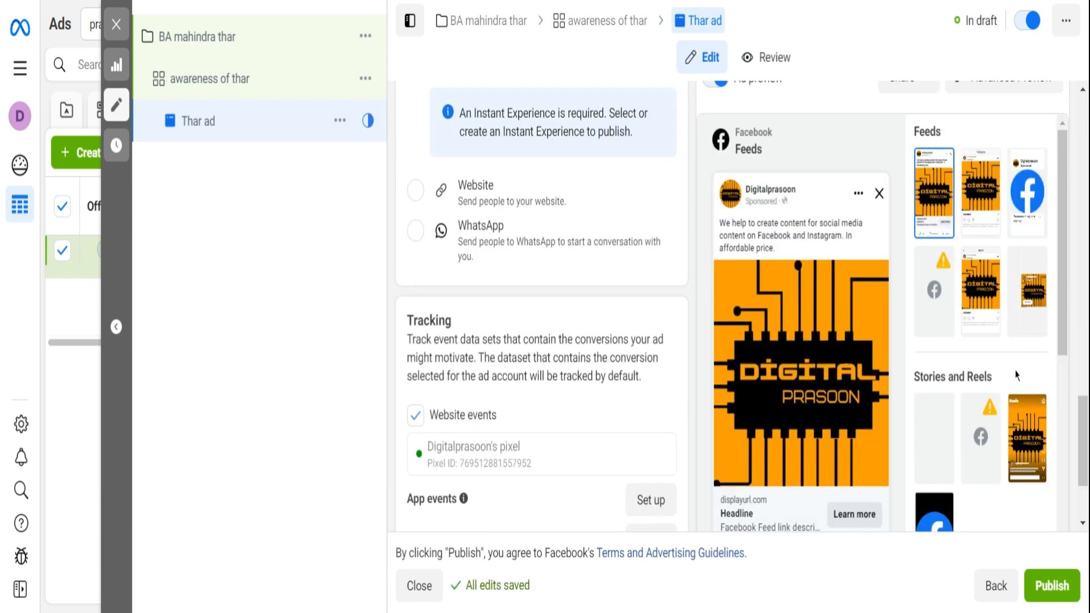
scroll(1010, 380, down, 3)
scroll(590, 300, up, 2)
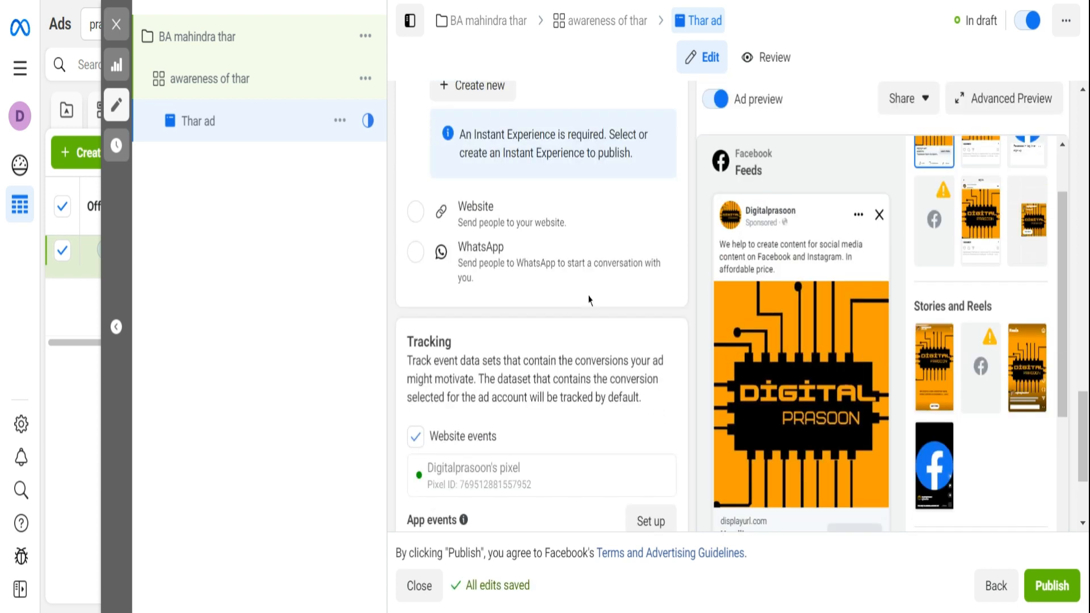
scroll(588, 300, up, 10)
scroll(557, 309, up, 5)
scroll(556, 310, down, 4)
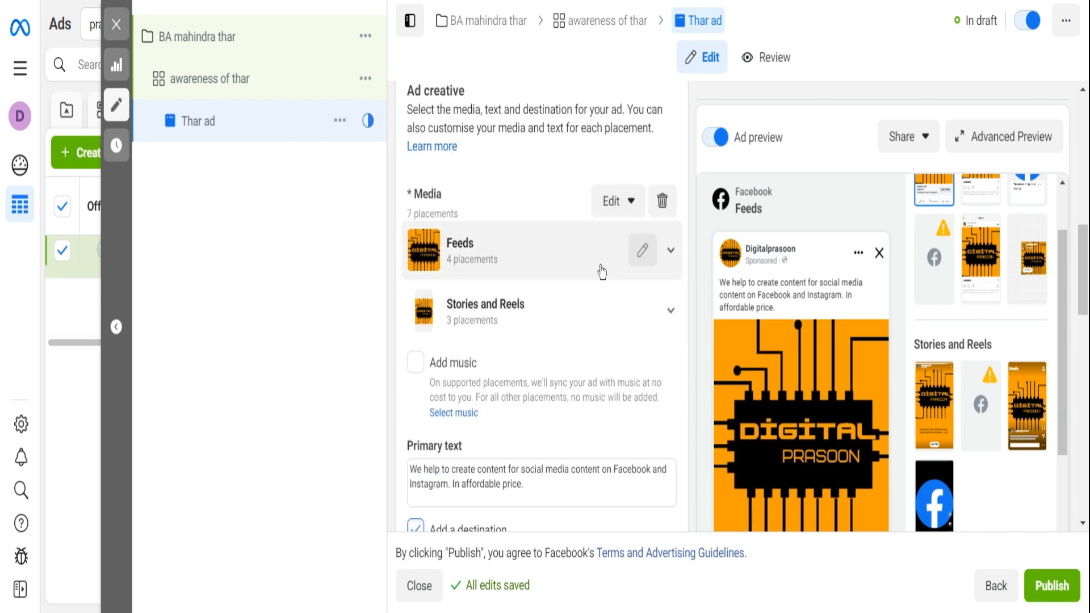
scroll(602, 273, down, 3)
scroll(569, 279, down, 3)
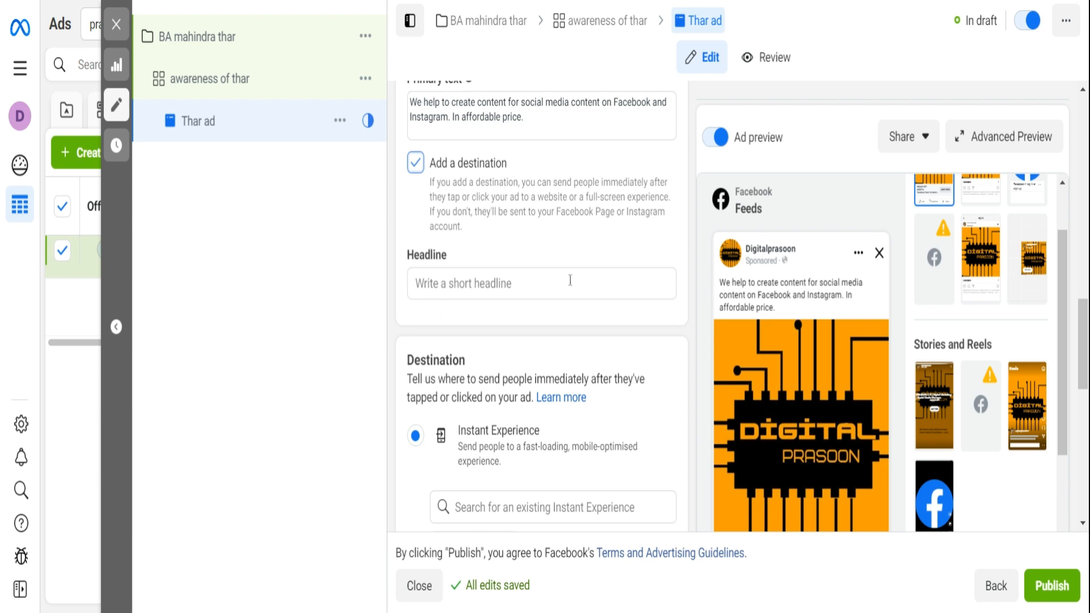
scroll(569, 280, down, 8)
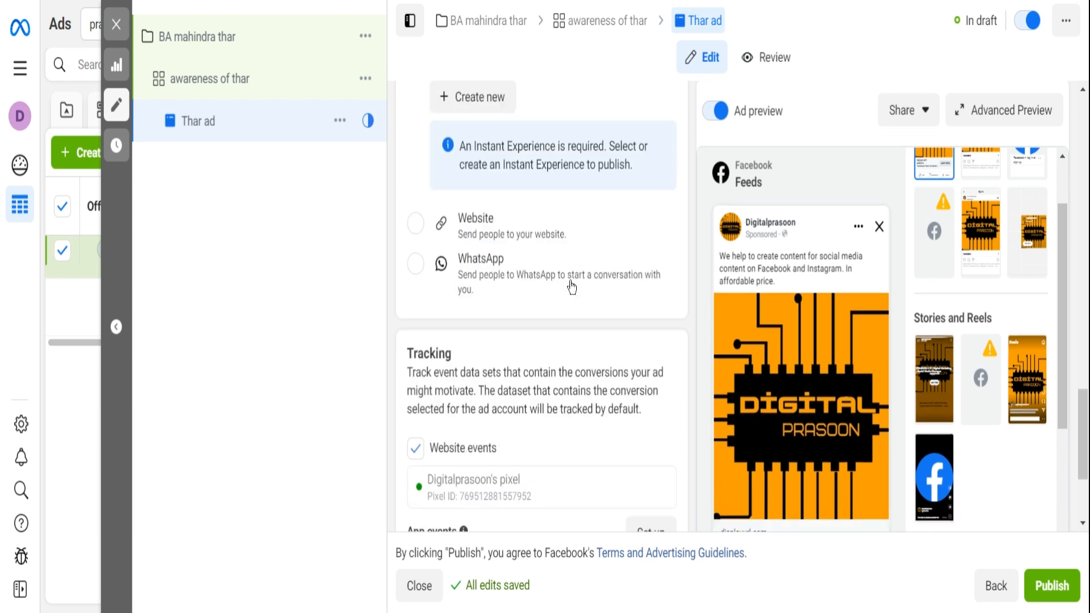
scroll(571, 288, down, 3)
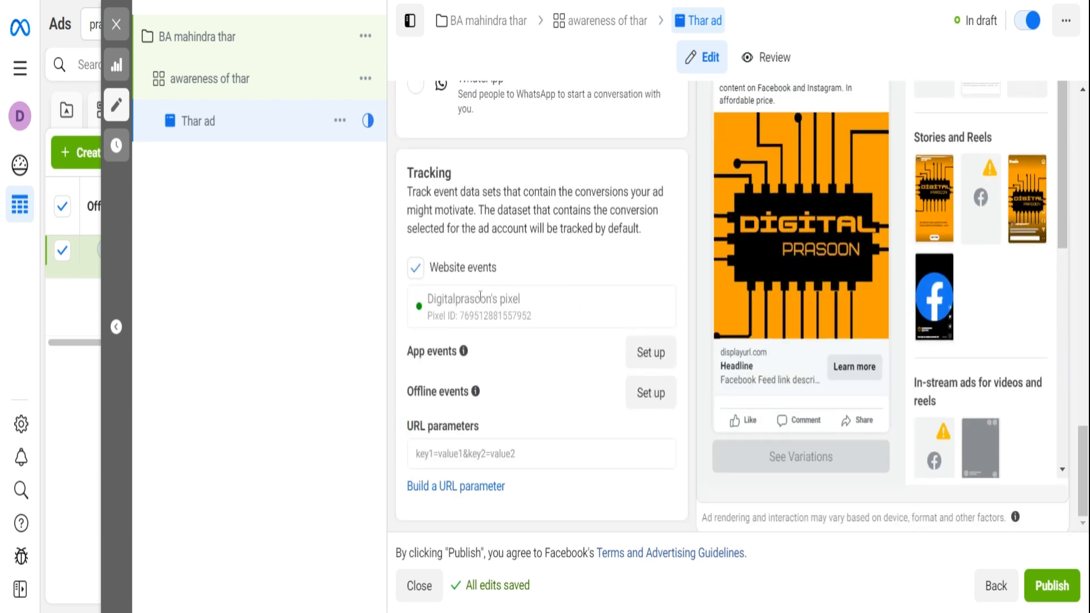
scroll(471, 292, up, 5)
scroll(480, 302, down, 3)
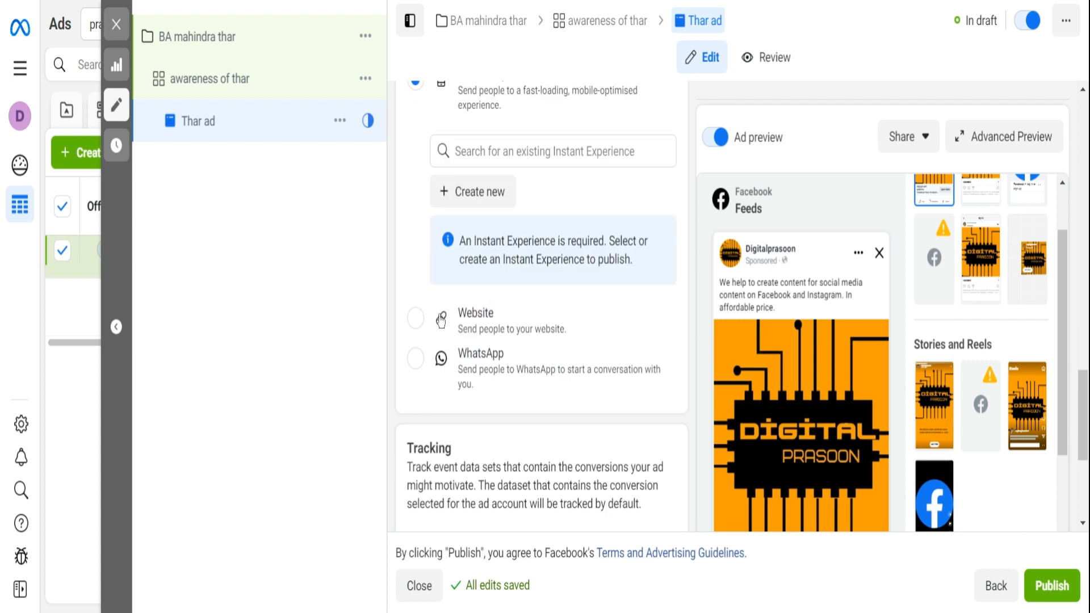
- Choose Website as the ad's destination and set the call to action to Book Now
click(428, 328)
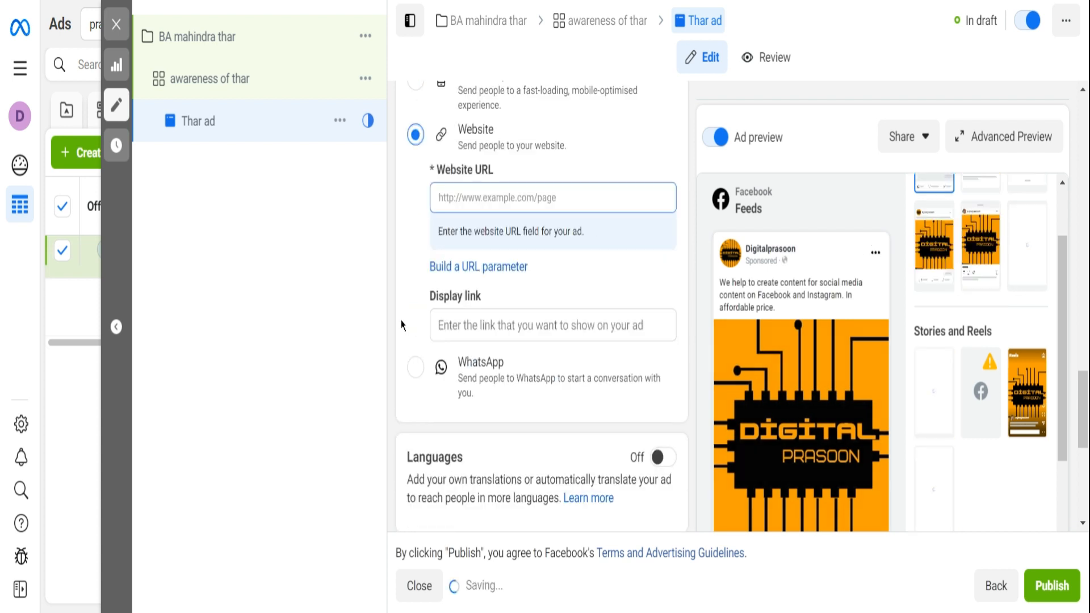
scroll(498, 323, up, 3)
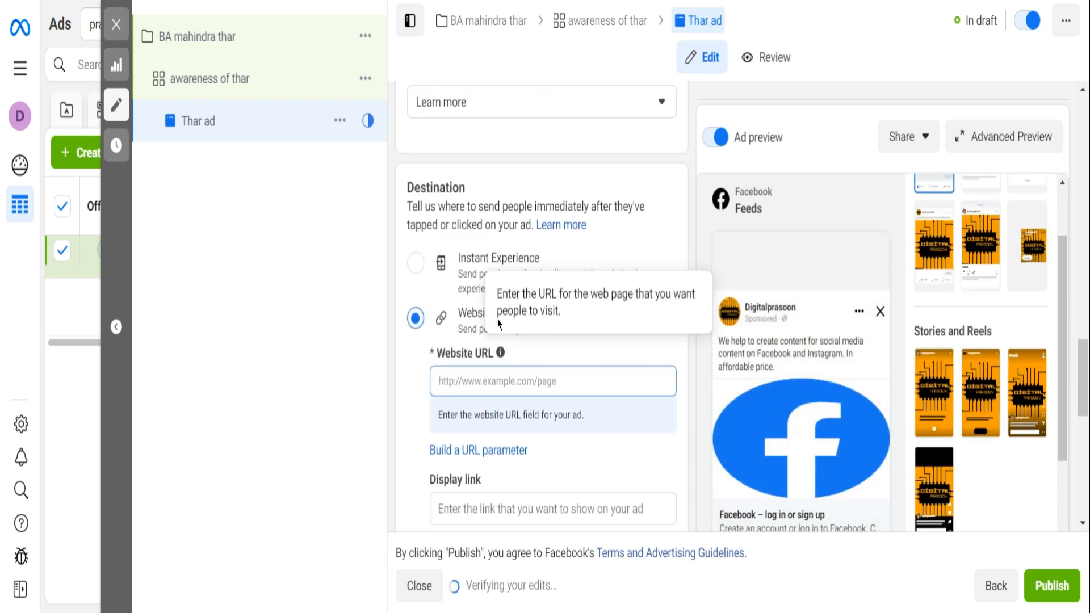
scroll(517, 276, up, 3)
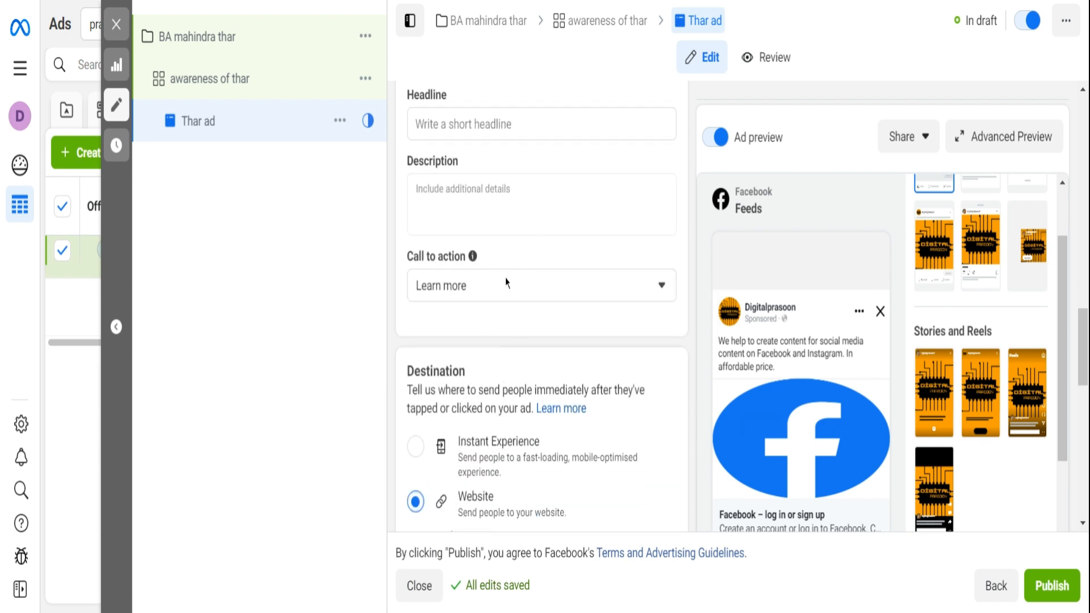
click(507, 282)
scroll(489, 409, up, 3)
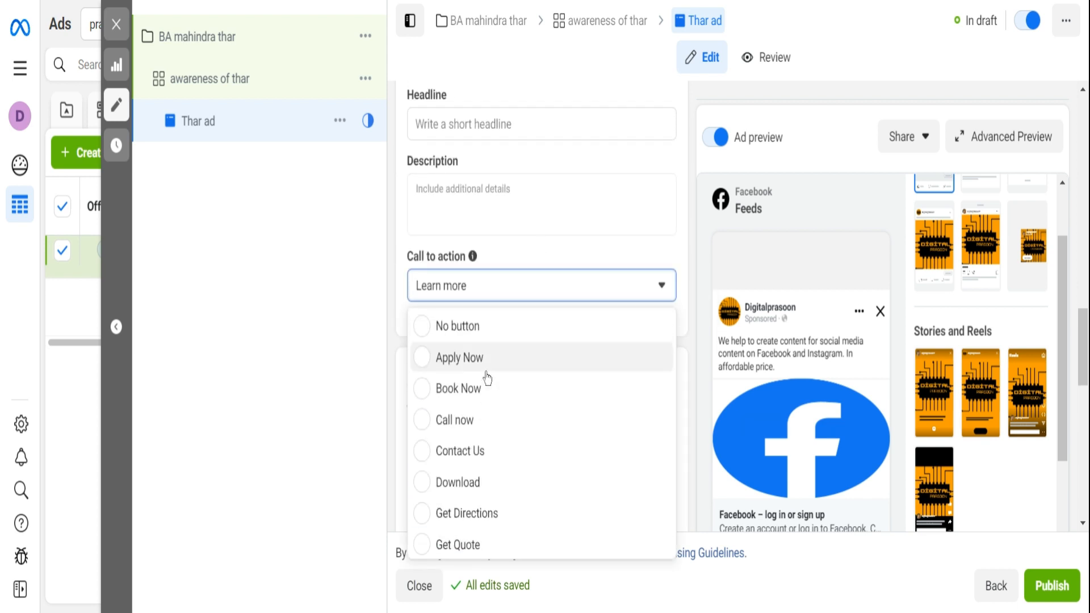
click(458, 388)
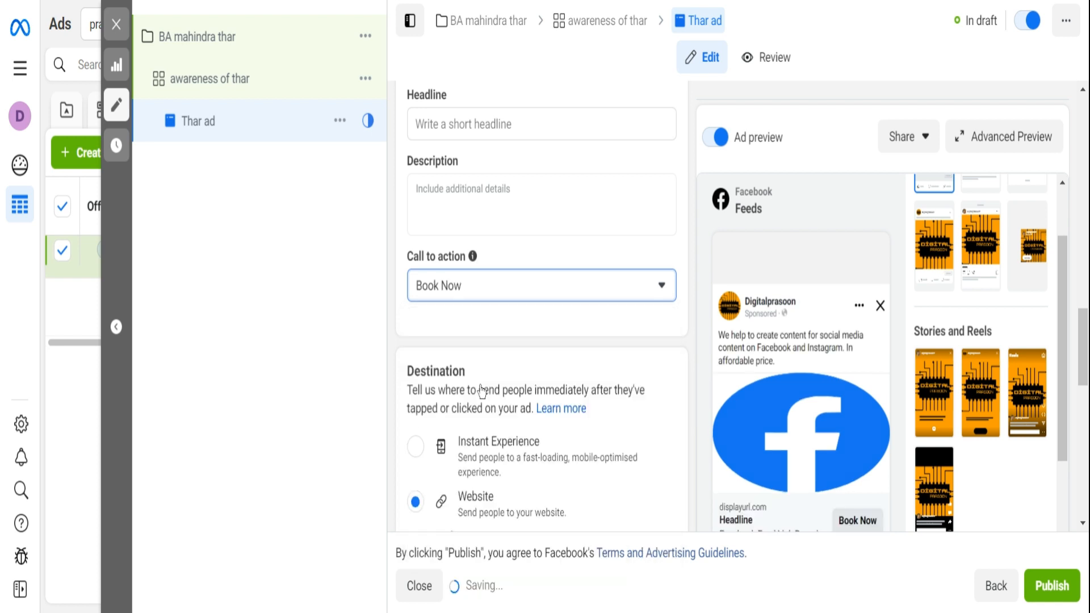
- Replace the ad's media with the All-New Thar image, using the recommended crops for all placements
scroll(503, 341, up, 5)
scroll(502, 333, up, 2)
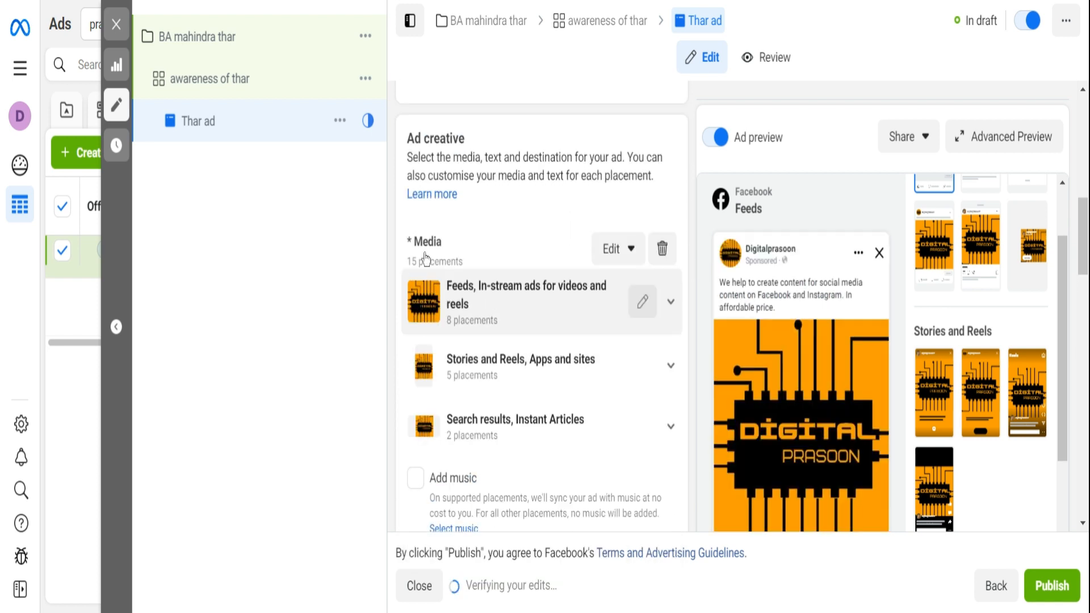
click(629, 248)
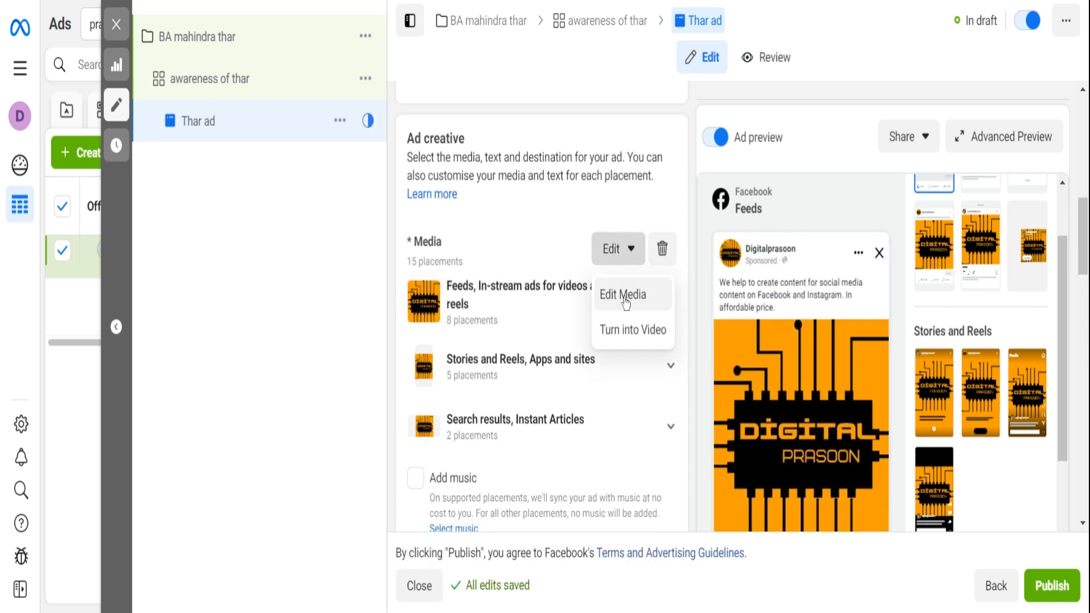
click(627, 294)
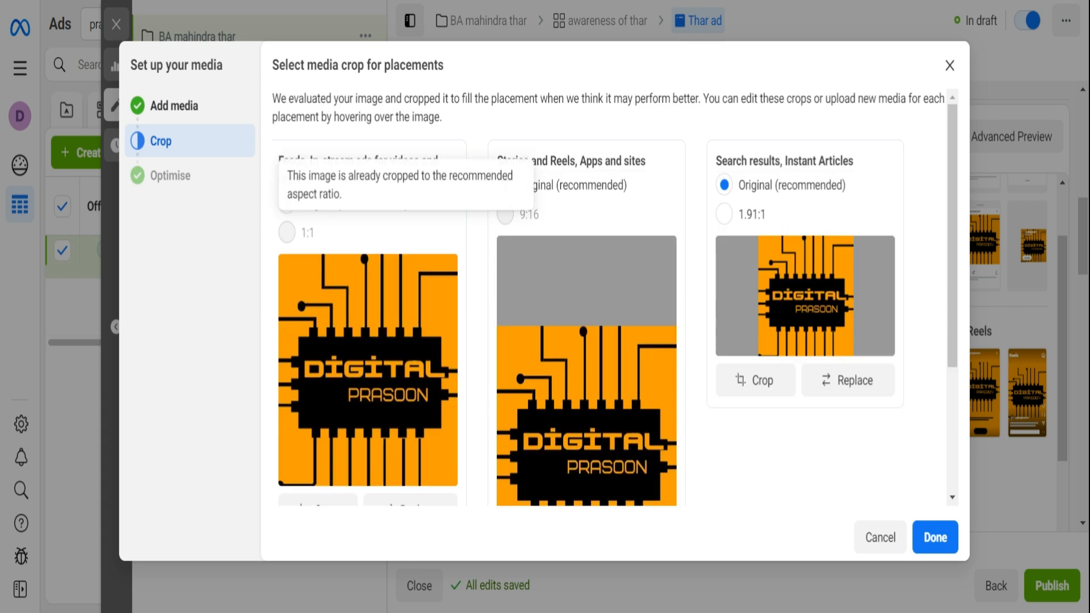
click(193, 119)
click(307, 233)
click(936, 537)
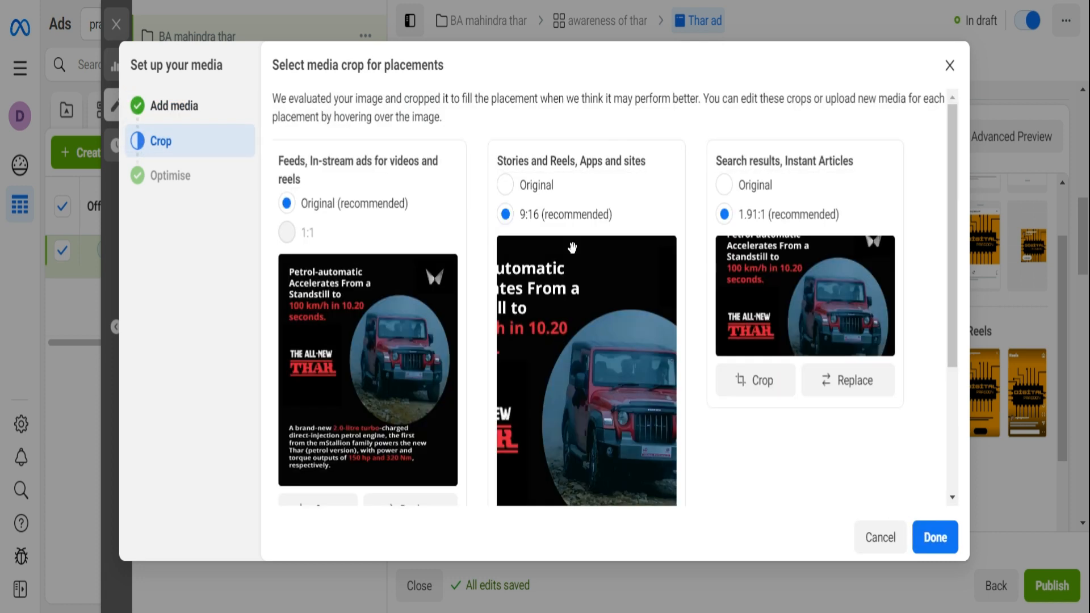
click(932, 540)
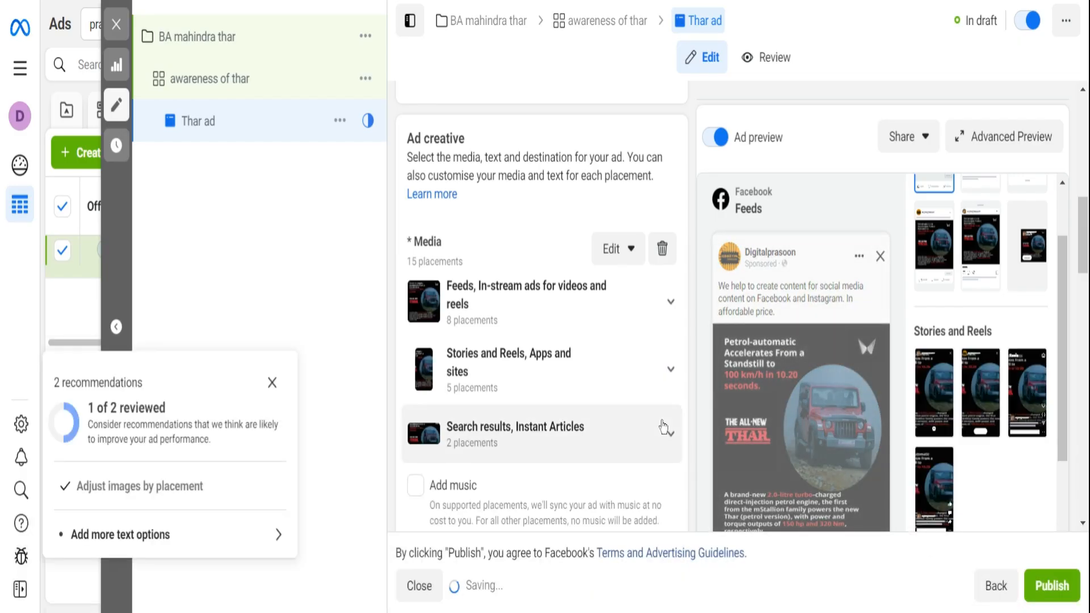
scroll(603, 403, down, 5)
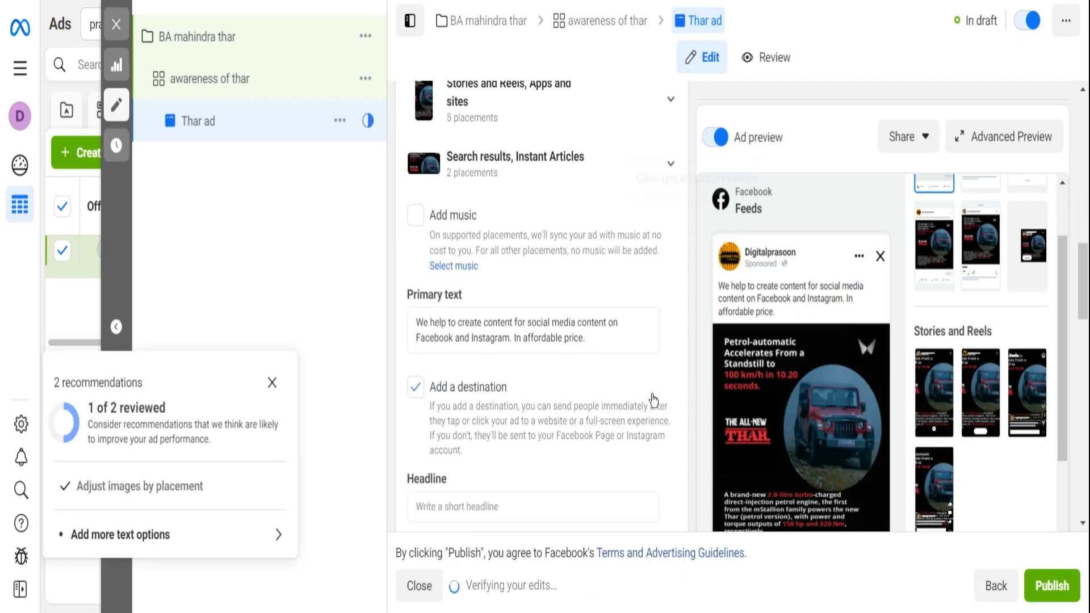
scroll(650, 391, down, 8)
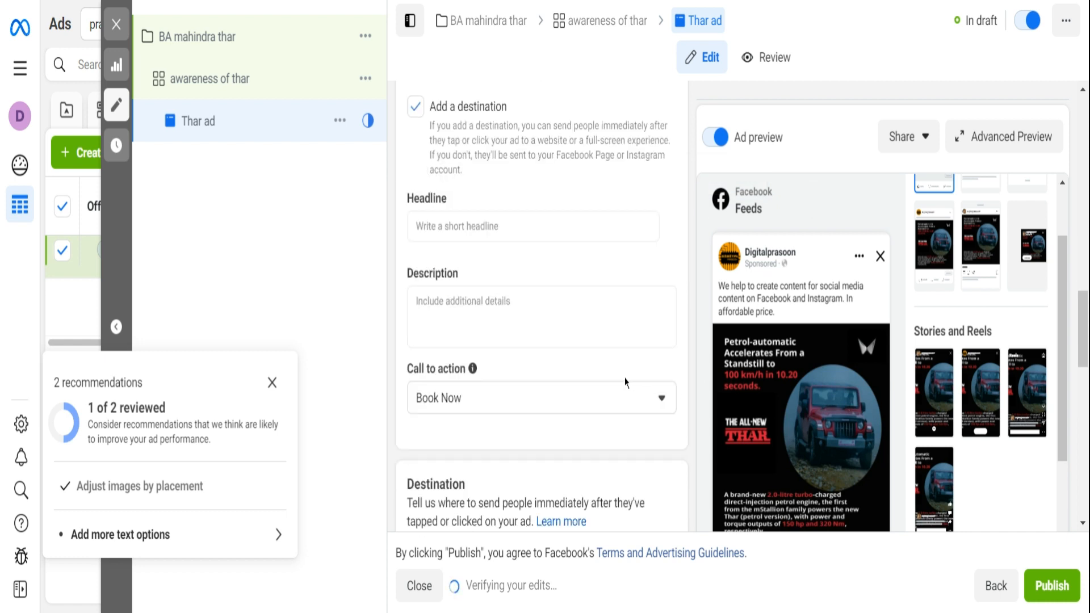
scroll(596, 306, down, 2)
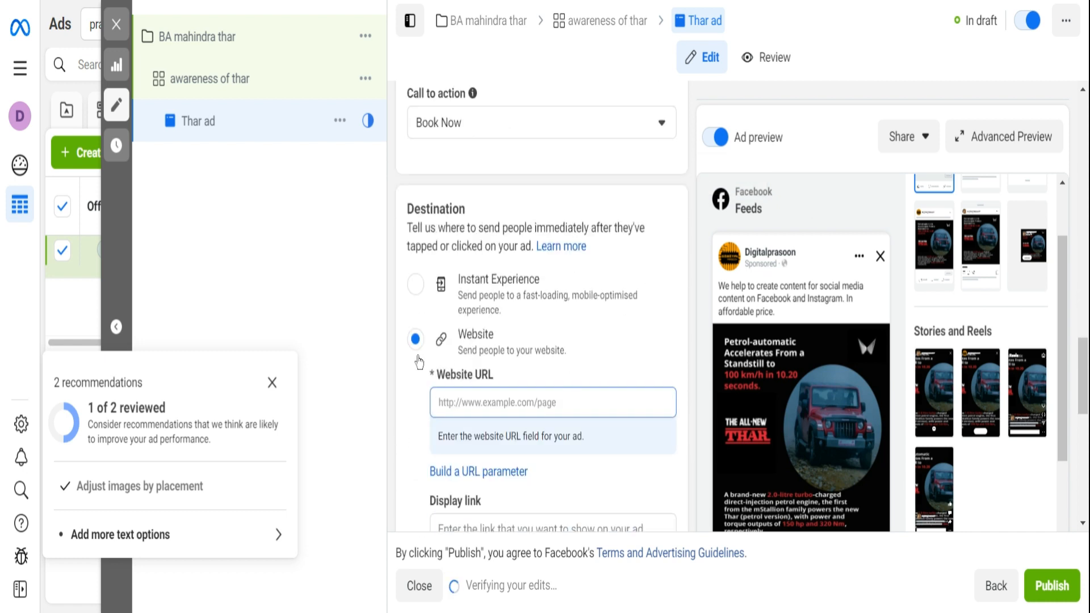
click(481, 404)
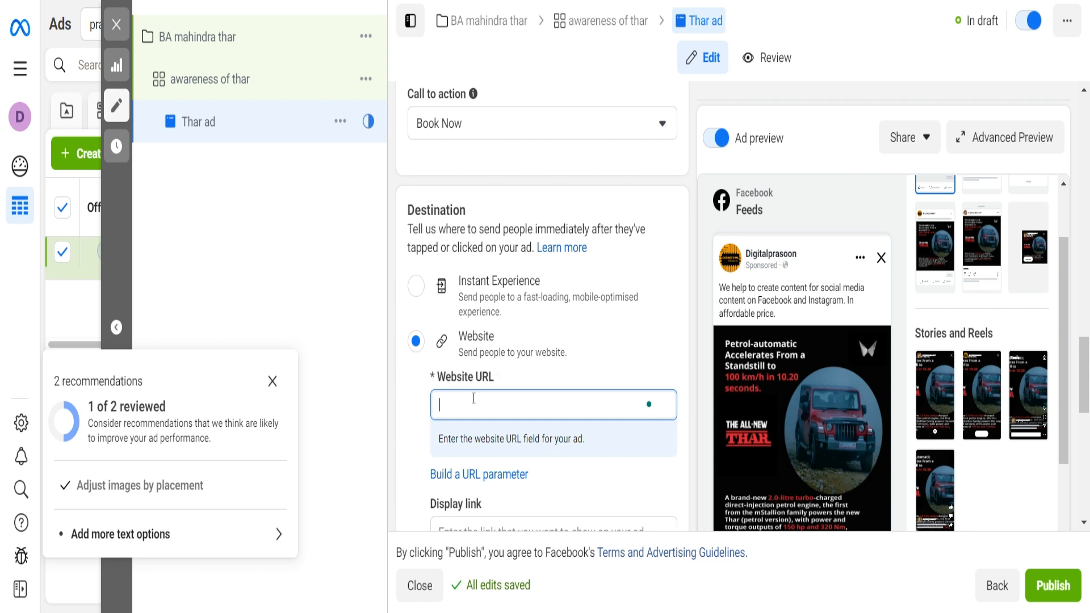
text(https://auto.mahindra.com/suv/thar)
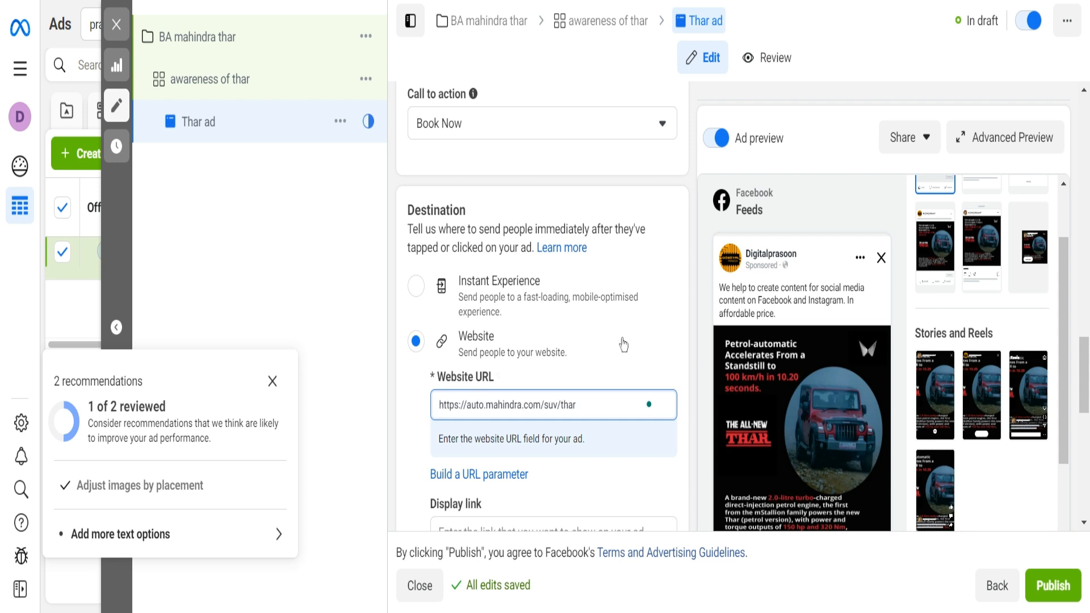
- Examine how the Thar ad appears in the Facebook and Instagram feed placements in the advanced preview, then close it
scroll(623, 344, down, 5)
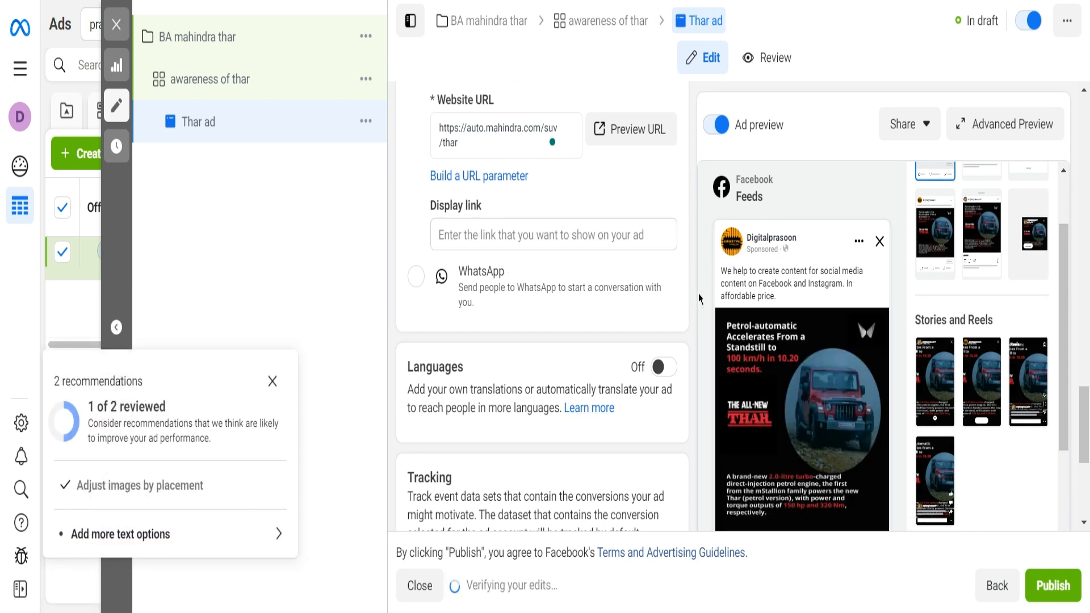
scroll(883, 332, down, 3)
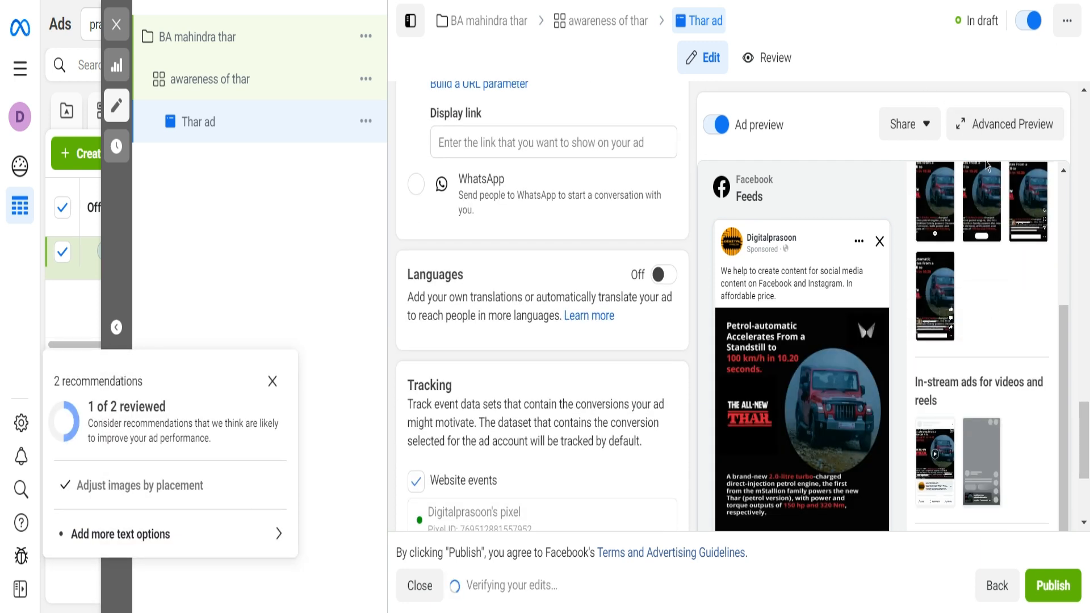
click(990, 127)
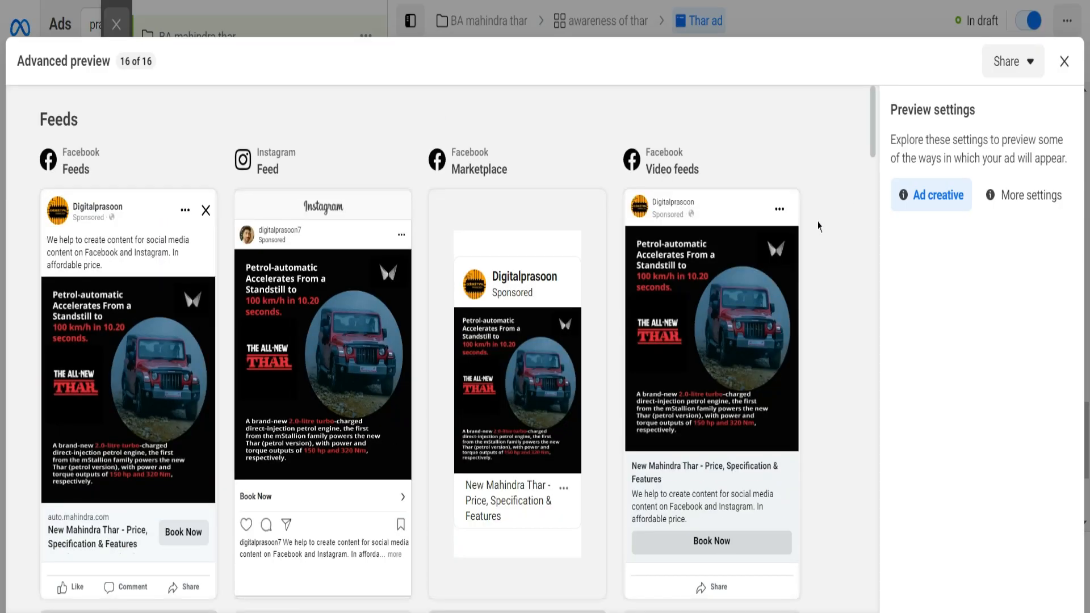
scroll(515, 324, down, 3)
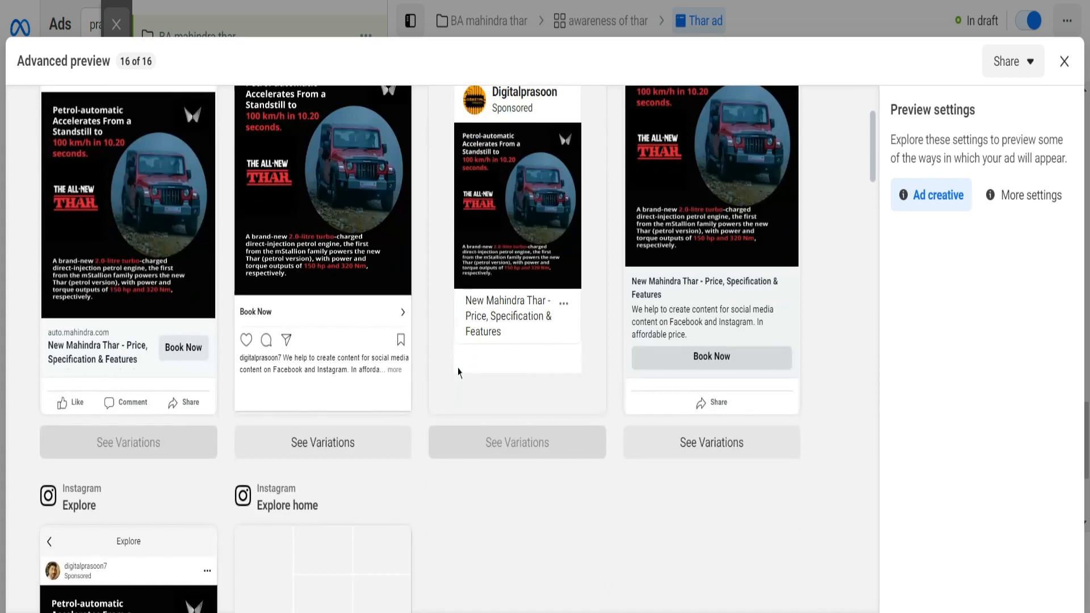
scroll(459, 372, up, 3)
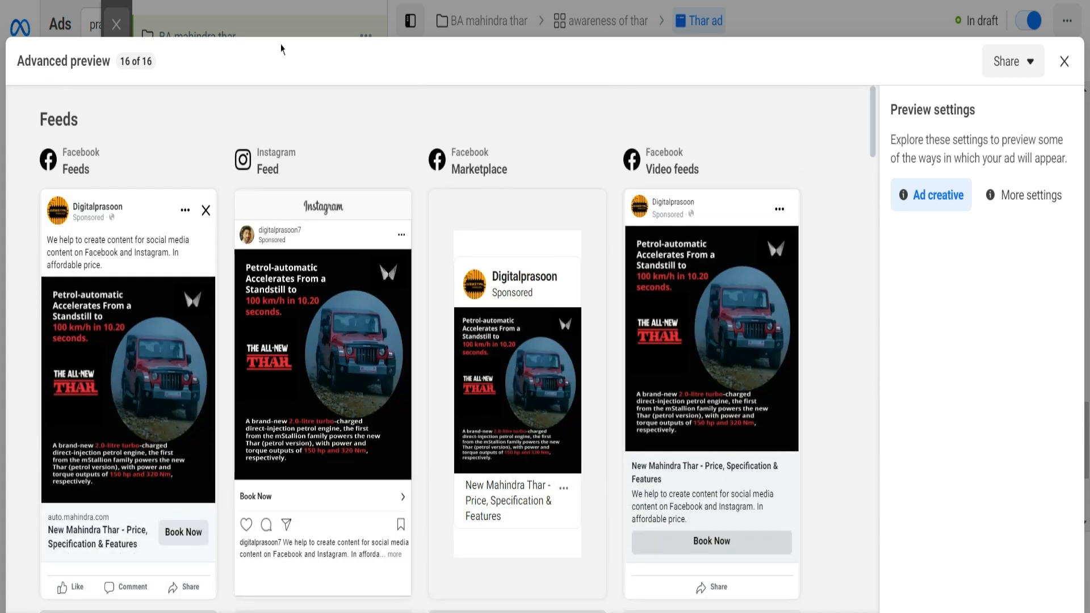
click(1064, 61)
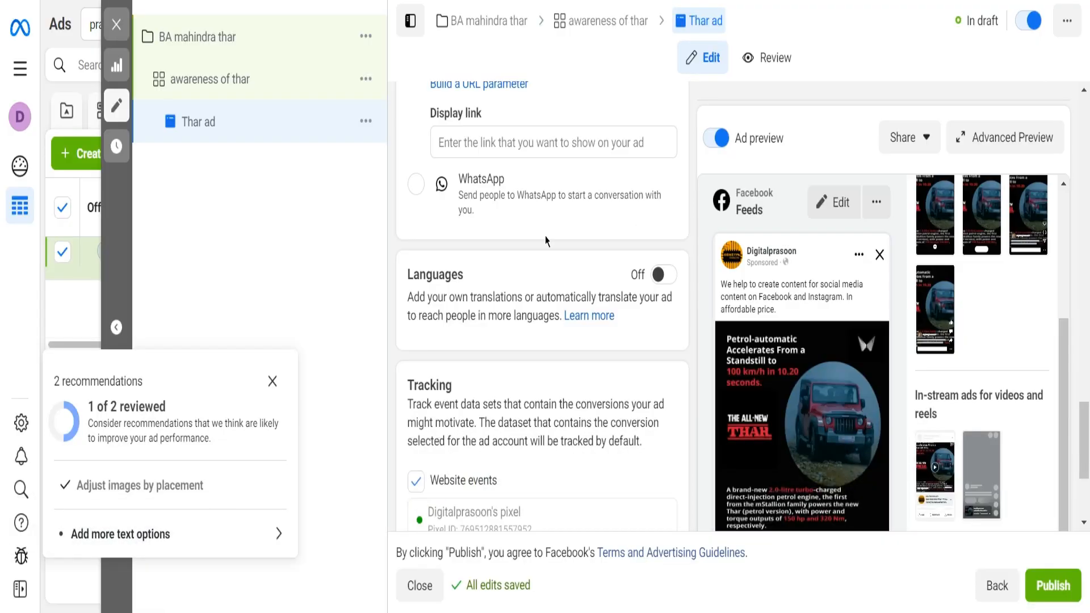
- Review the ad's call to action, website destination, language and tracking settings
scroll(546, 241, down, 4)
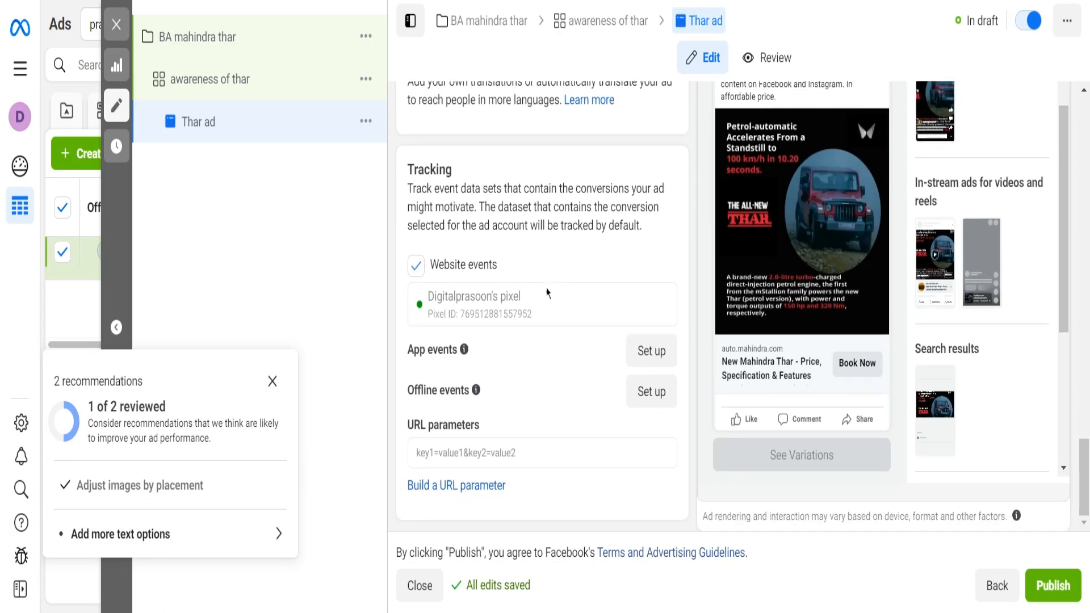
scroll(546, 293, up, 8)
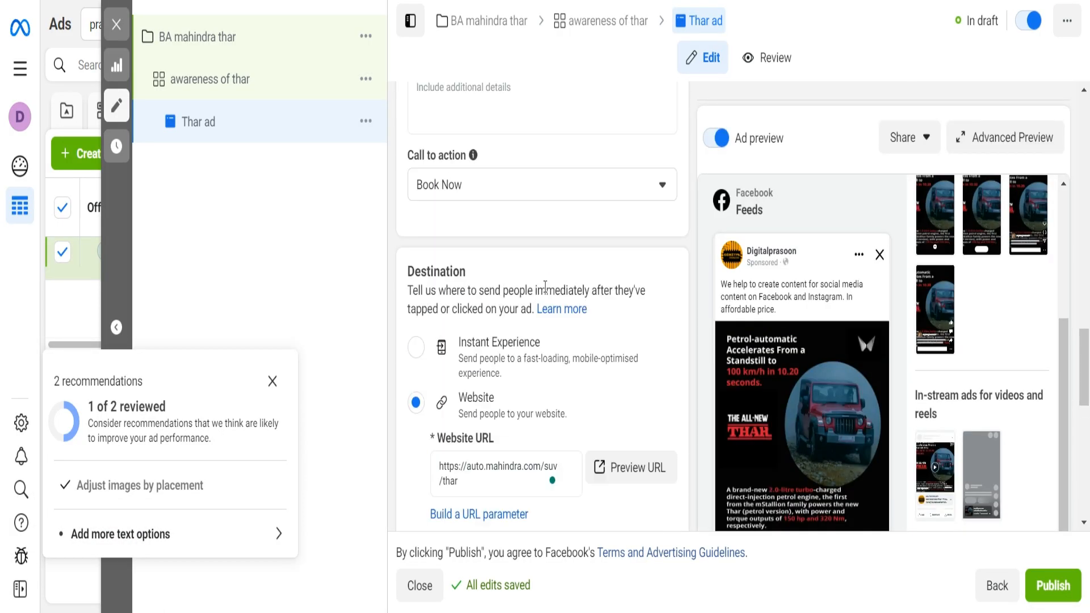
scroll(545, 287, up, 8)
scroll(545, 286, down, 14)
scroll(516, 261, up, 3)
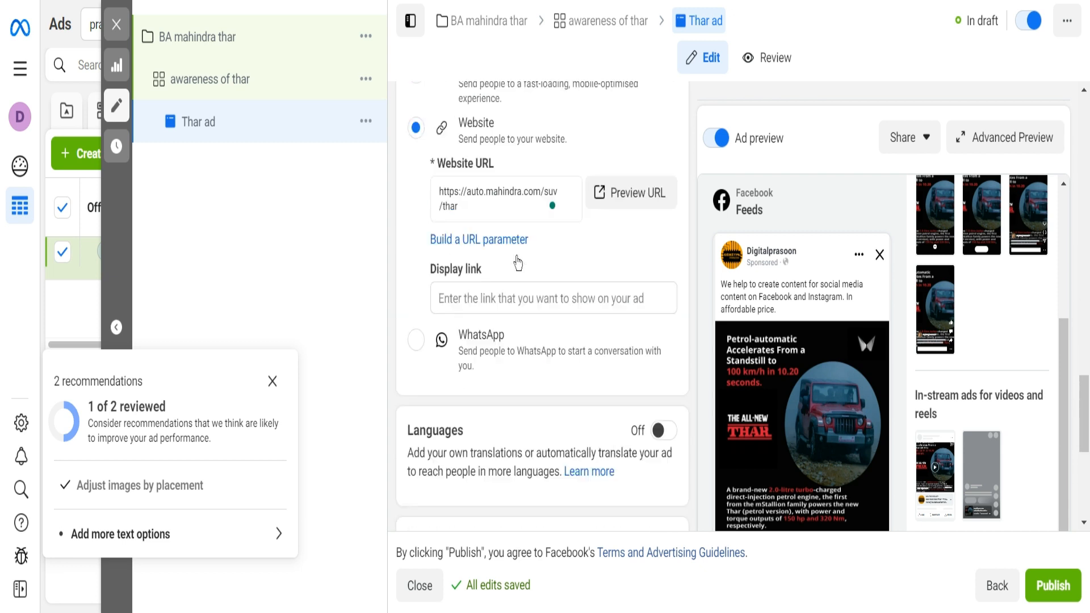
scroll(498, 213, up, 2)
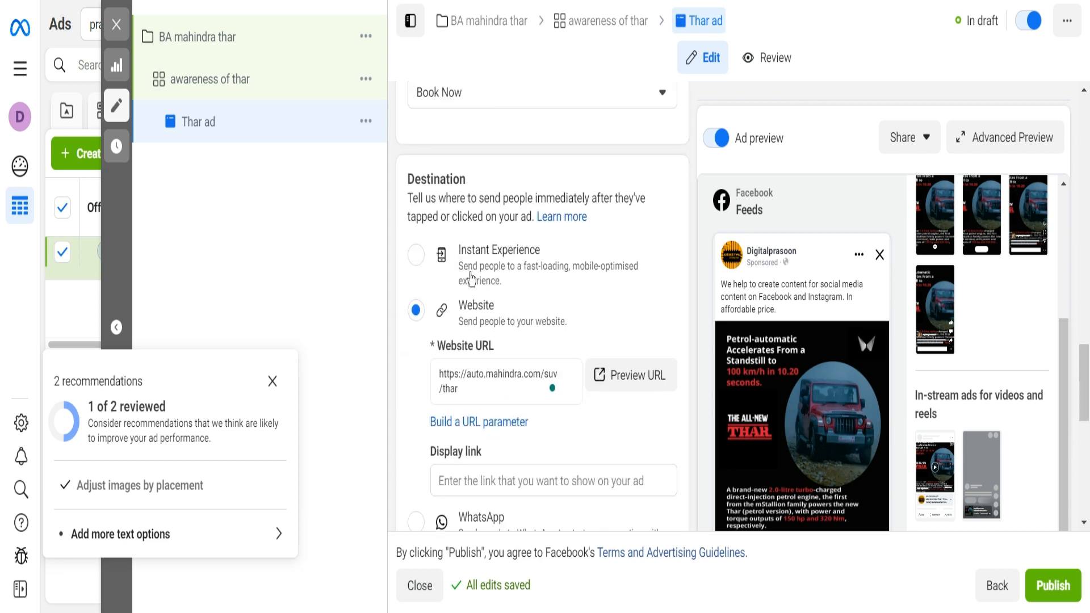
scroll(543, 268, down, 5)
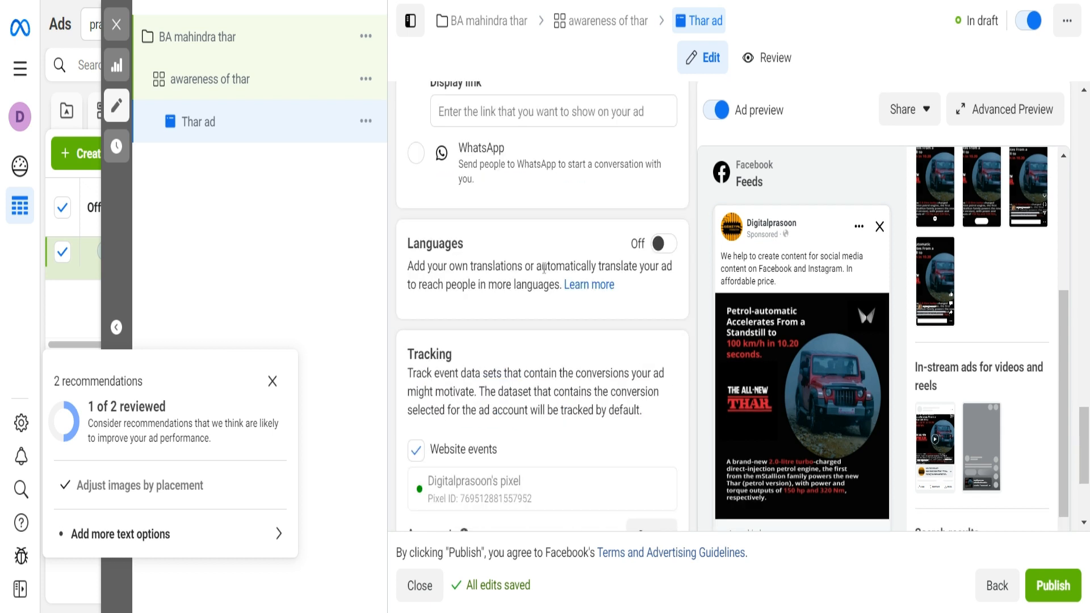
scroll(543, 268, down, 3)
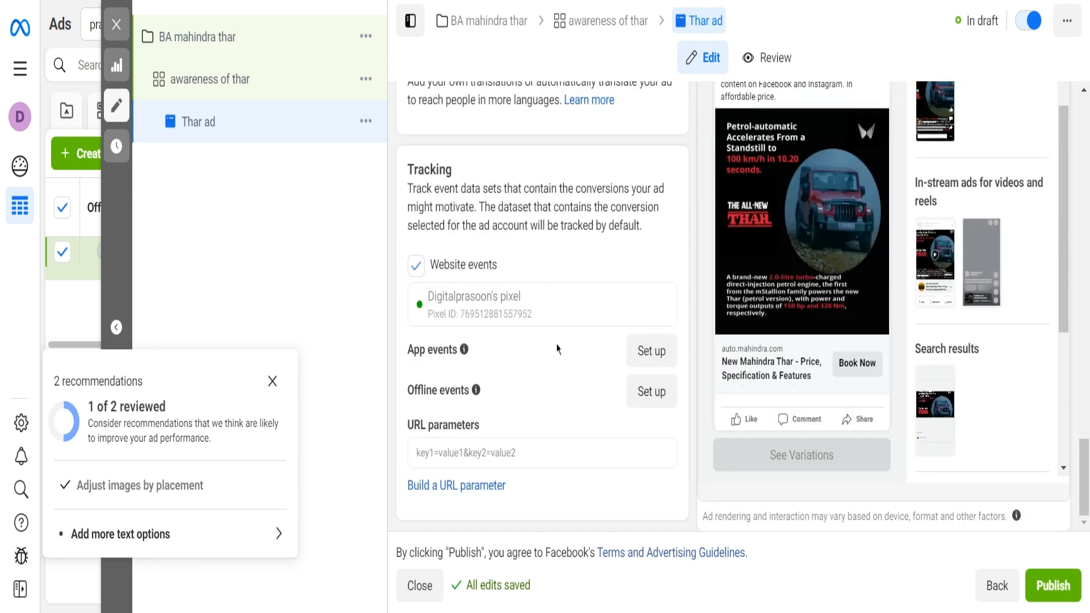